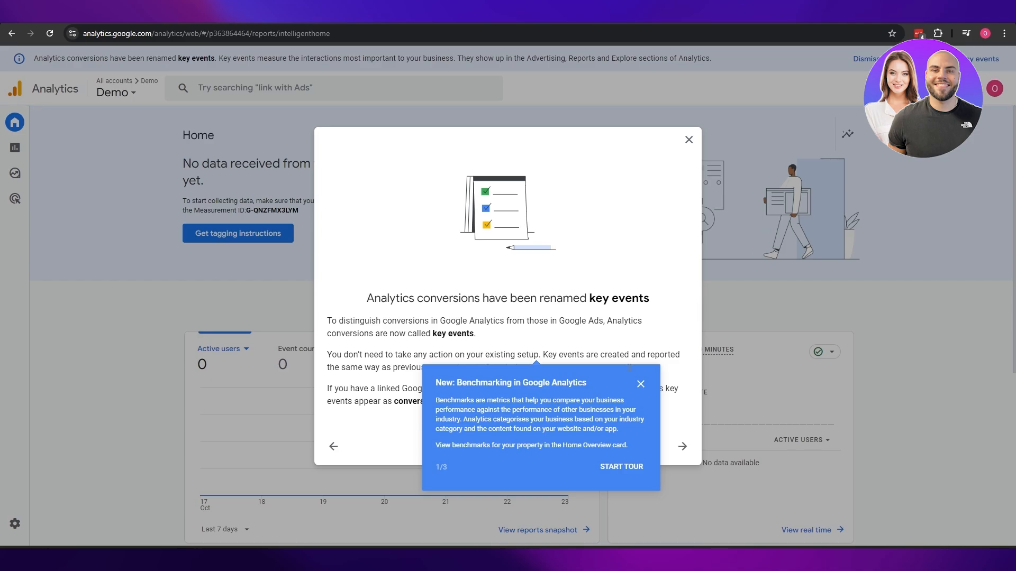
Dismiss the key events and benchmarking announcements and open the Admin settings.
click(640, 383)
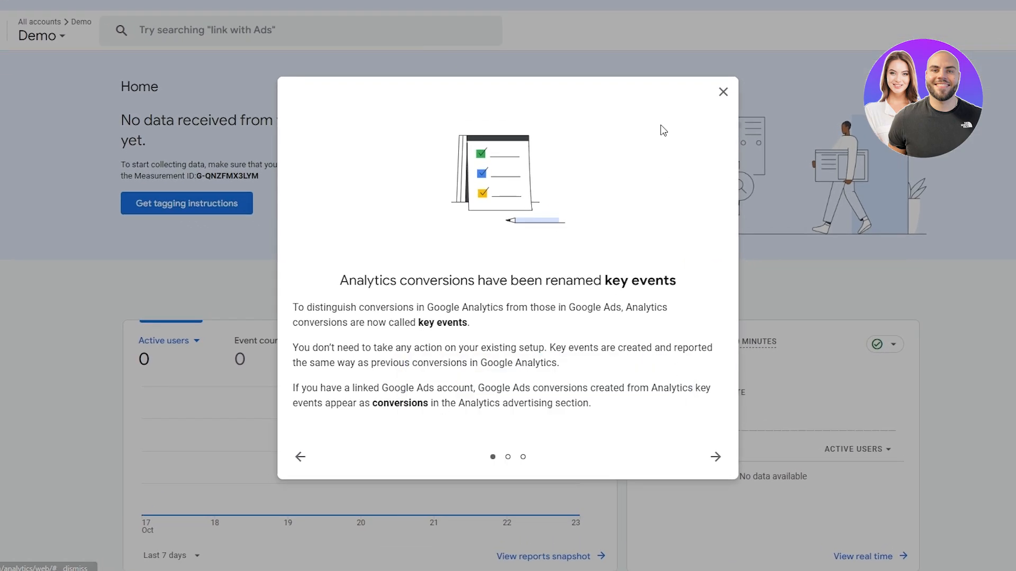
click(723, 94)
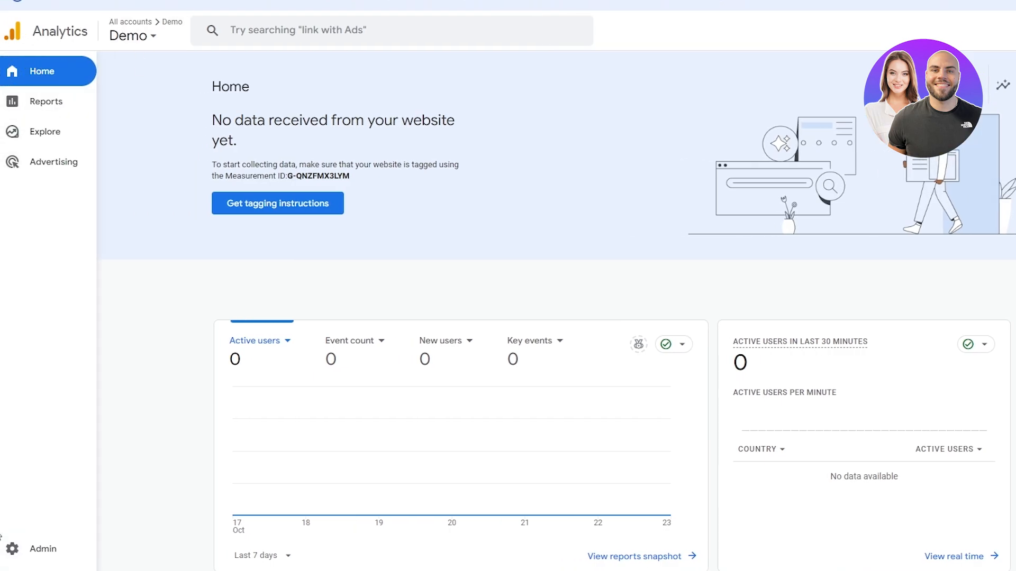
click(30, 547)
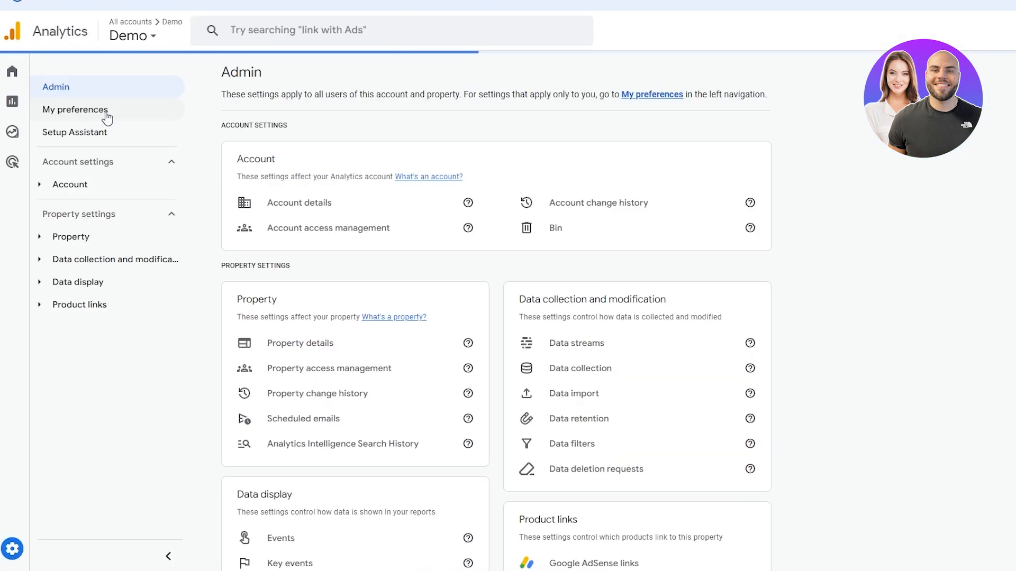
click(64, 73)
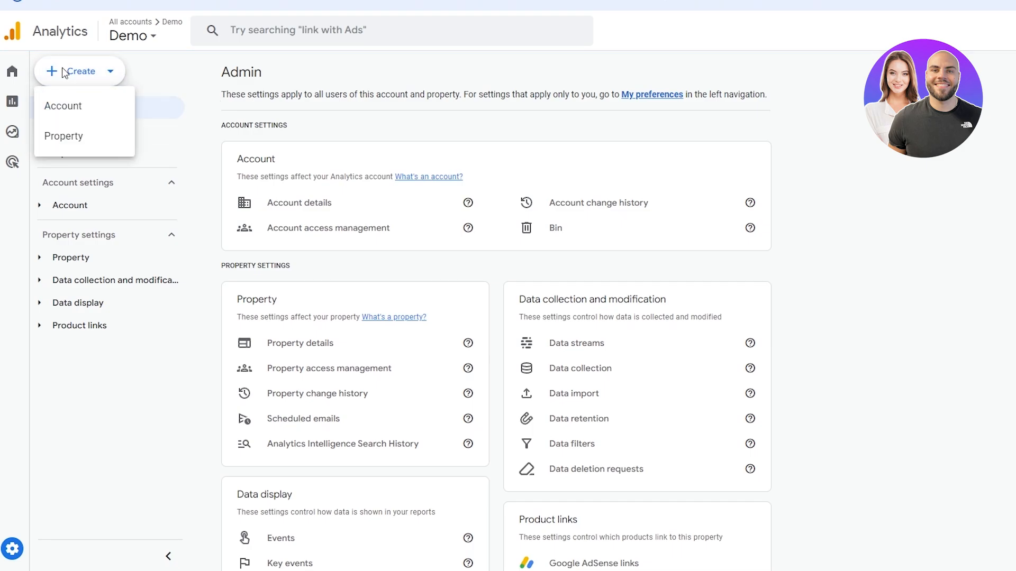
click(77, 142)
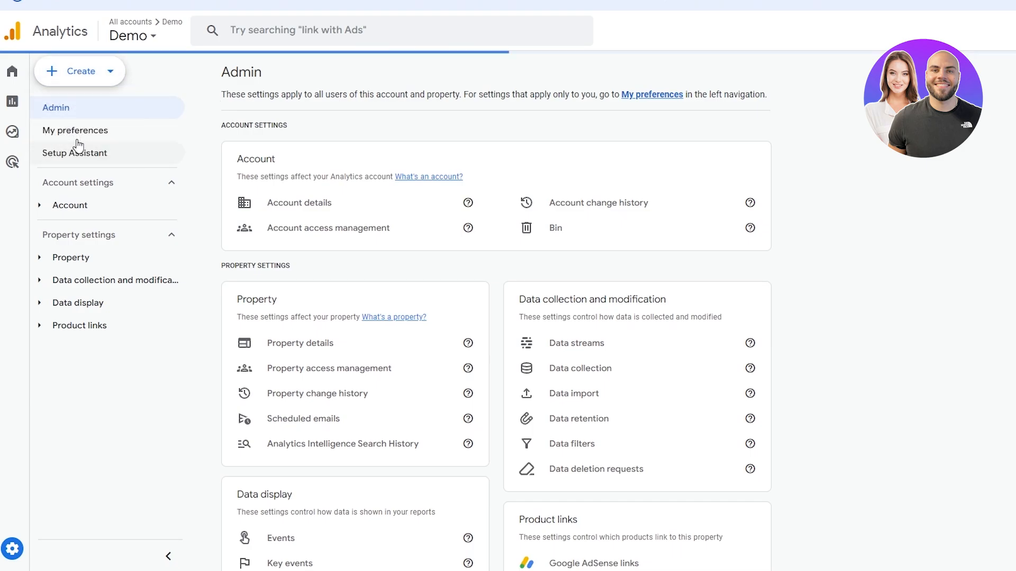
click(25, 63)
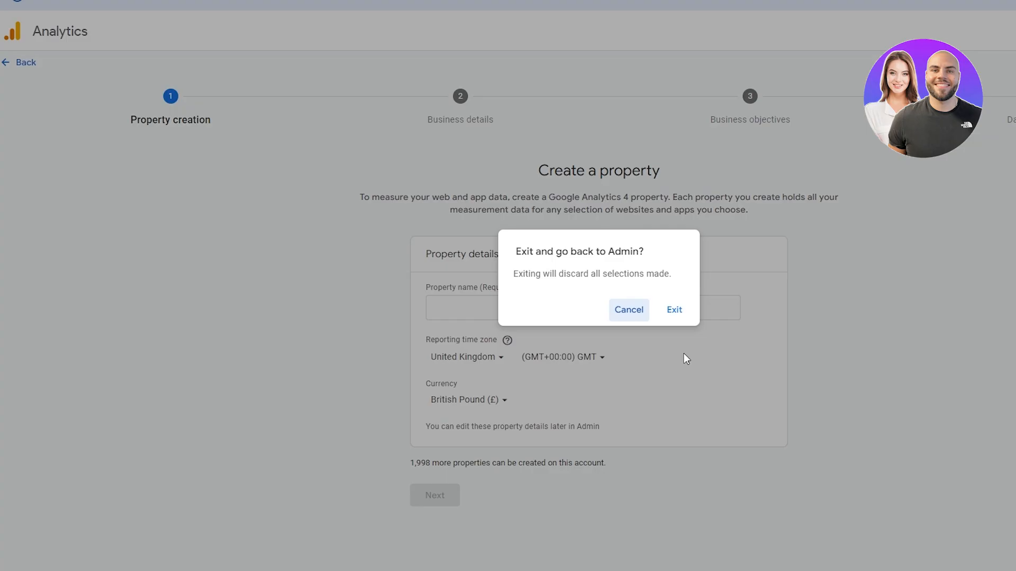
click(674, 310)
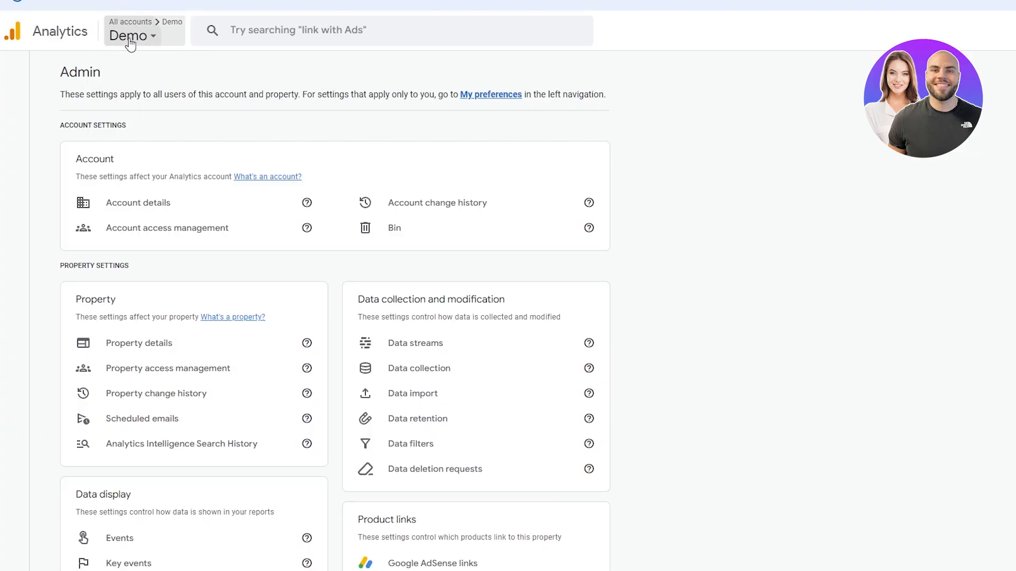
click(130, 44)
click(120, 75)
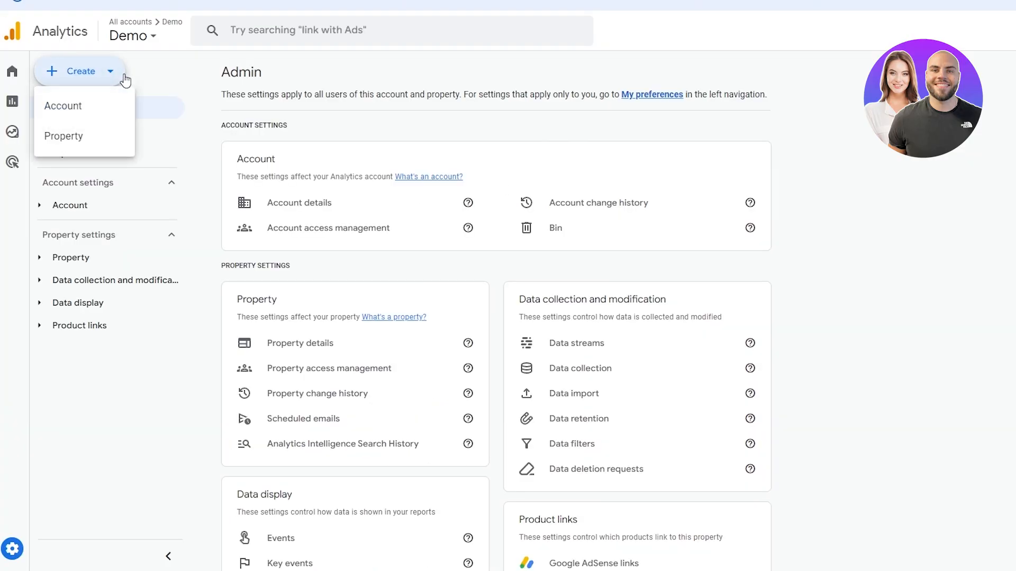
click(97, 106)
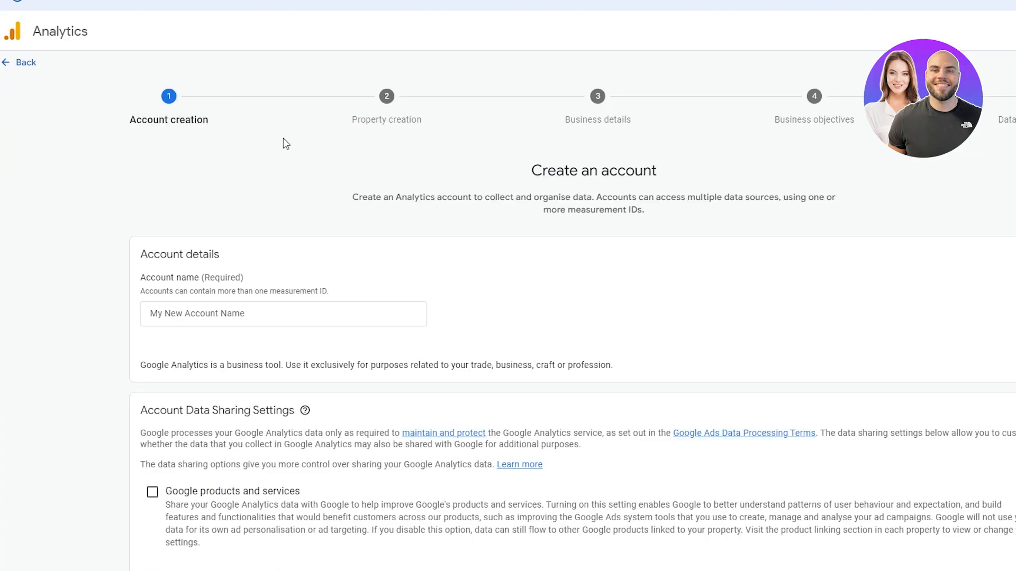
click(26, 63)
click(674, 310)
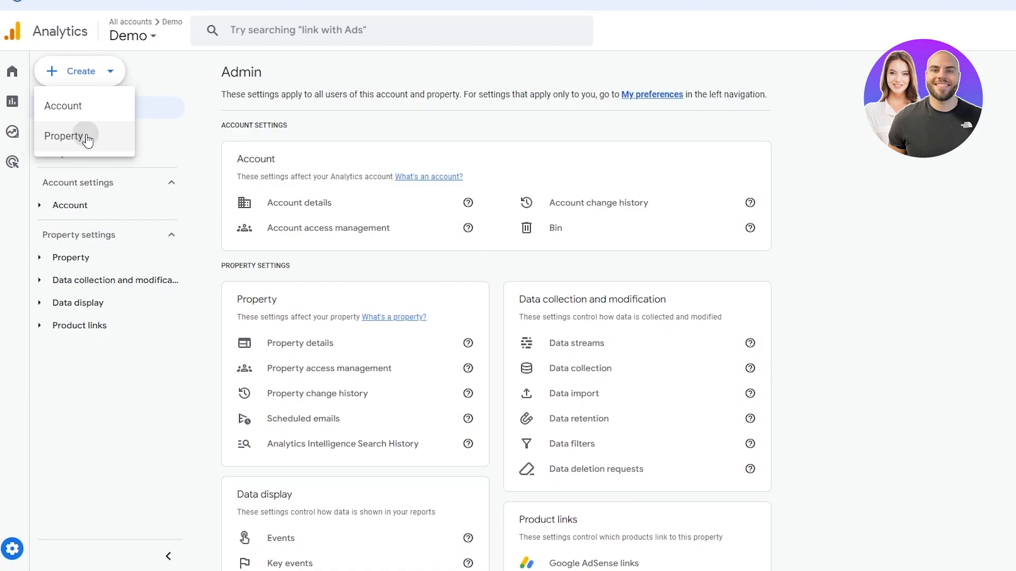
click(87, 139)
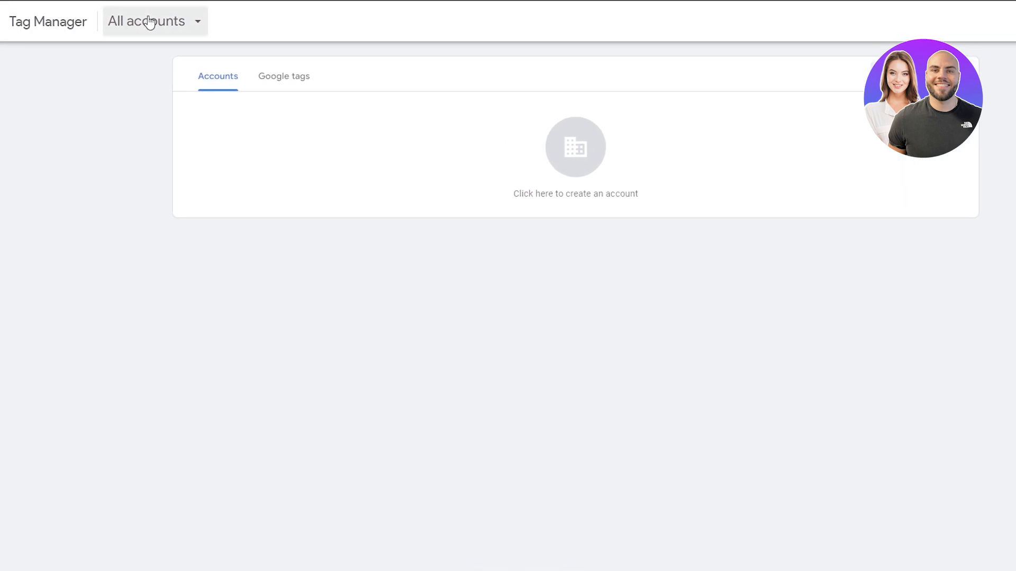
Browse the platform switcher's product tabs for Analytics, Tag Manager, Data Studio and Surveys.
click(150, 22)
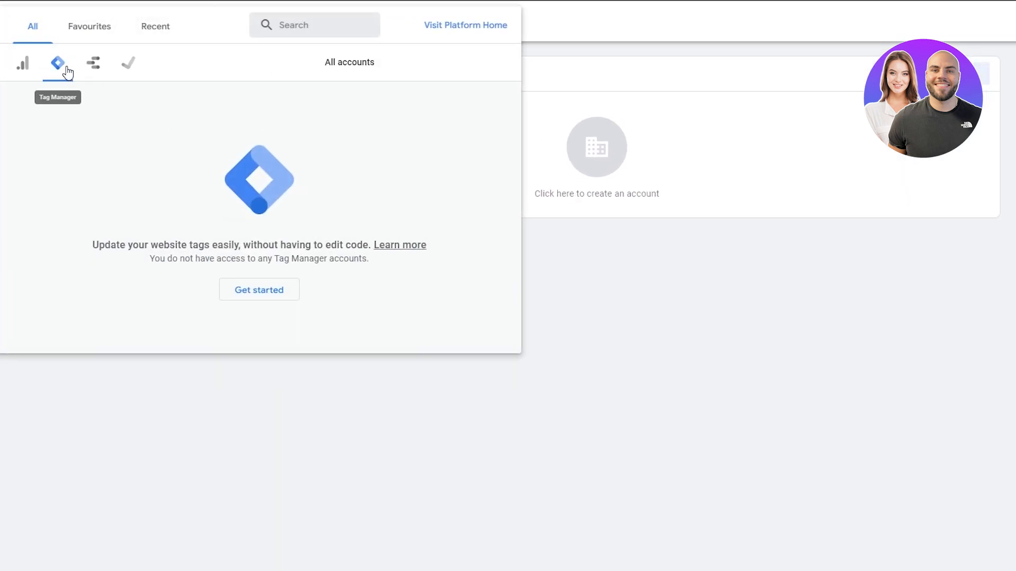
click(23, 64)
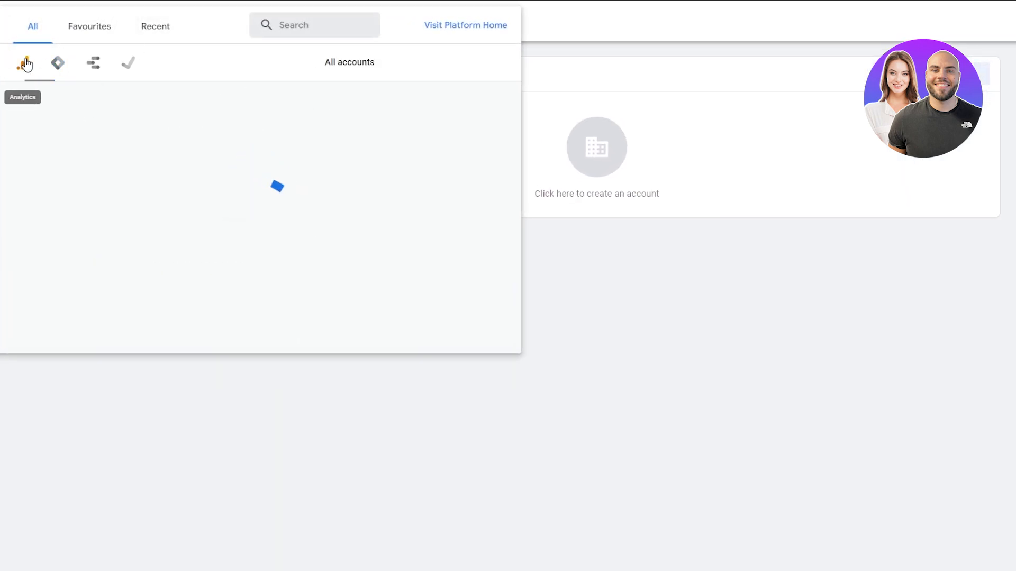
click(59, 75)
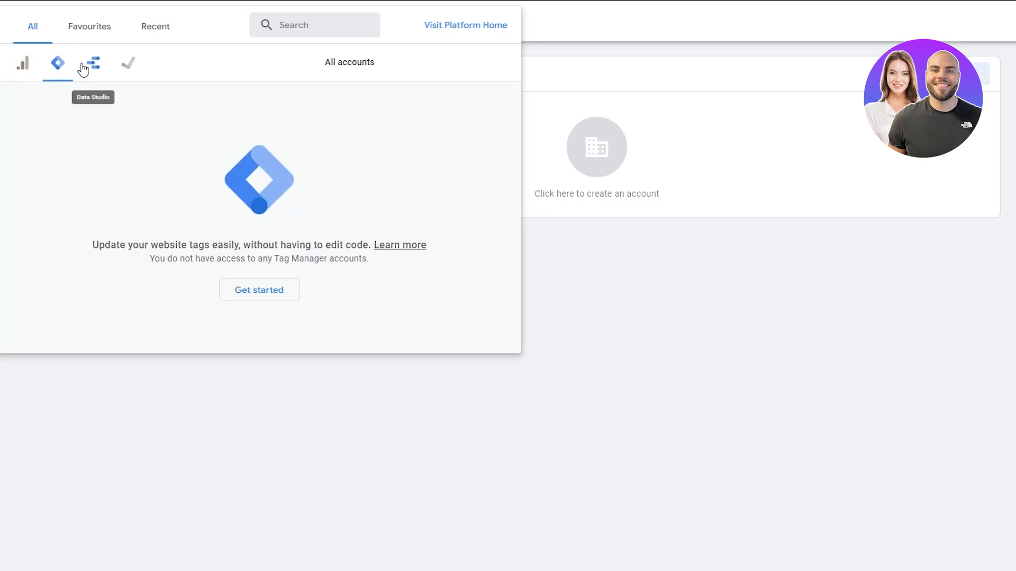
click(86, 68)
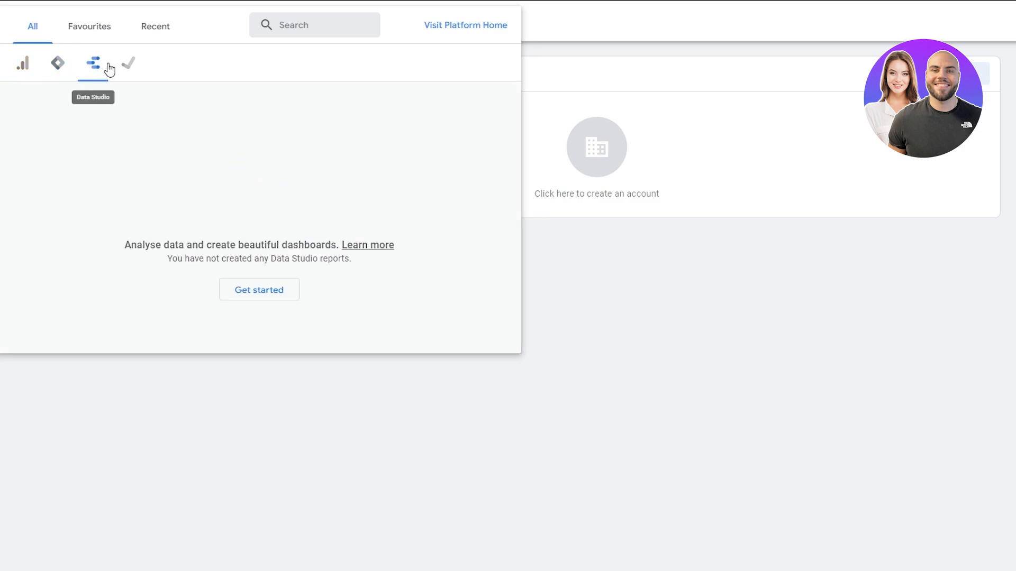
click(141, 72)
click(59, 67)
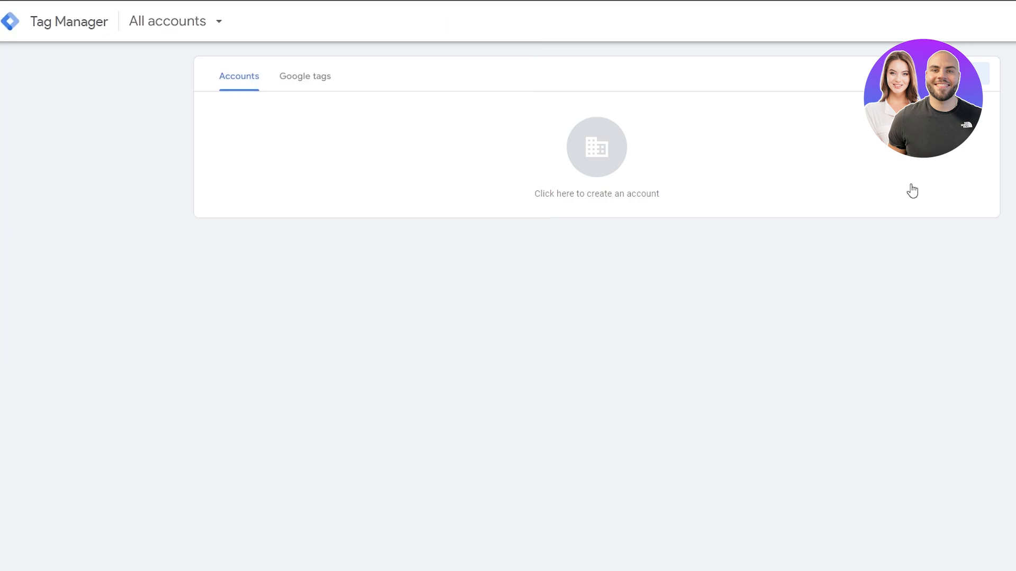
Start creating a new Tag Manager account and review the account and container setup fields.
click(950, 74)
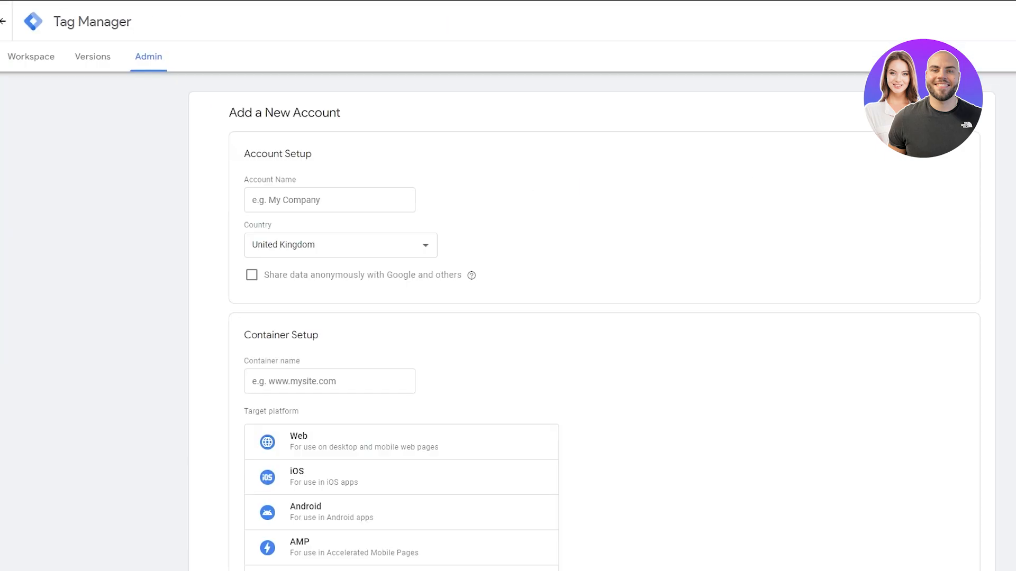
scroll(192, 100, down, 2)
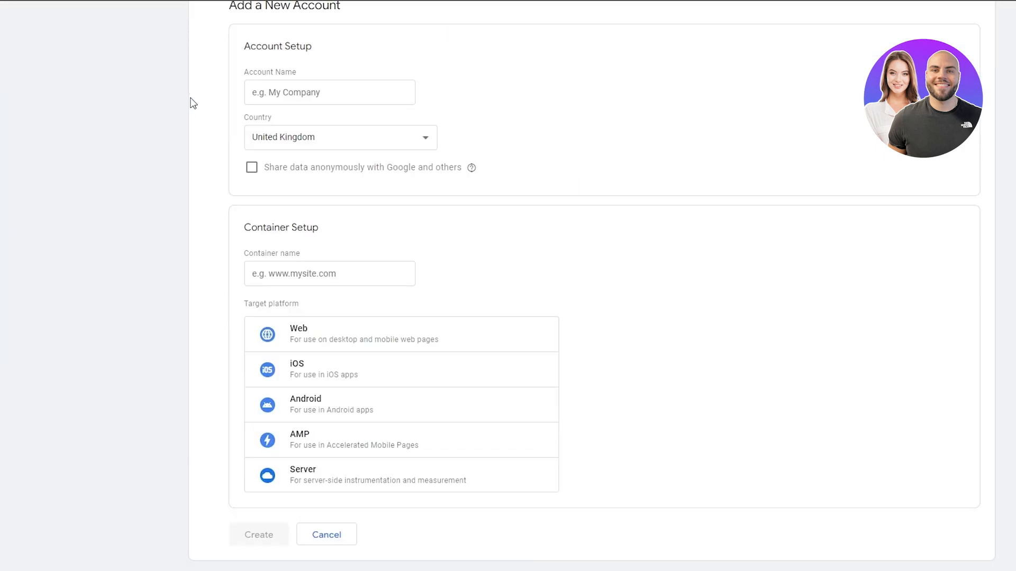
scroll(202, 107, up, 2)
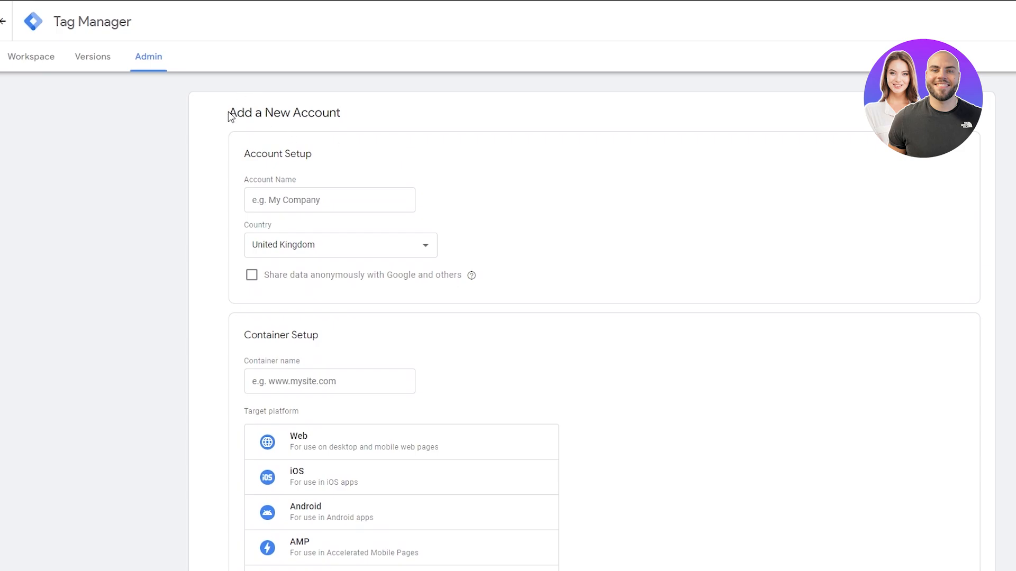
drag(229, 115, 346, 120)
click(290, 195)
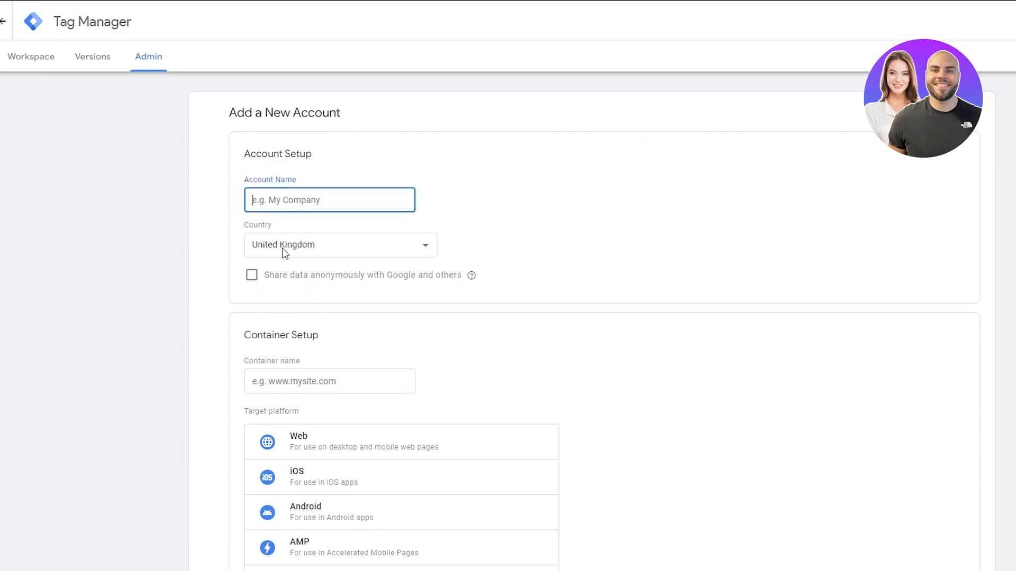
scroll(268, 348, down, 2)
drag(251, 233, 302, 234)
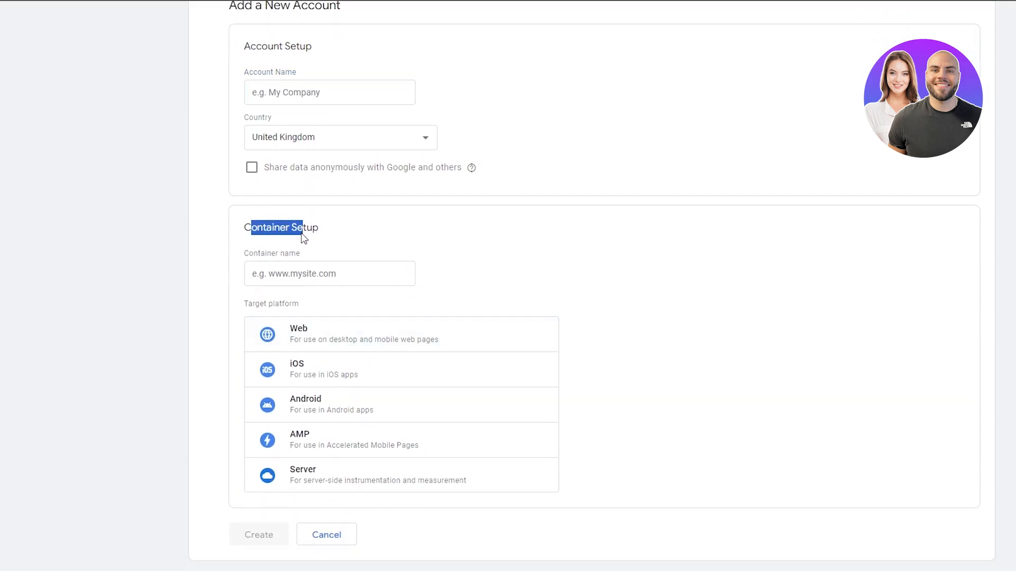
click(292, 281)
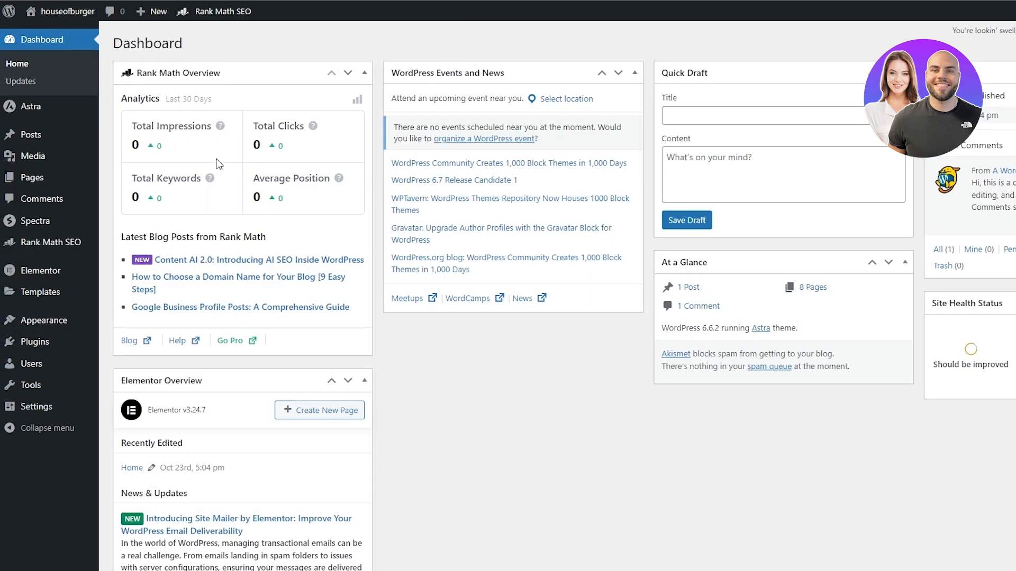
Install the Head & Footer Code plugin from the WordPress Add New Plugin page.
scroll(66, 287, down, 3)
scroll(227, 330, up, 3)
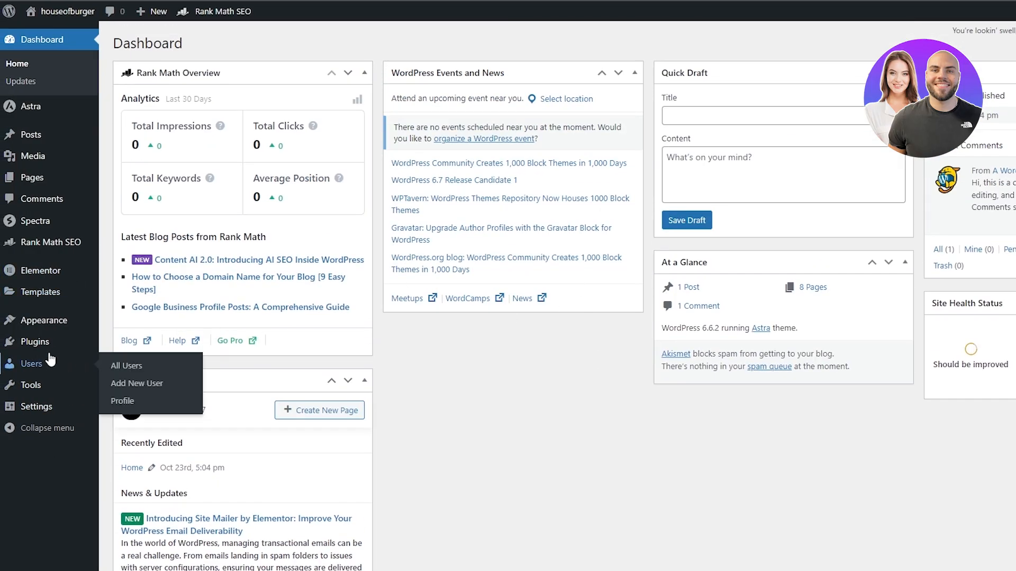
mouse_move(54, 345)
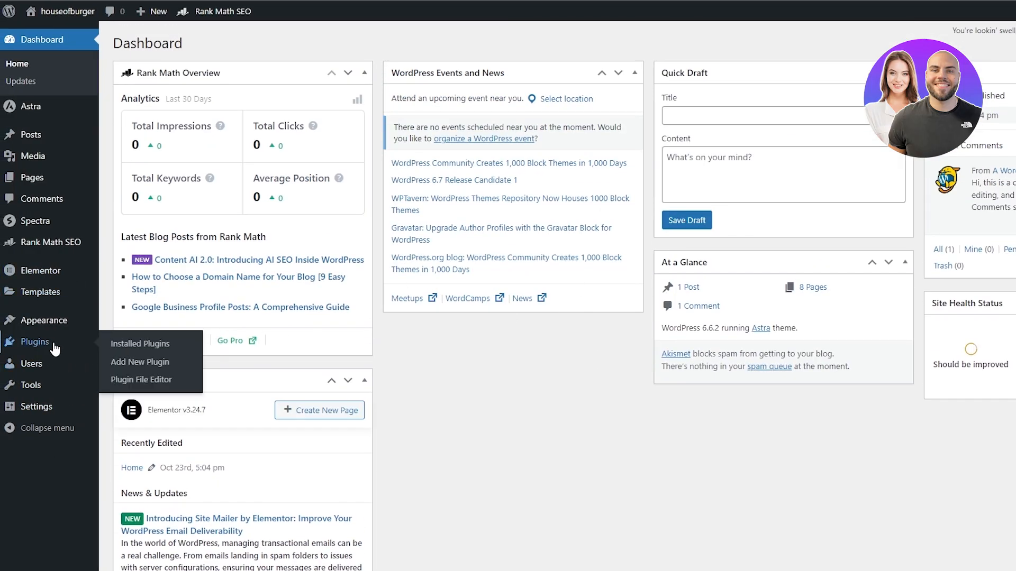
click(156, 360)
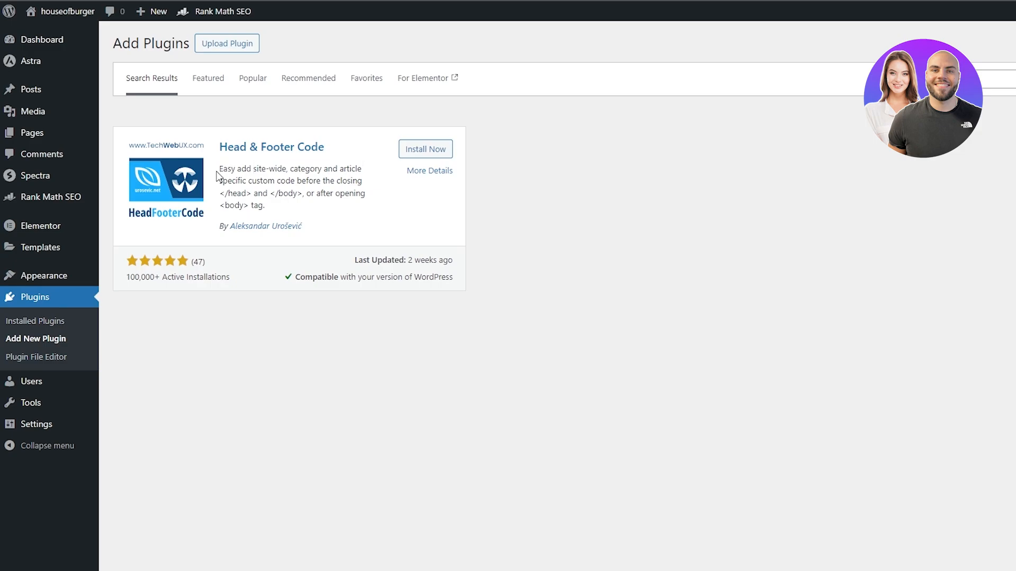
drag(225, 169, 357, 168)
click(425, 149)
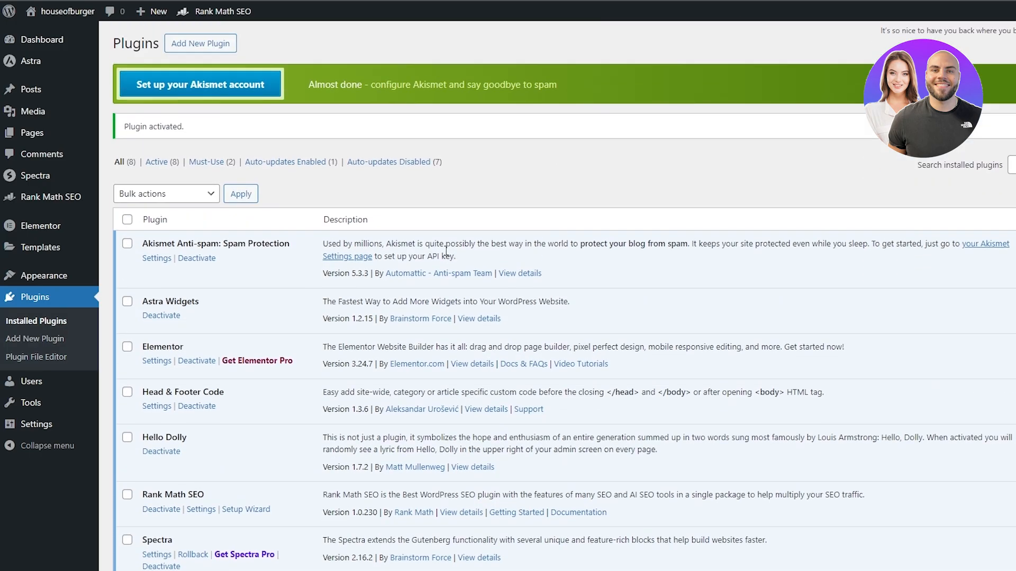
Open the settings of the Head & Footer Code plugin.
scroll(250, 240, down, 2)
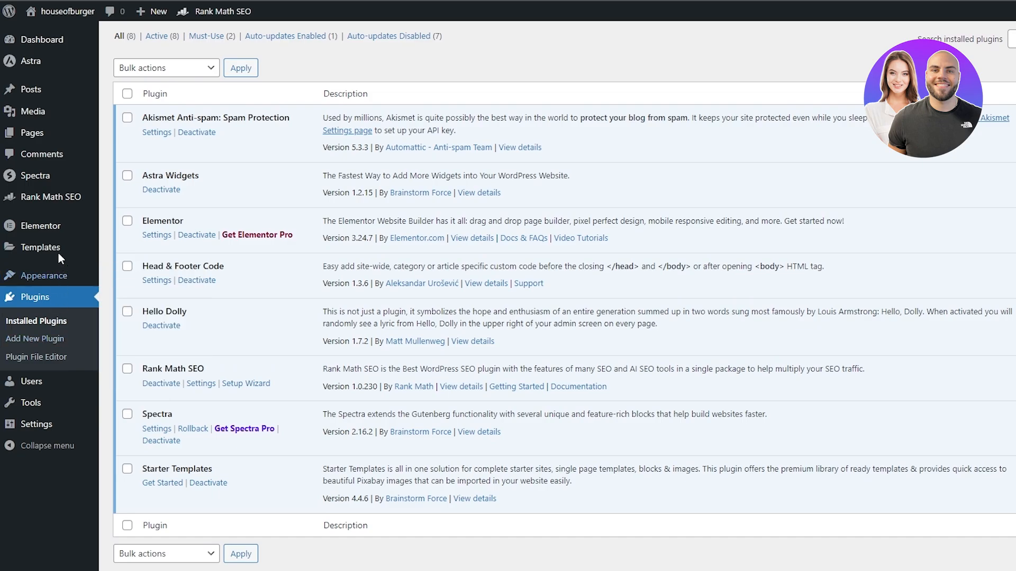
scroll(50, 151, up, 1)
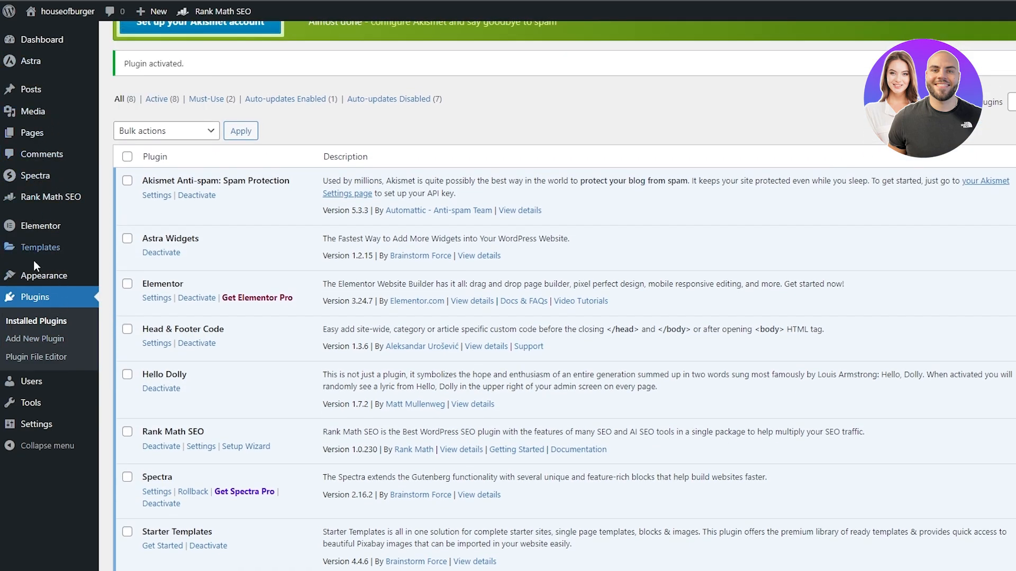
click(158, 343)
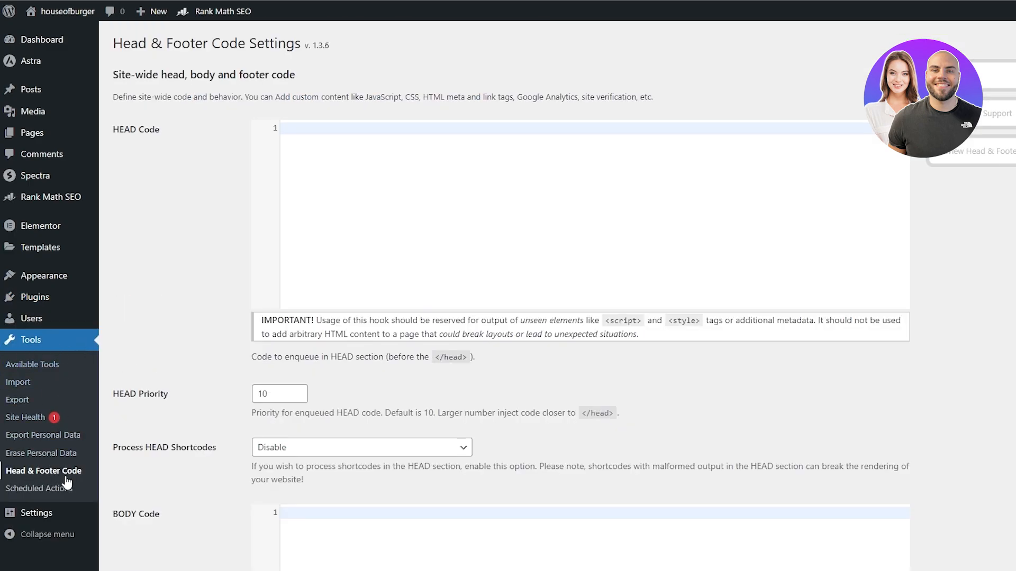
Copy the site's address and set the container name to dev-houseofburgers.pantheonsite.io.
scroll(264, 190, down, 5)
scroll(227, 462, up, 5)
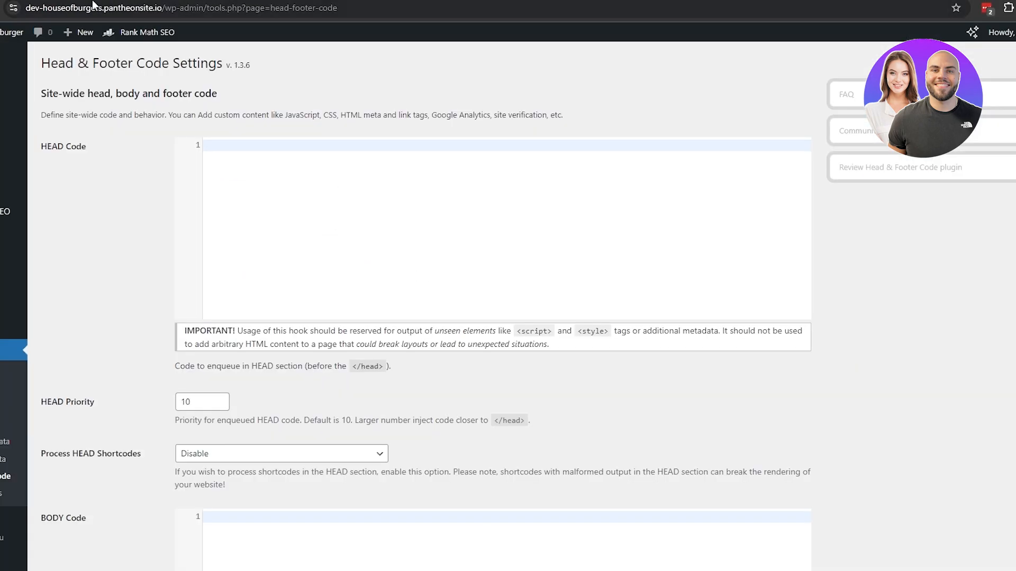
click(212, 8)
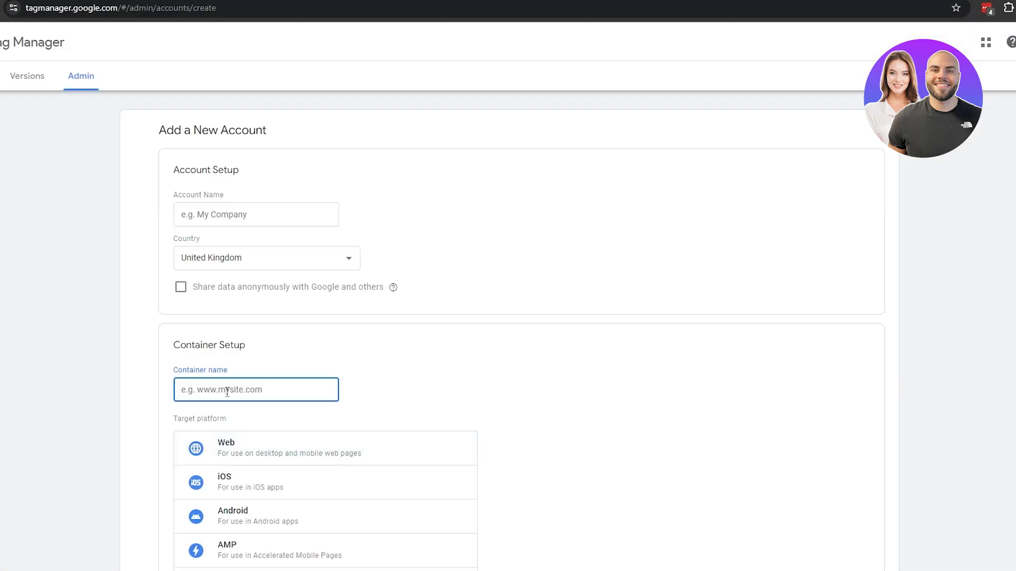
text(https://dev-houseofburgers.pantheonsite.io/)
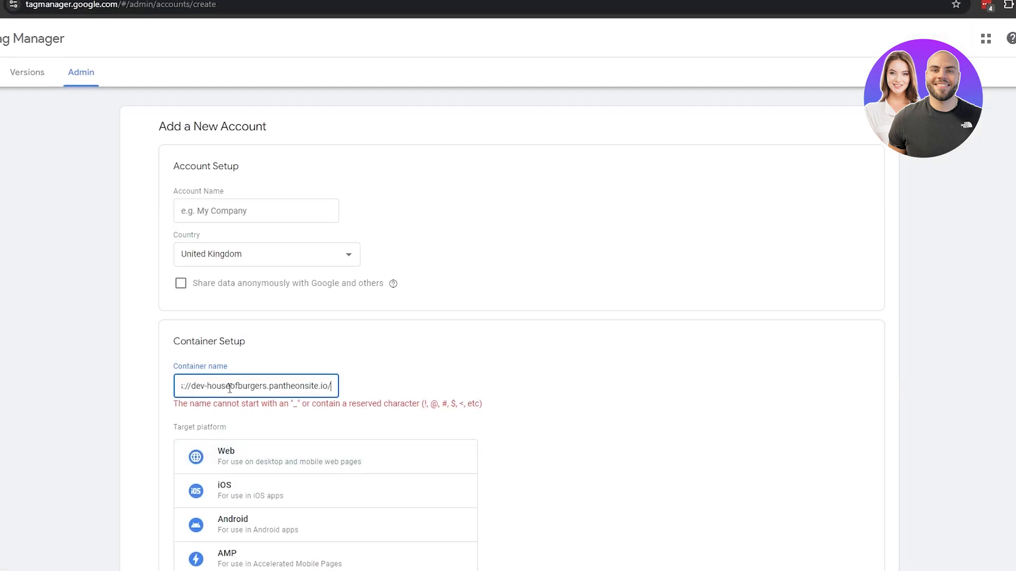
click(539, 384)
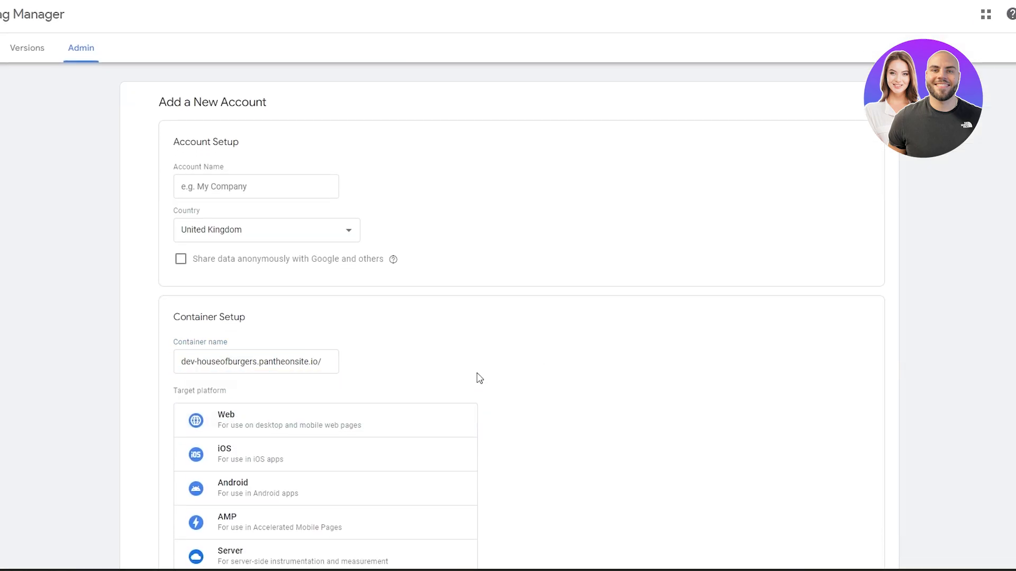
click(333, 361)
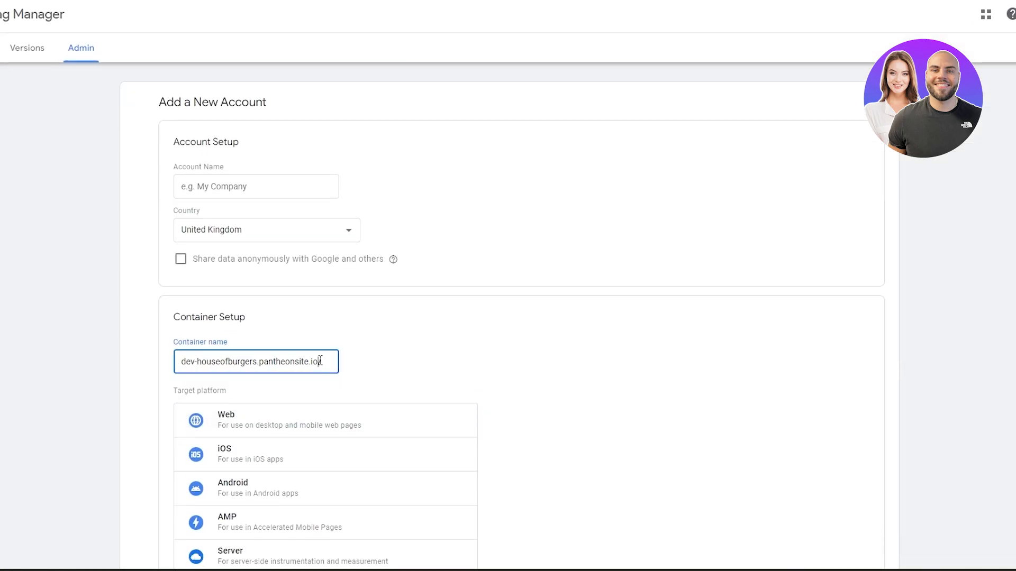
key(BackSpace)
click(352, 386)
Name the account HOB and choose Web as the container's target platform.
click(224, 188)
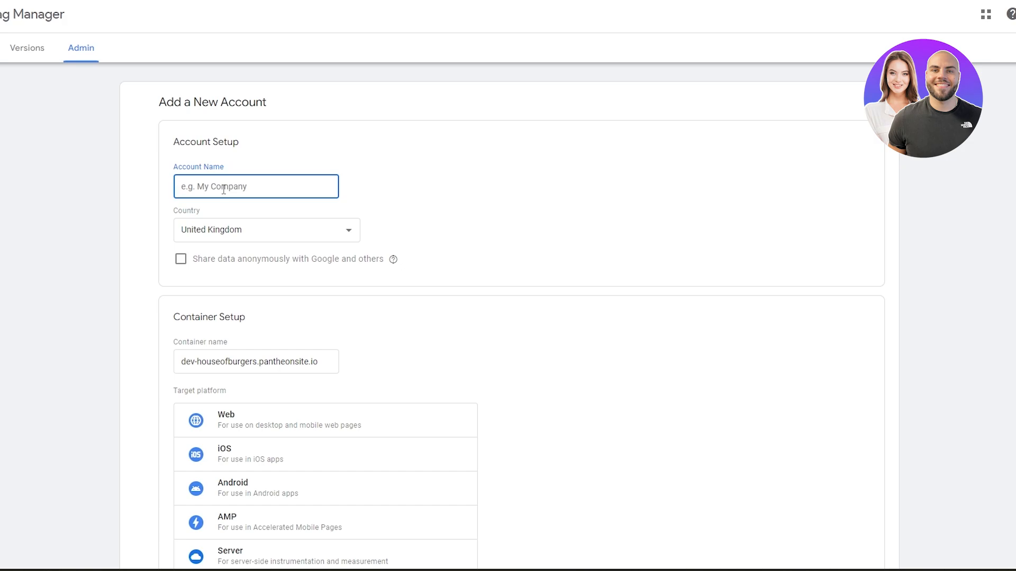
text(HOB)
scroll(217, 318, down, 3)
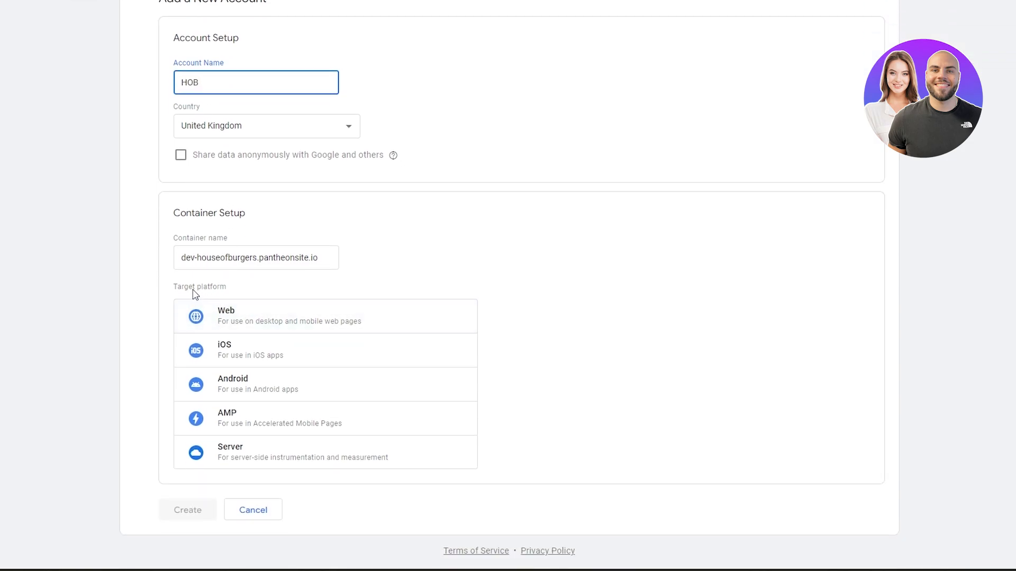
drag(193, 290, 211, 290)
click(217, 313)
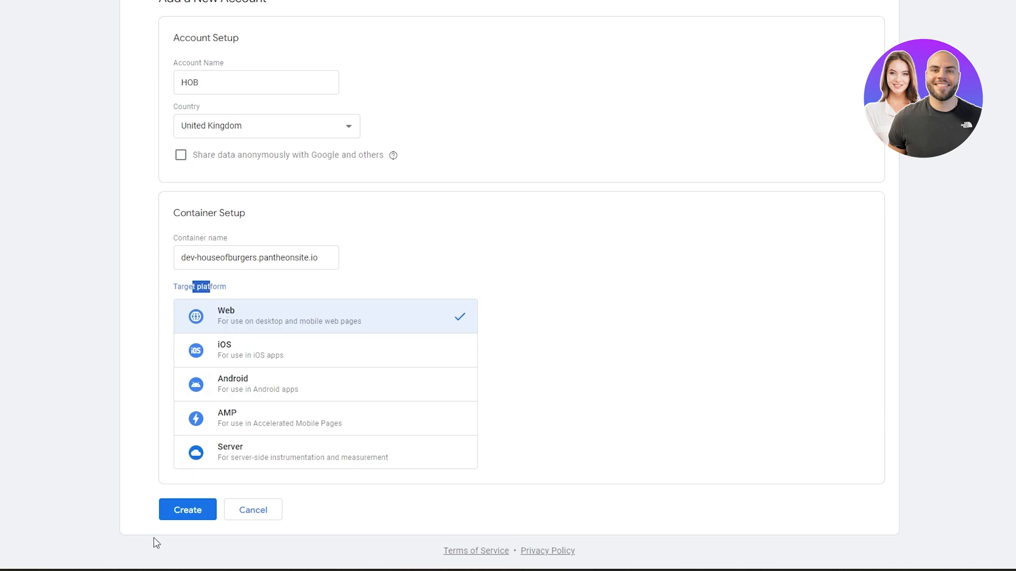
Create the account and accept the Google Tag Manager Terms of Service together with the Data Processing Terms.
click(249, 130)
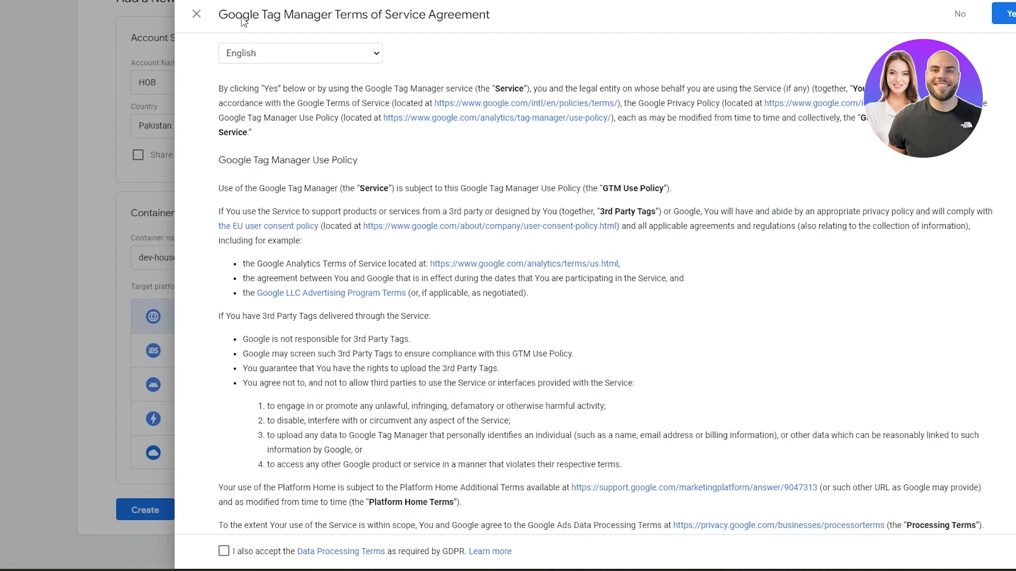
drag(243, 21, 492, 16)
scroll(575, 179, down, 3)
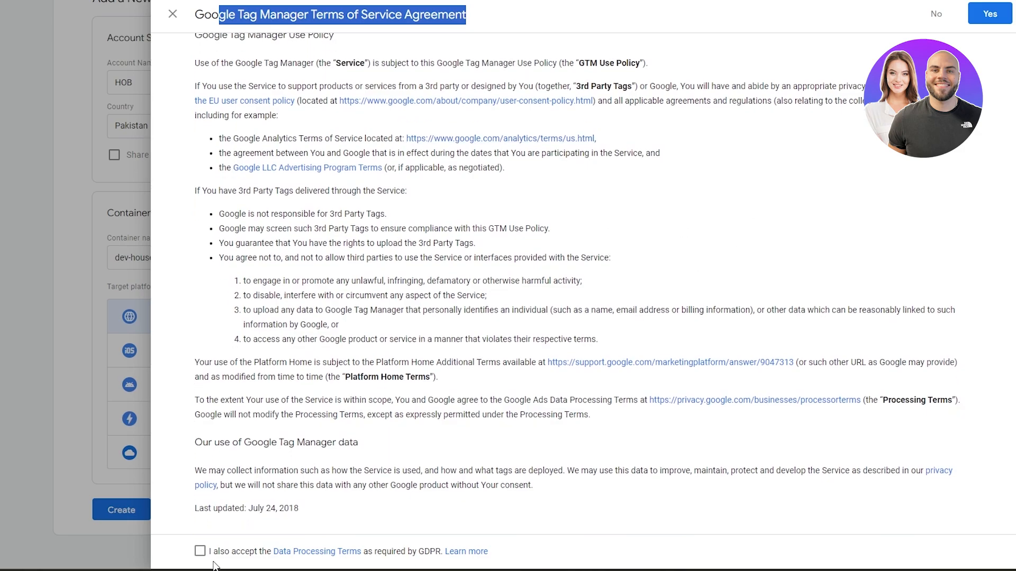
click(214, 565)
click(200, 551)
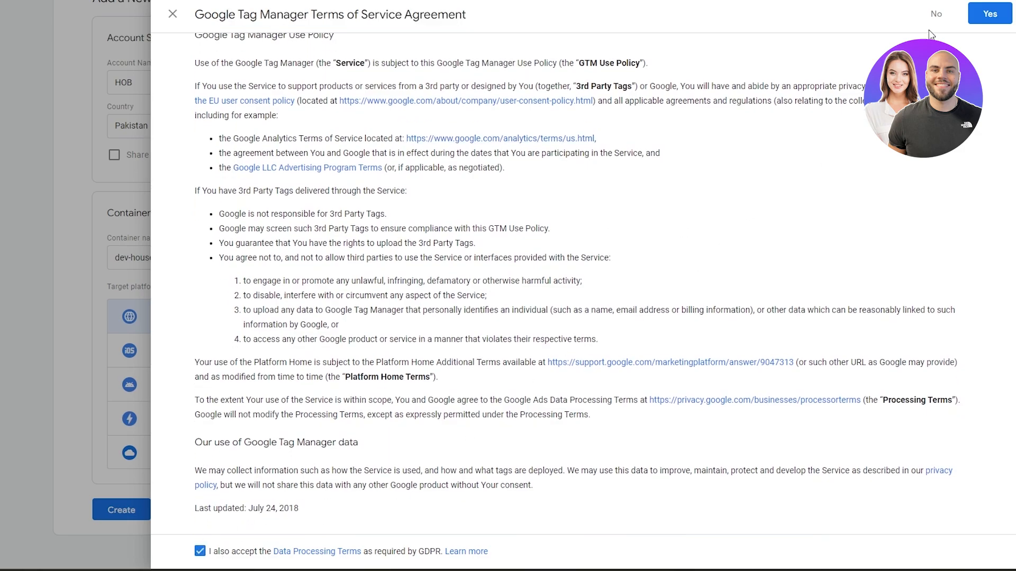
click(982, 17)
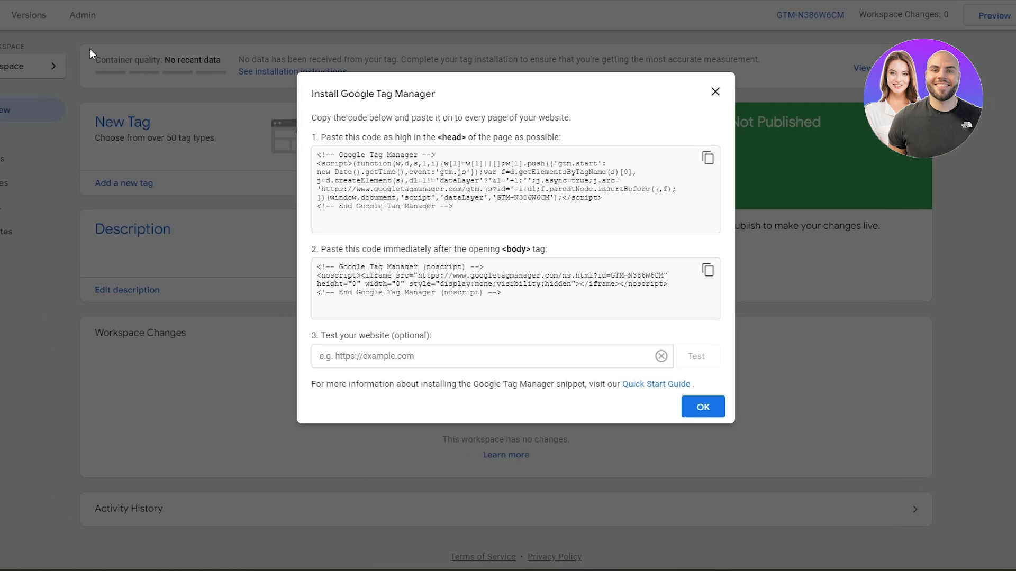
Copy the head snippet from the Install Google Tag Manager instructions and paste it into the plugin's HEAD Code field.
drag(311, 94, 439, 100)
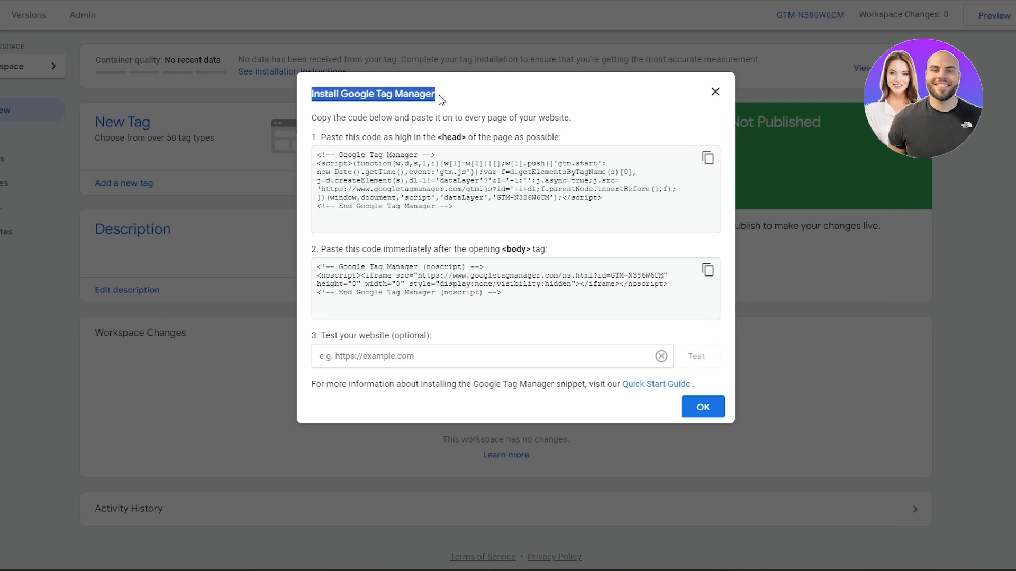
drag(312, 118, 580, 120)
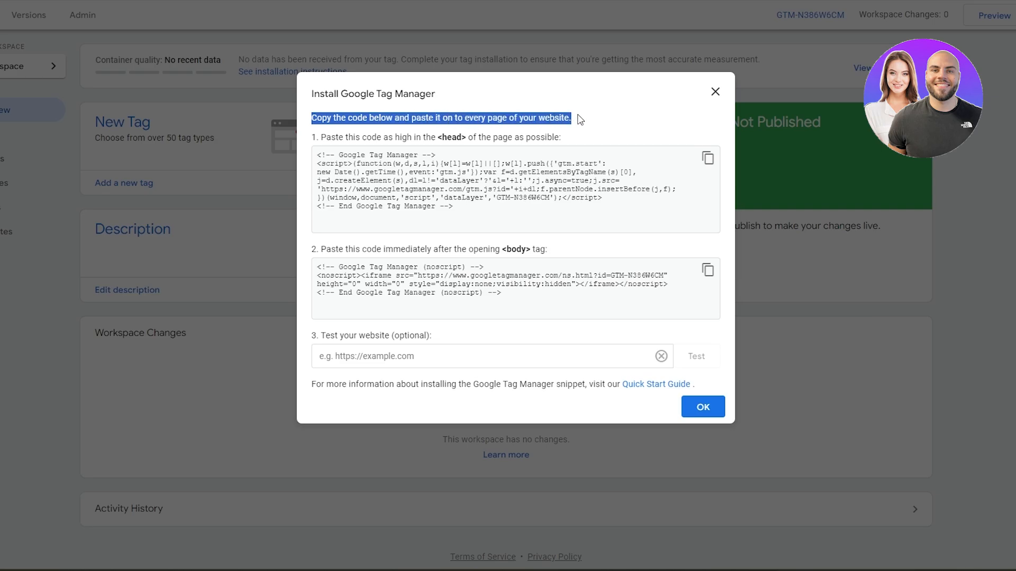
drag(327, 138, 575, 138)
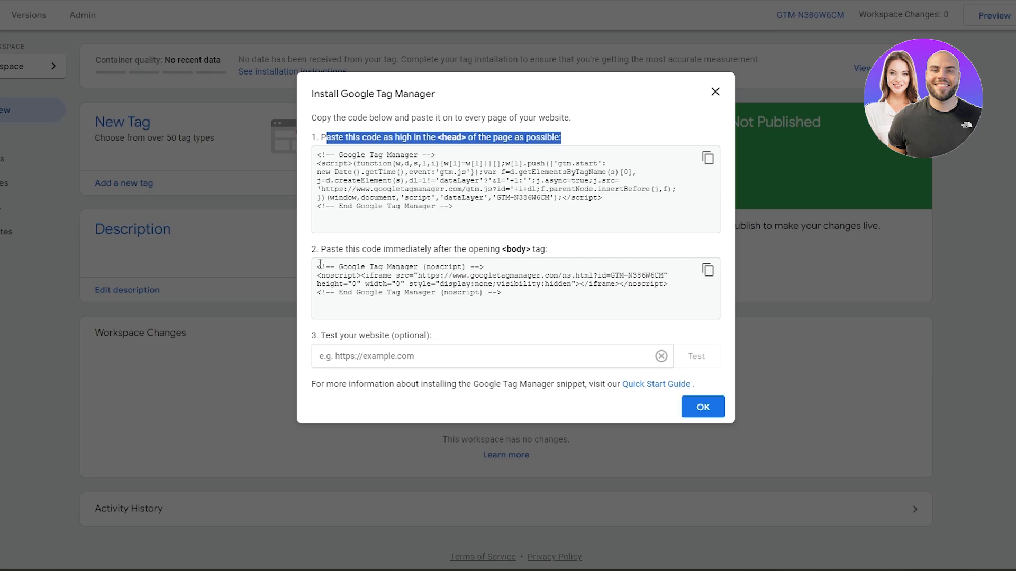
drag(339, 249, 555, 251)
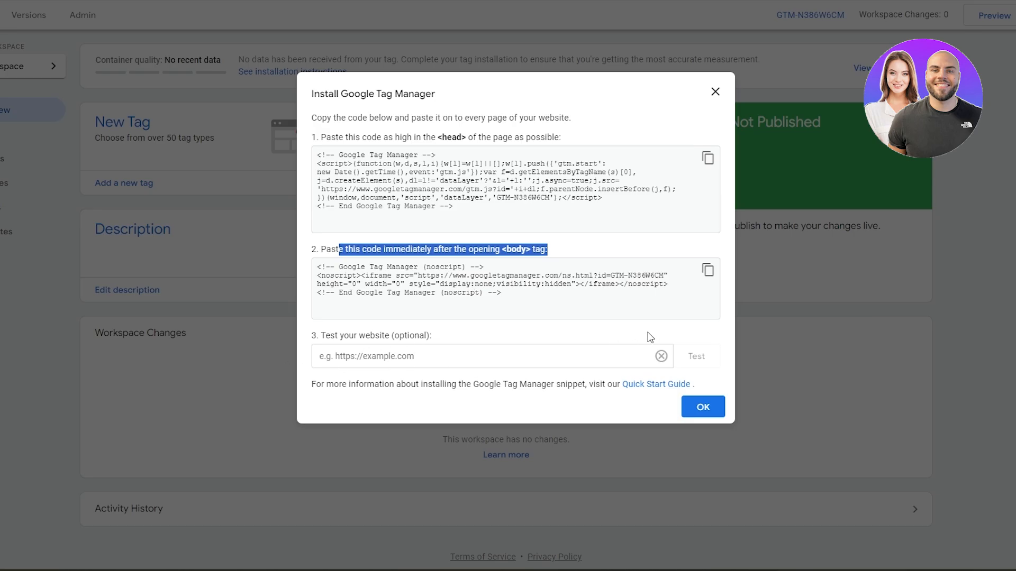
click(708, 159)
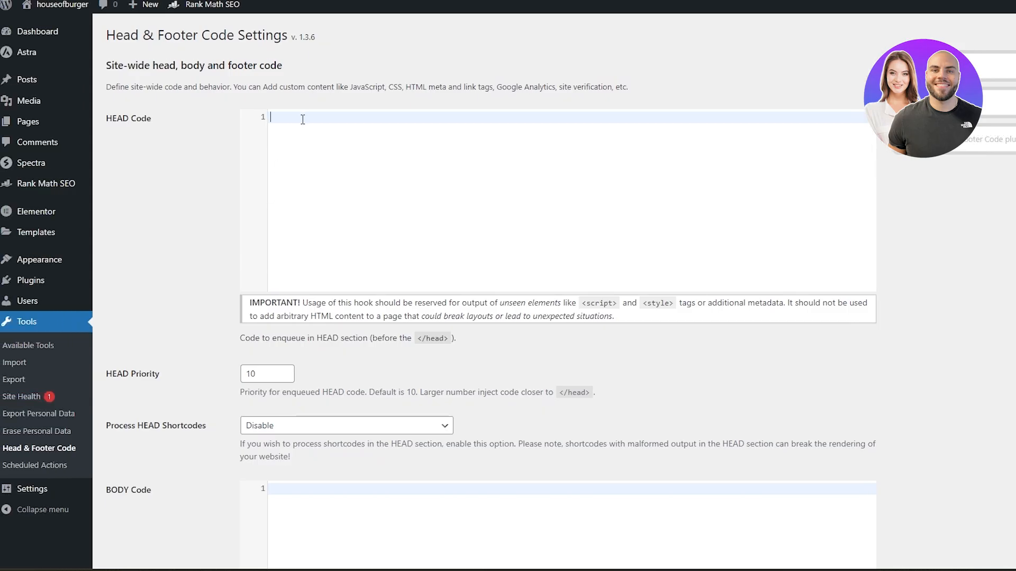
key(ctrl+v)
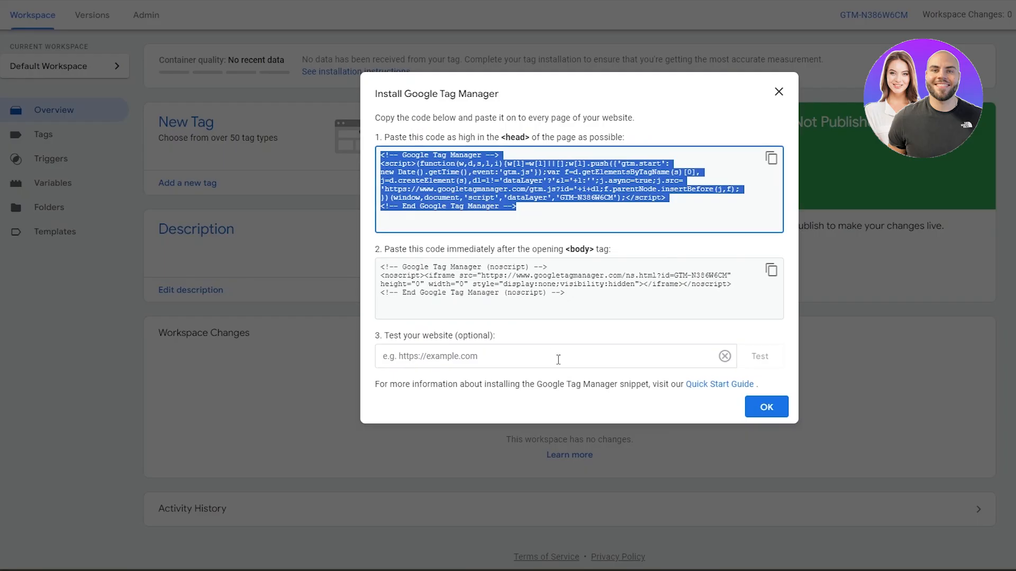
Copy the body snippet, paste it into the BODY Code field, and save the plugin settings.
click(771, 270)
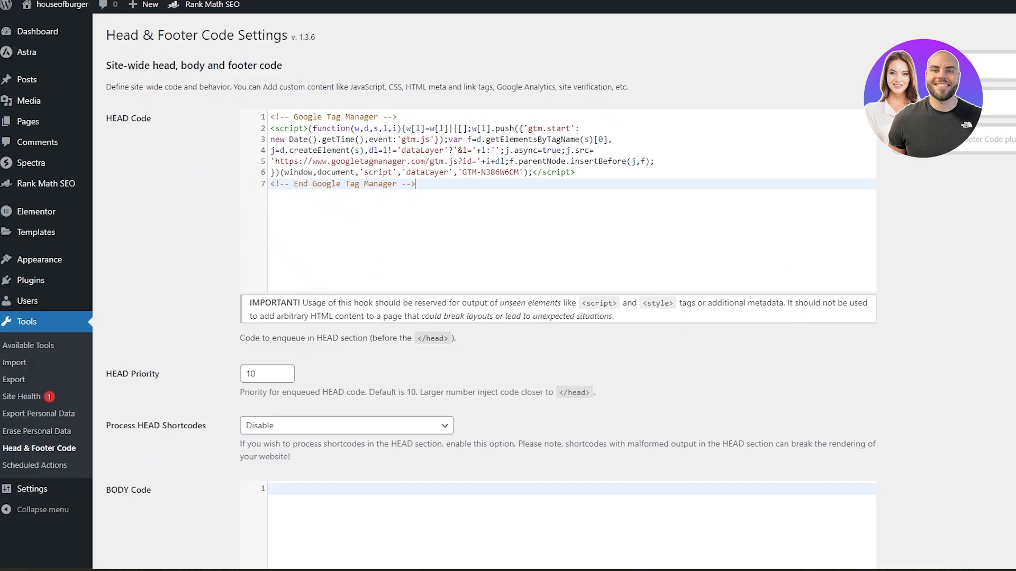
scroll(320, 317, down, 3)
key(ctrl+v)
scroll(232, 336, down, 5)
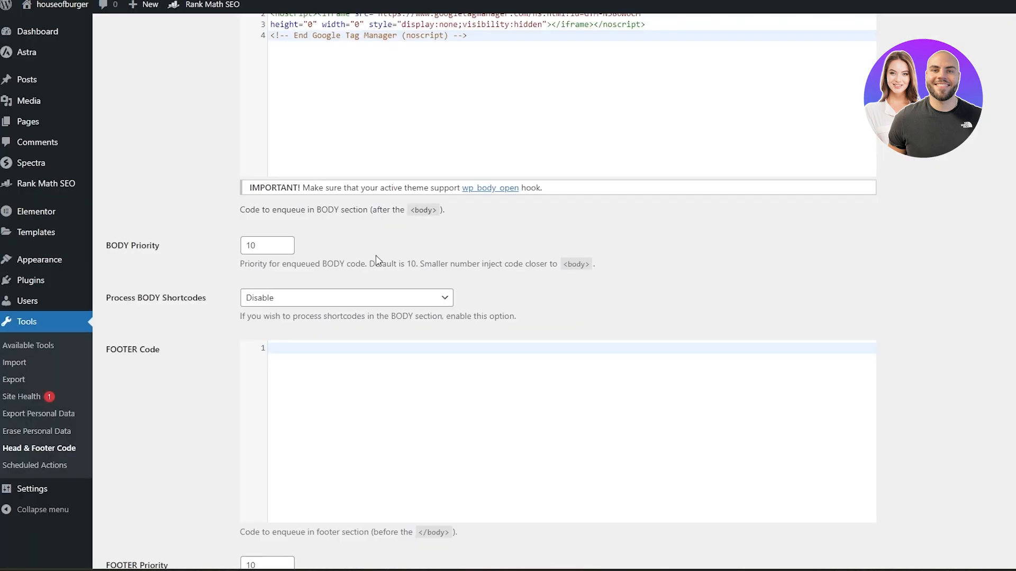
scroll(316, 300, up, 8)
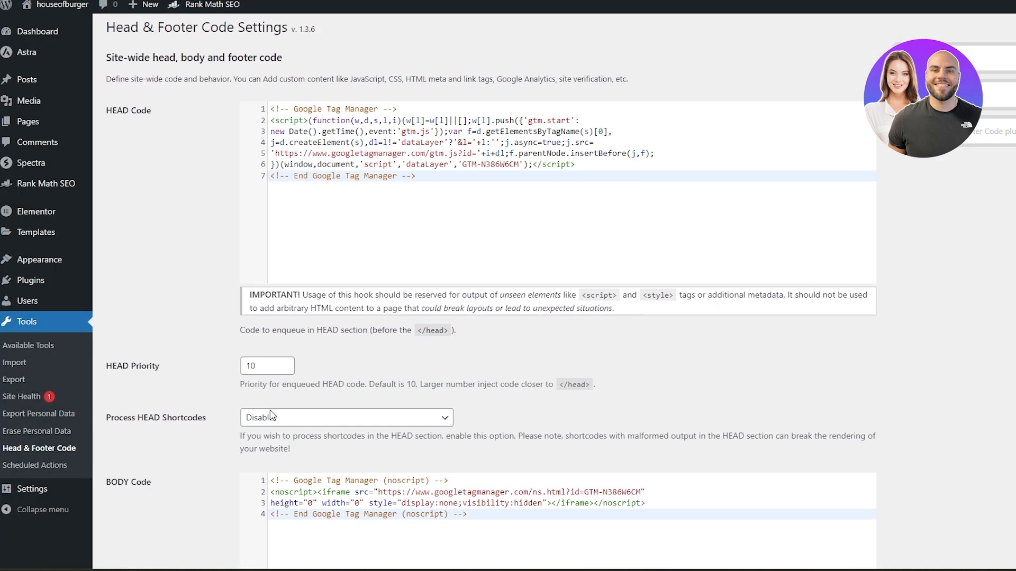
scroll(315, 300, down, 2)
drag(139, 312, 188, 308)
scroll(200, 309, up, 2)
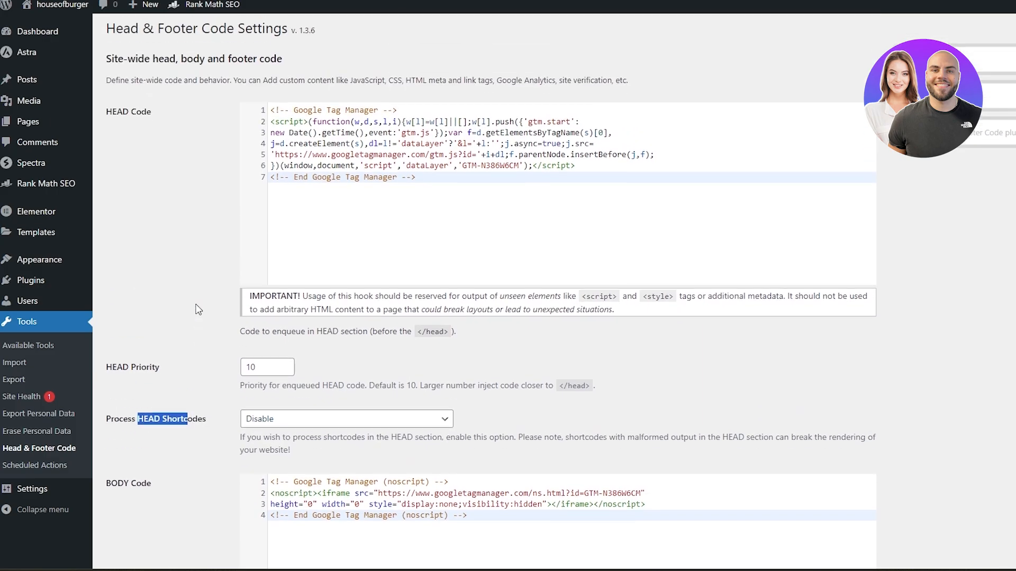
scroll(214, 152, down, 4)
scroll(214, 152, down, 10)
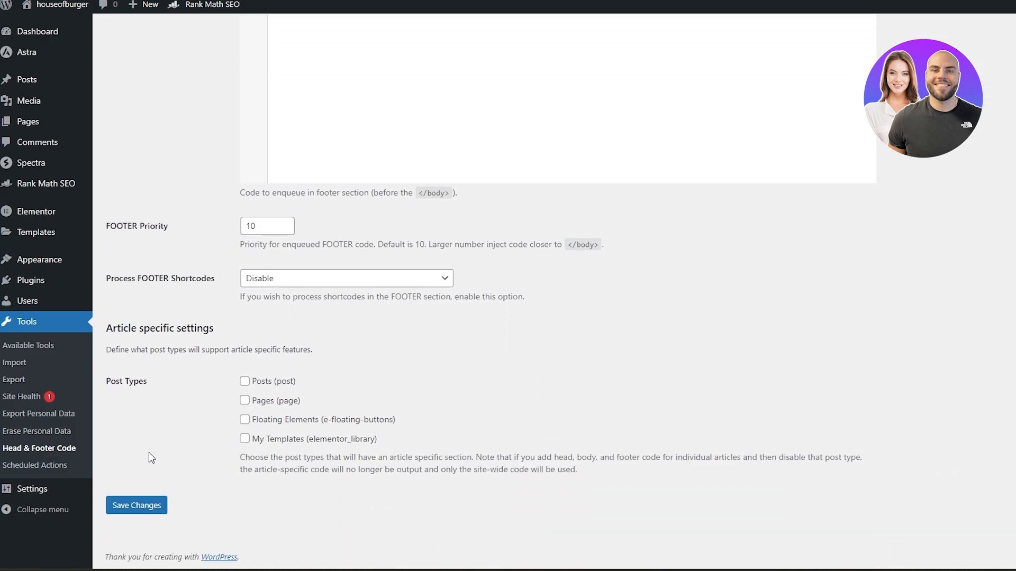
click(137, 506)
Enable the article-specific settings for the Posts and Pages post types and save the changes.
scroll(280, 393, down, 15)
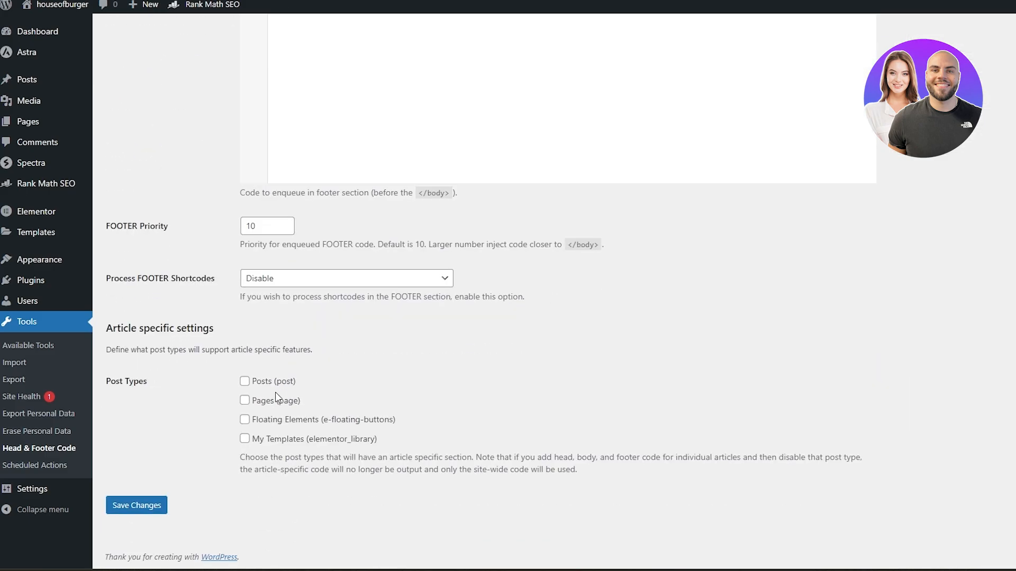
drag(140, 382, 210, 387)
click(245, 381)
click(244, 420)
click(245, 400)
click(244, 420)
click(156, 505)
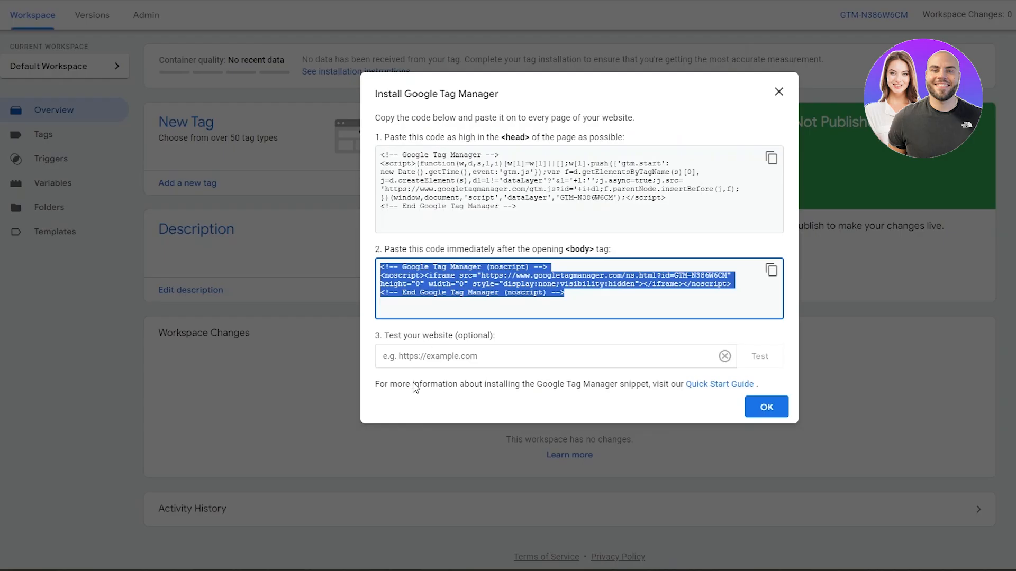
click(441, 354)
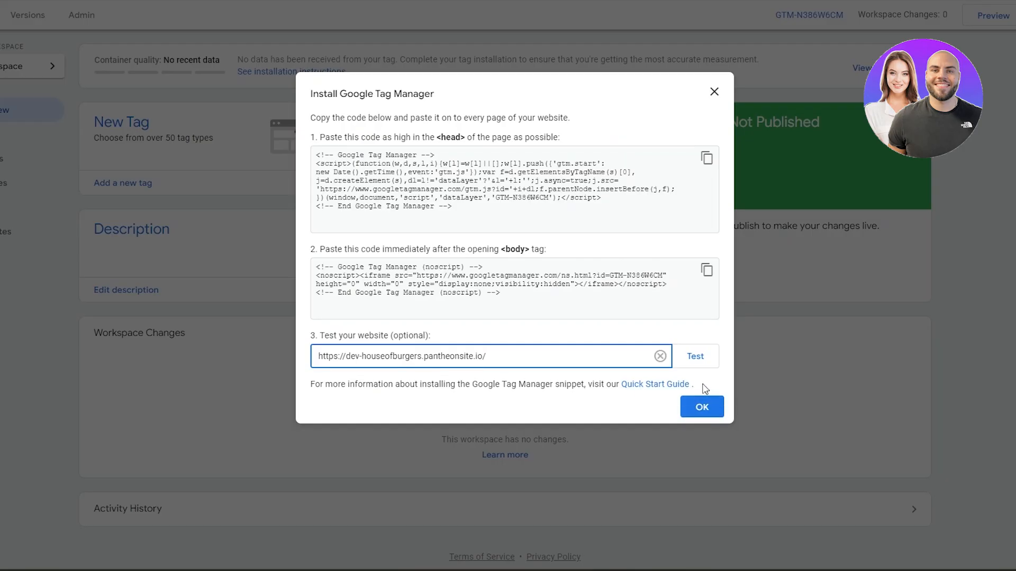
click(697, 361)
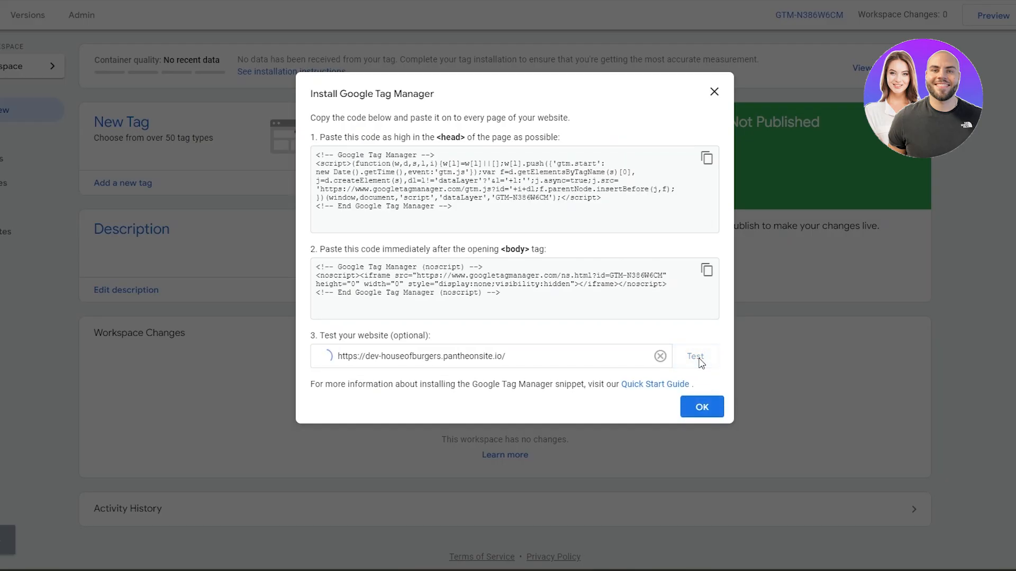
click(699, 405)
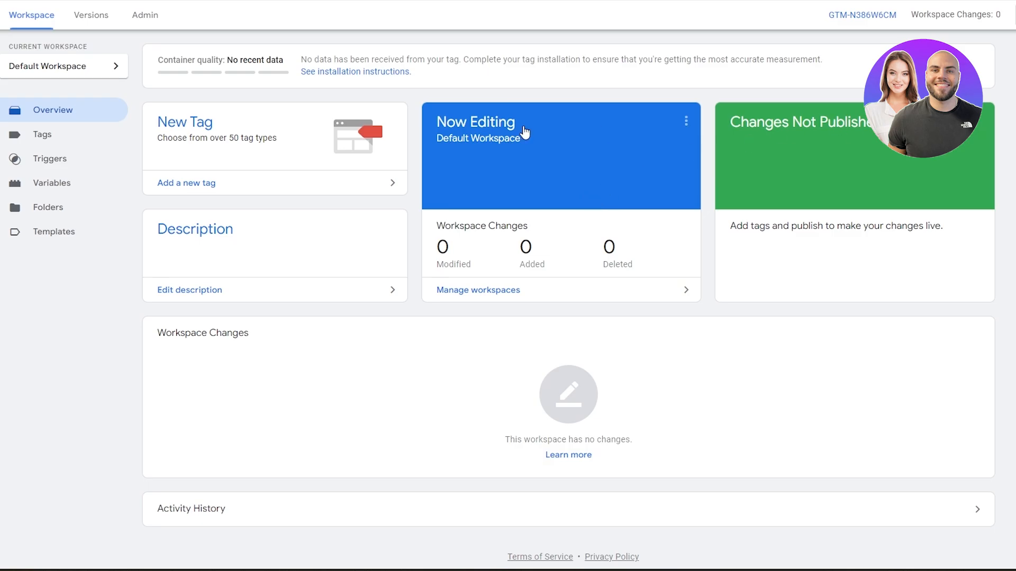
Open the container's Tags section.
click(25, 141)
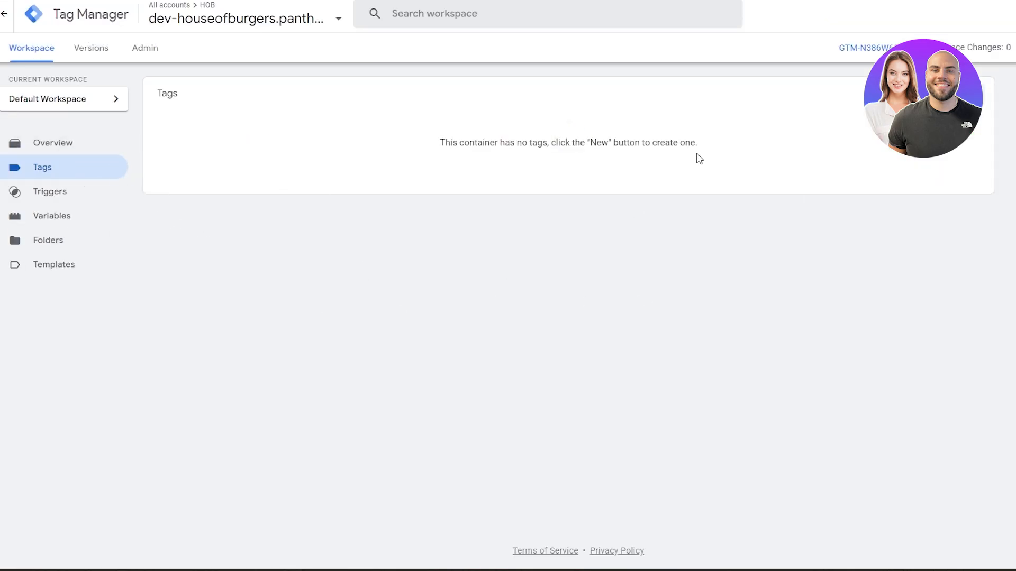
drag(506, 149, 660, 156)
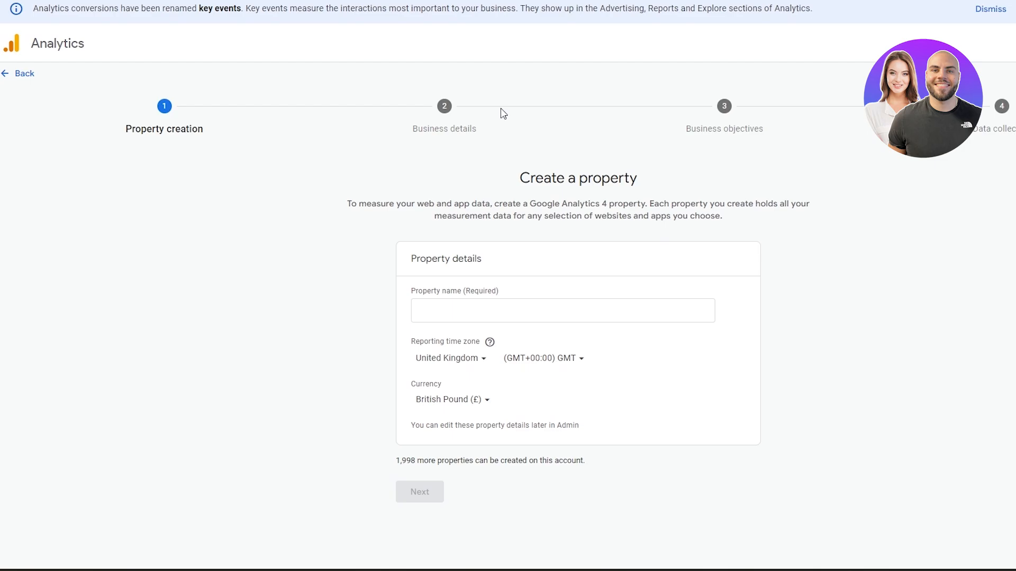
In Google Analytics, start a new property named HBO, set its currency to US Dollar, and continue.
click(31, 79)
click(615, 316)
click(478, 313)
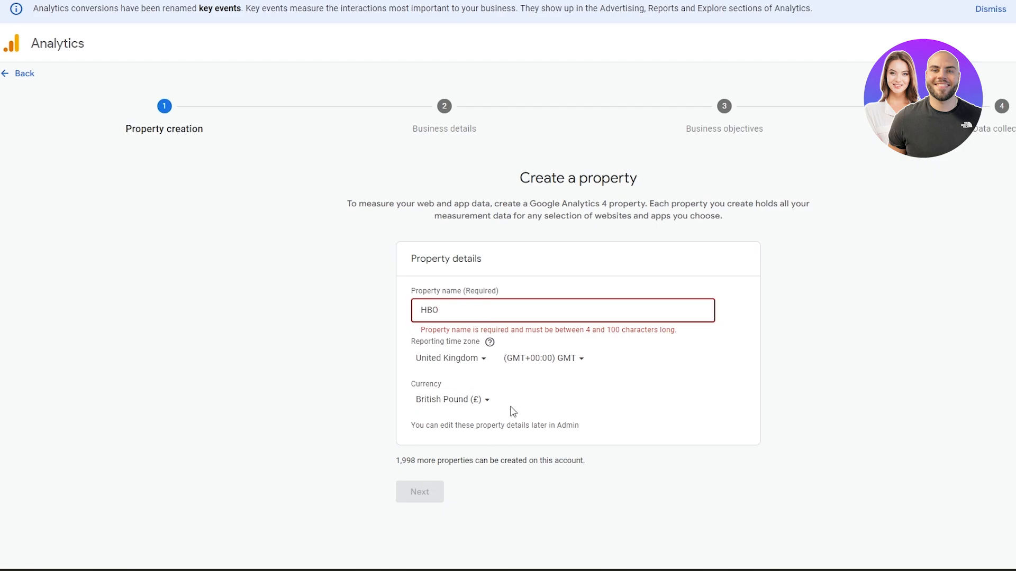
click(473, 406)
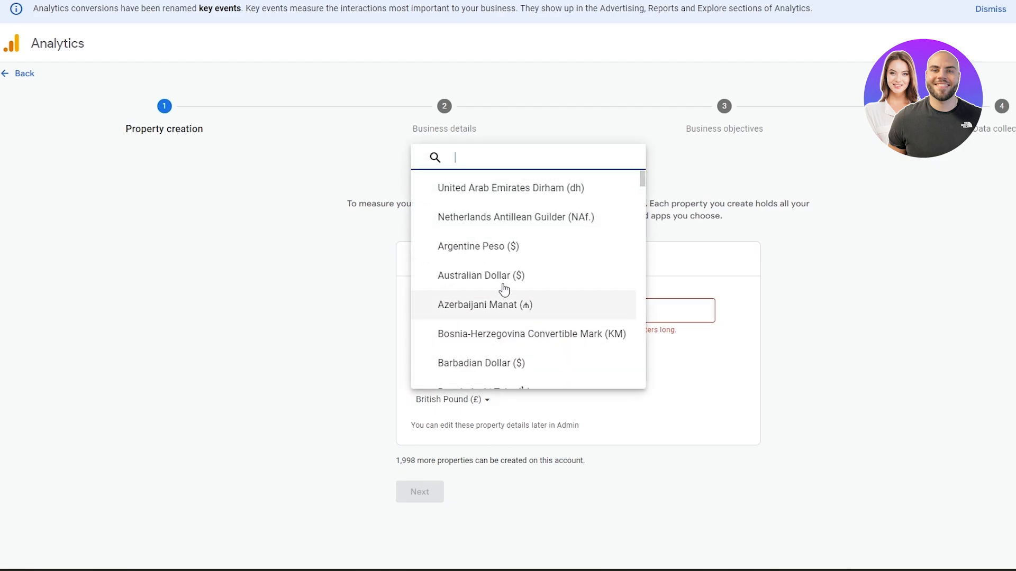
click(495, 388)
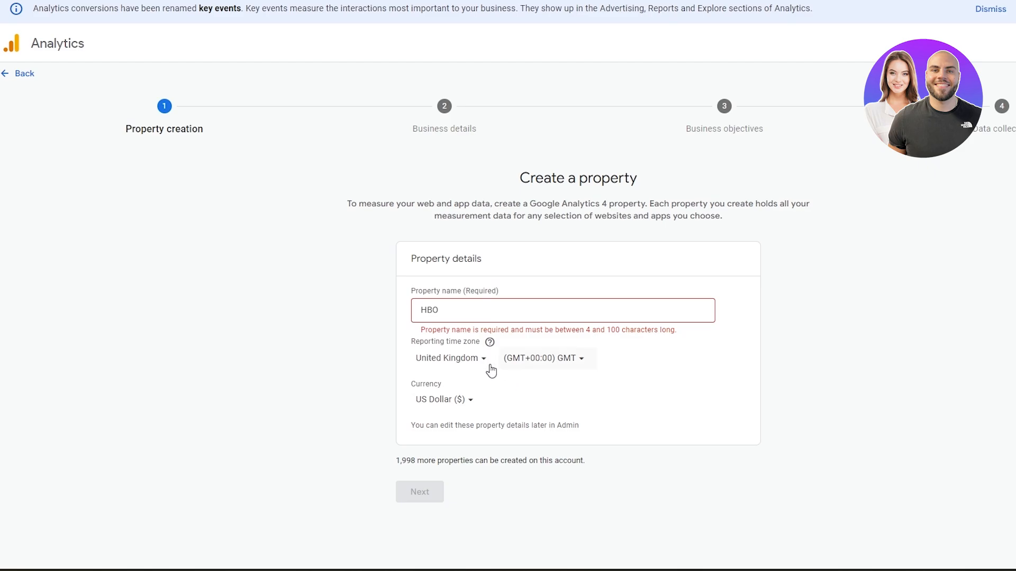
click(489, 365)
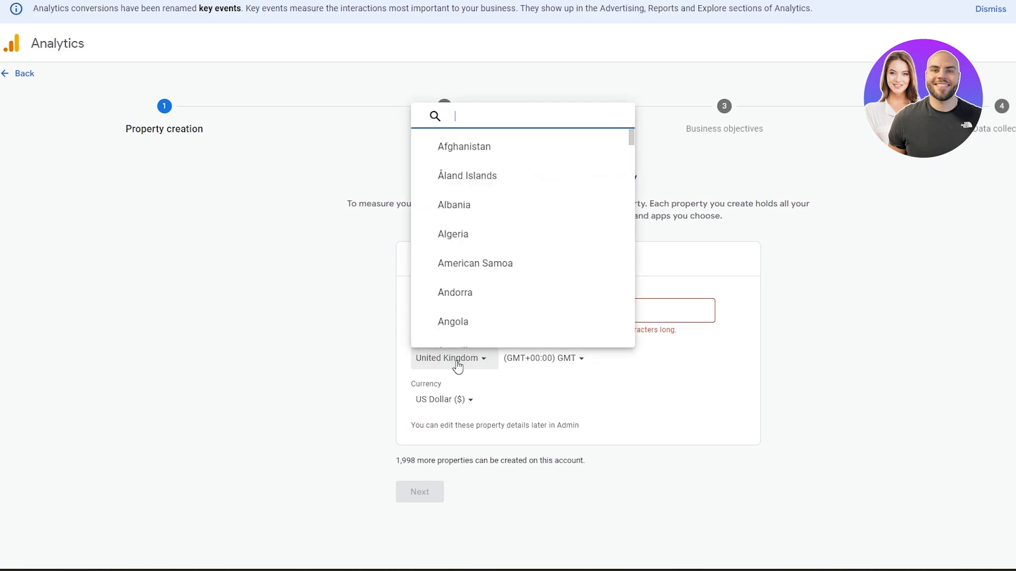
scroll(484, 302, down, 6)
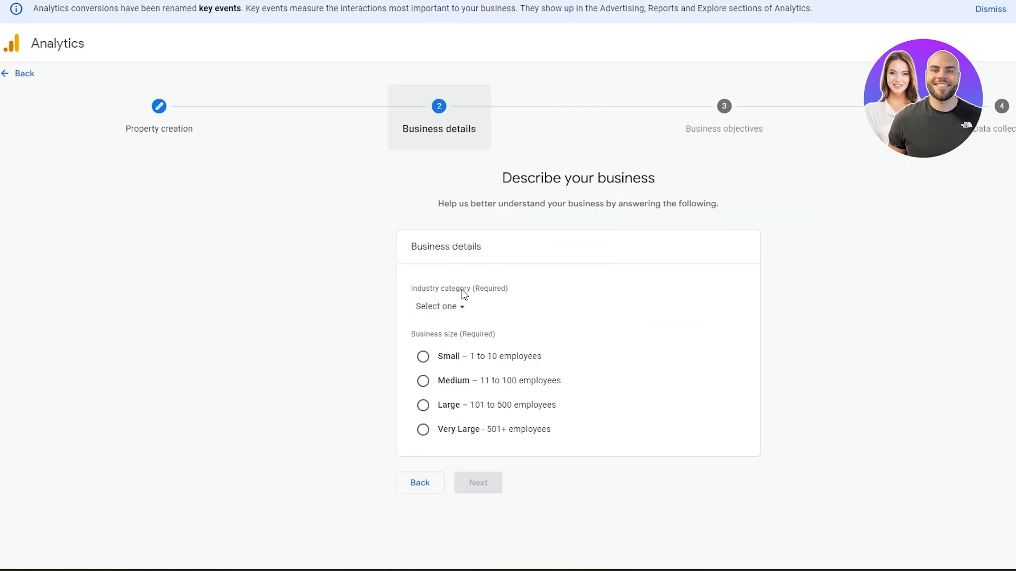
Describe the business as Food and drink with a Small size and continue.
click(468, 309)
scroll(476, 390, down, 9)
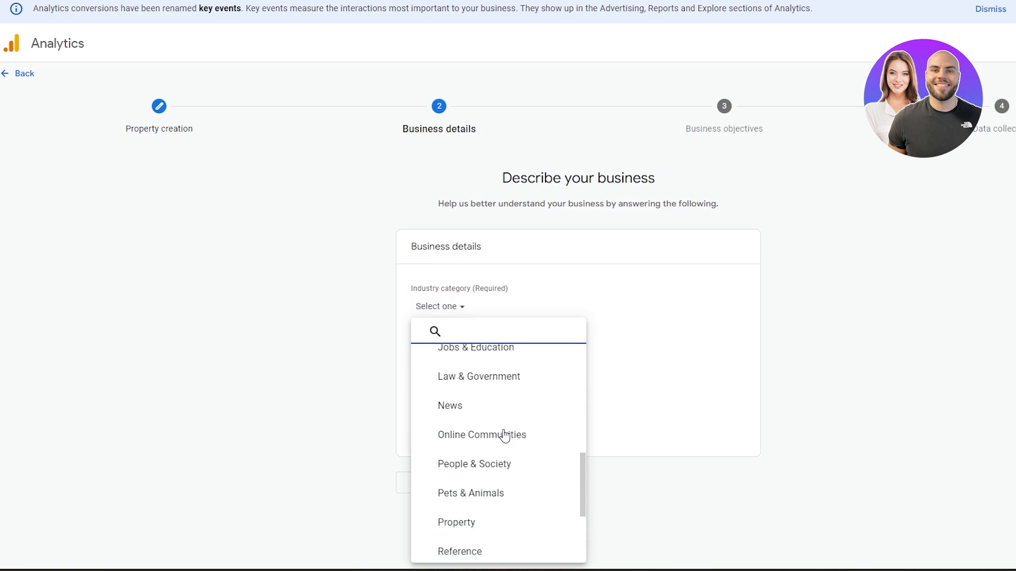
scroll(468, 416, down, 1)
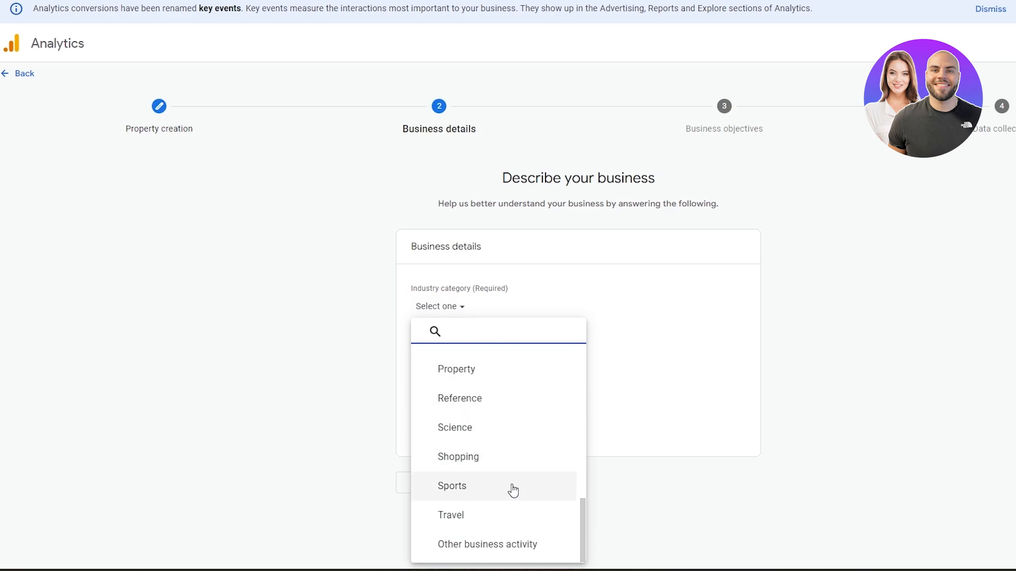
scroll(515, 489, up, 8)
click(508, 449)
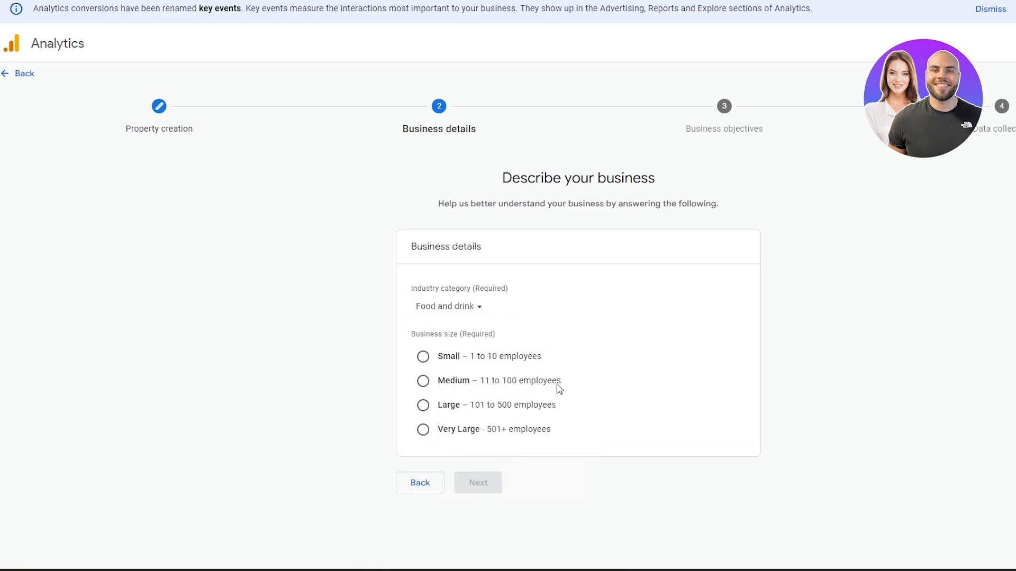
click(422, 379)
click(440, 358)
click(483, 483)
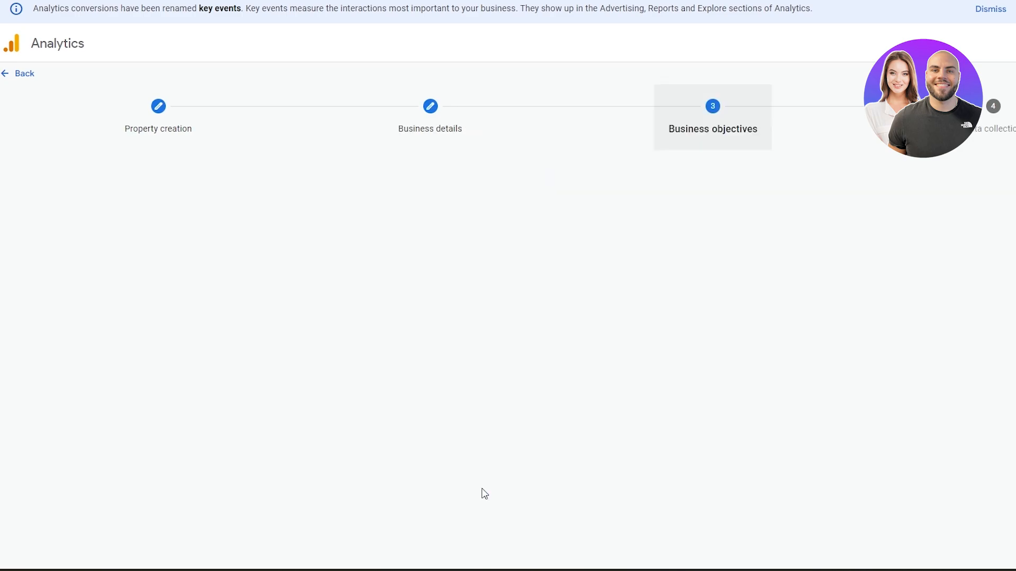
Create the property with Traffic as its business objective and start setting up a Web data stream.
scroll(383, 224, down, 1)
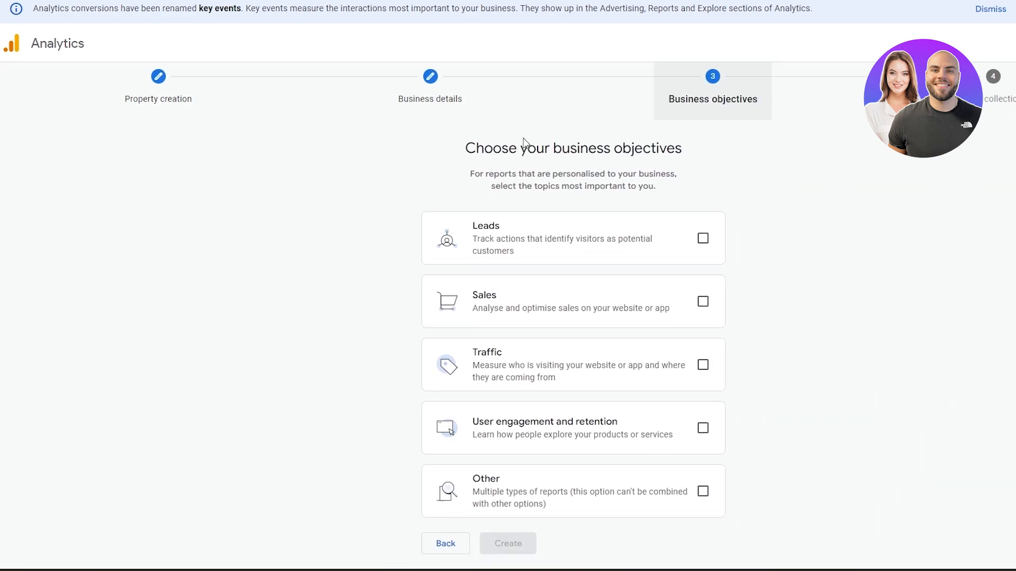
drag(452, 149, 687, 175)
click(796, 196)
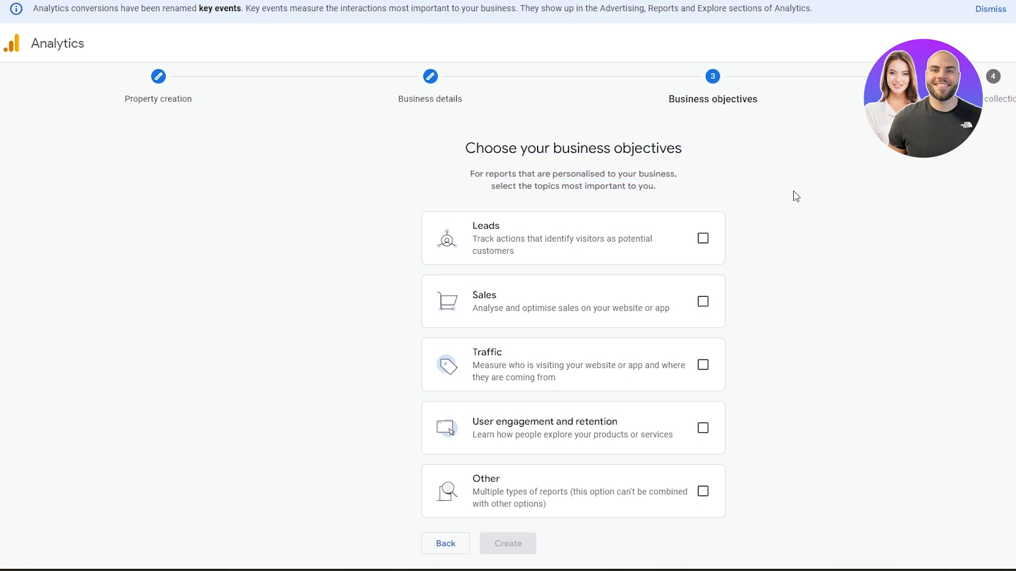
click(702, 364)
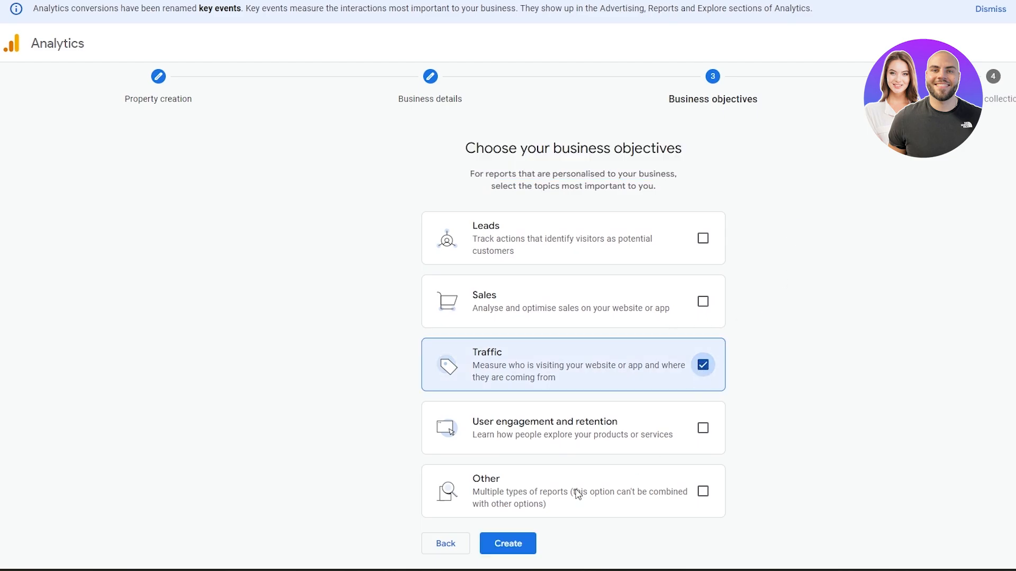
click(524, 549)
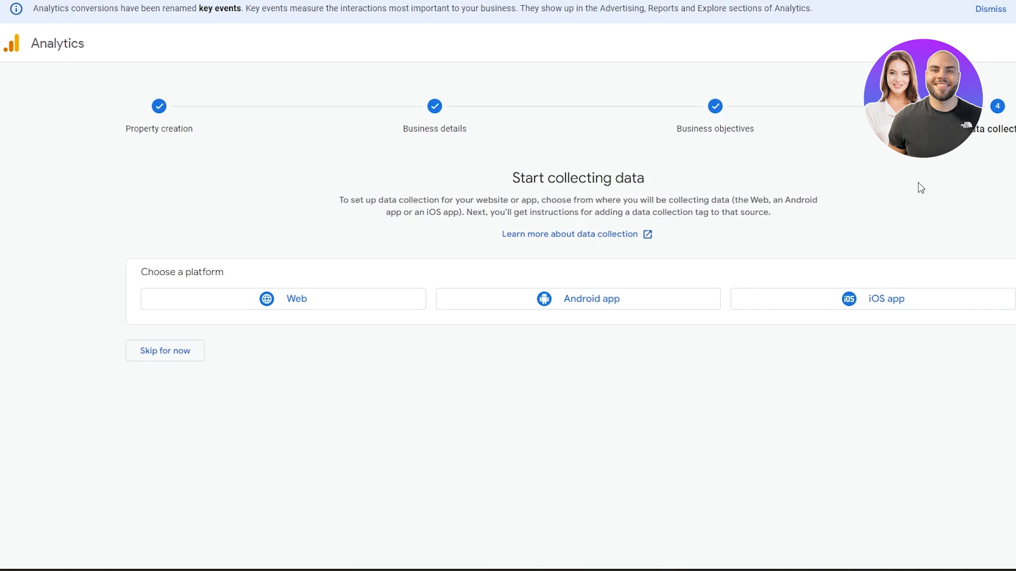
click(250, 300)
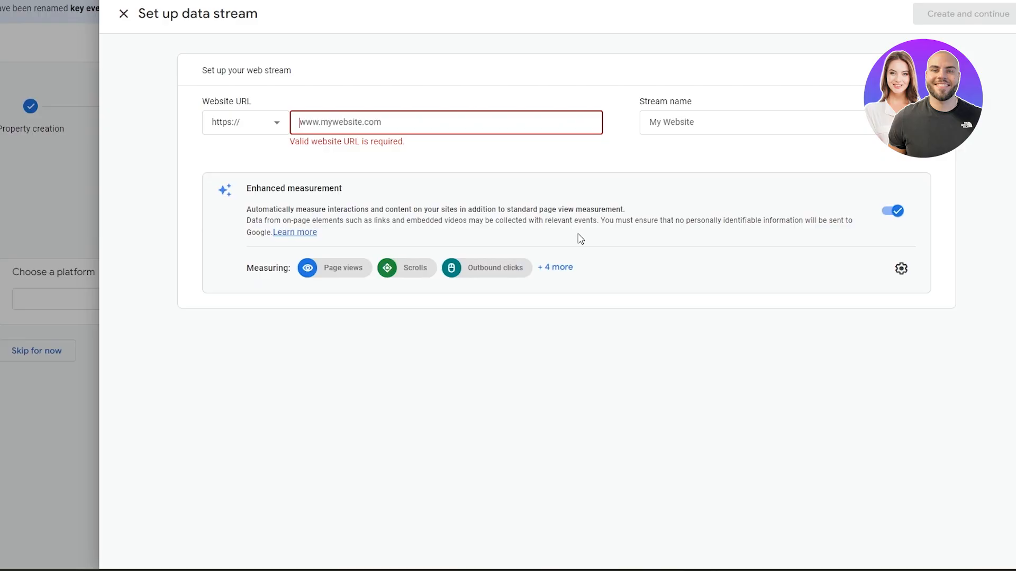
Enter dev-houseofburgers.pantheonsite.io/ as the web stream's website URL.
text(https://dev-houseofburgers.pantheonsite.io/)
drag(335, 122, 231, 127)
key(BackSpace)
click(705, 124)
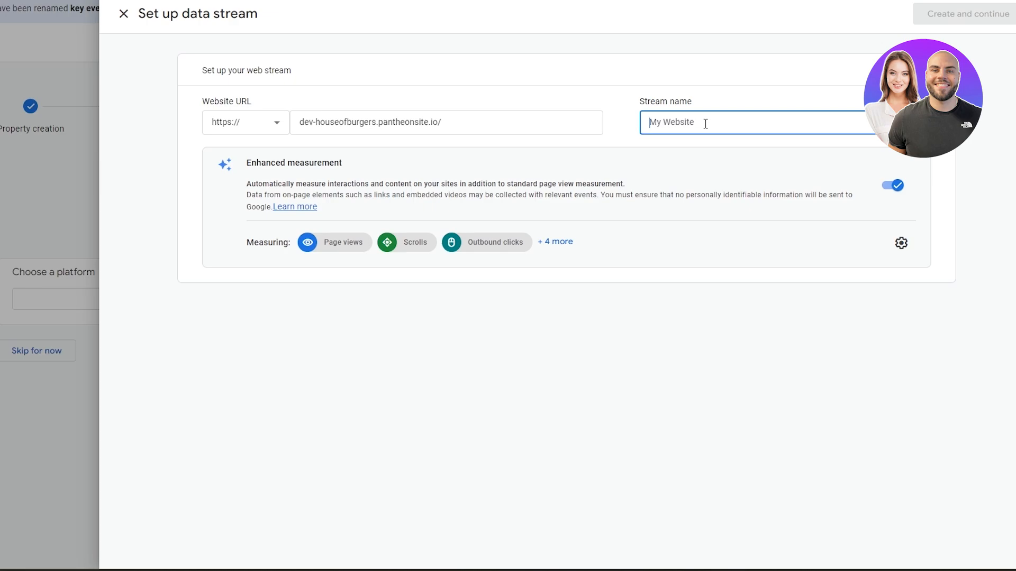
Name the data stream HOB.
drag(638, 101, 712, 99)
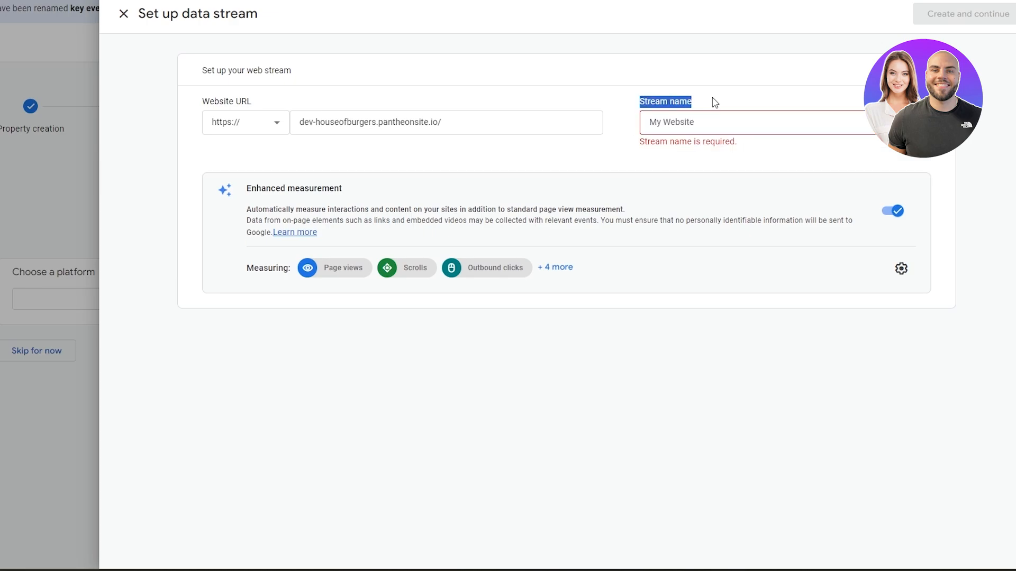
click(673, 121)
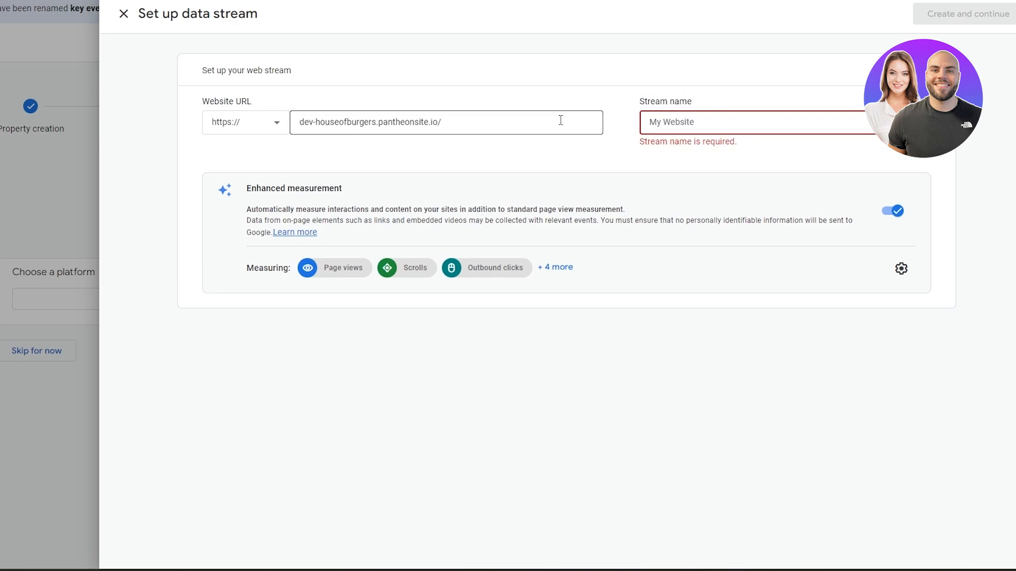
text(HOB)
click(787, 78)
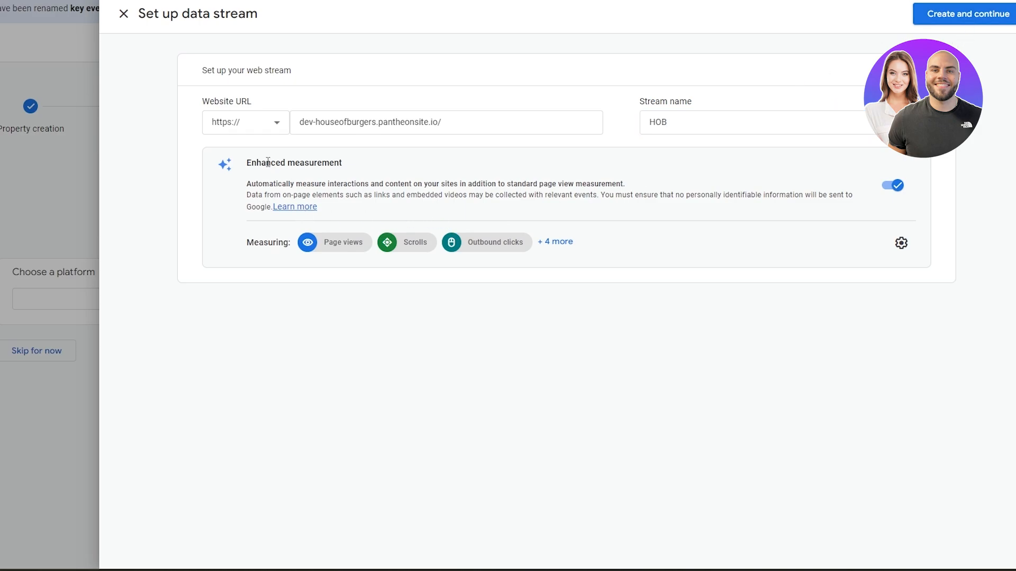
Create the web data stream with enhanced measurement left on.
drag(268, 163, 343, 164)
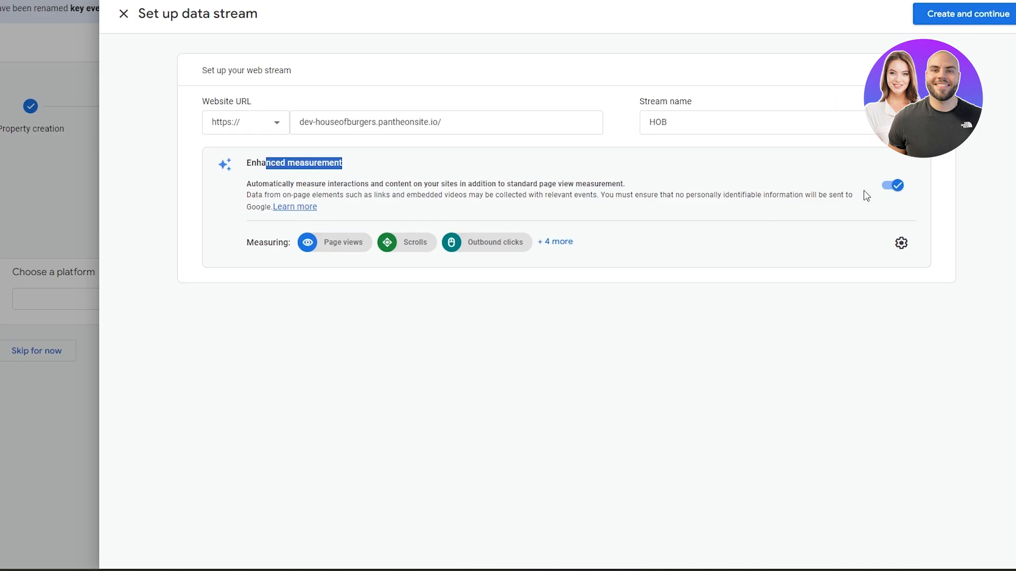
click(788, 302)
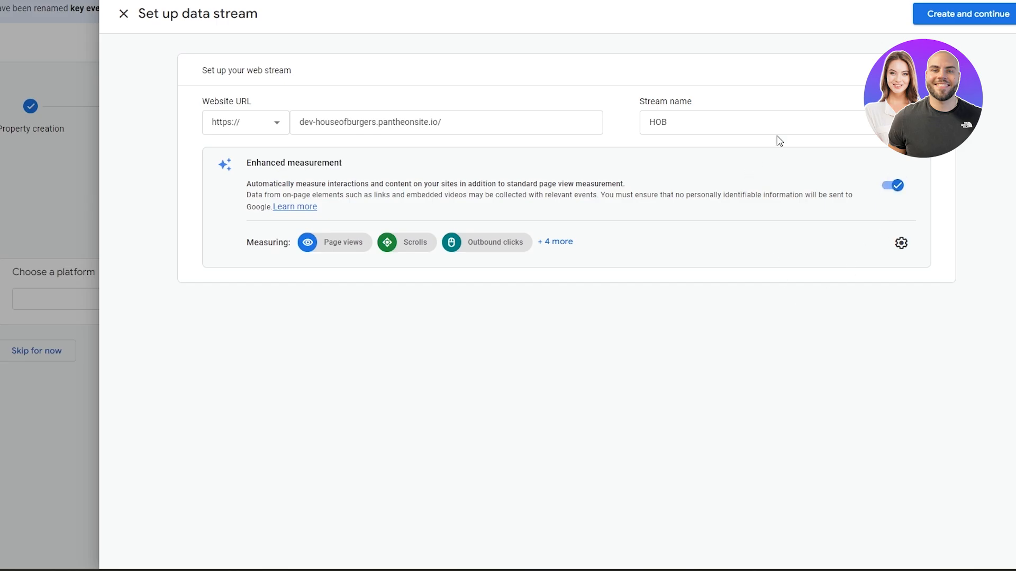
click(959, 15)
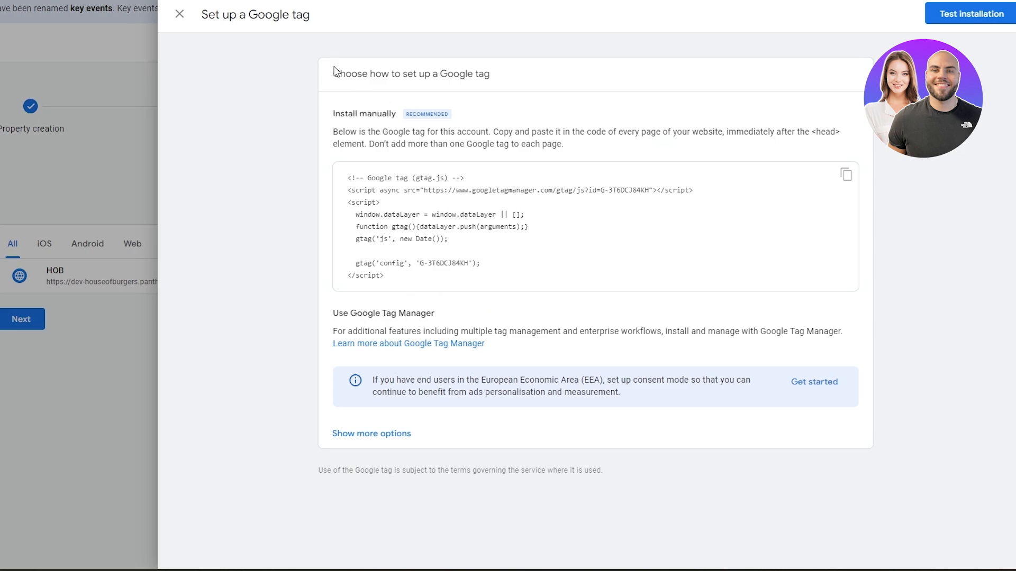
Copy the Google tag code from the manual installation instructions.
drag(342, 80, 411, 198)
click(373, 198)
drag(337, 137, 534, 142)
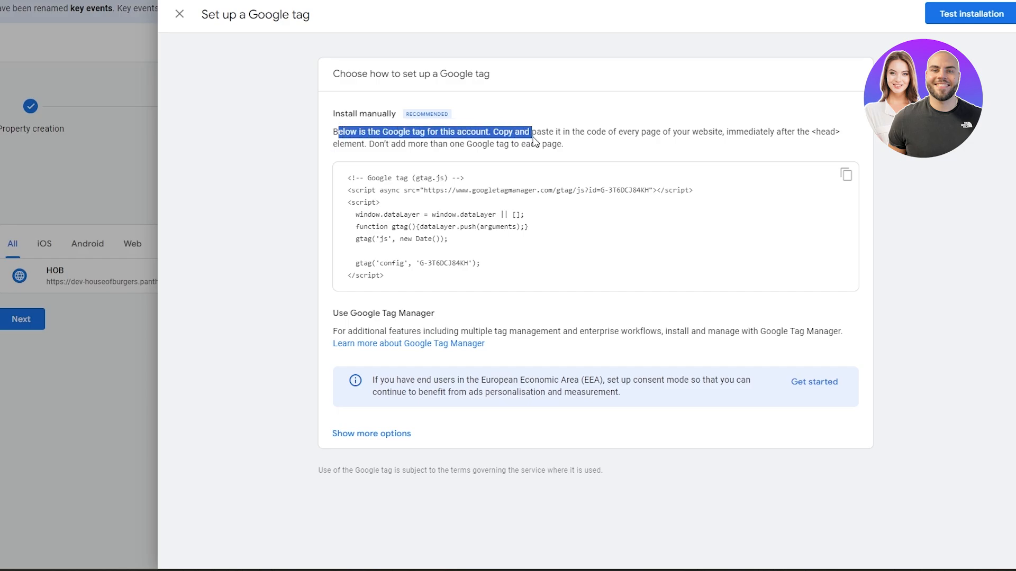
click(845, 175)
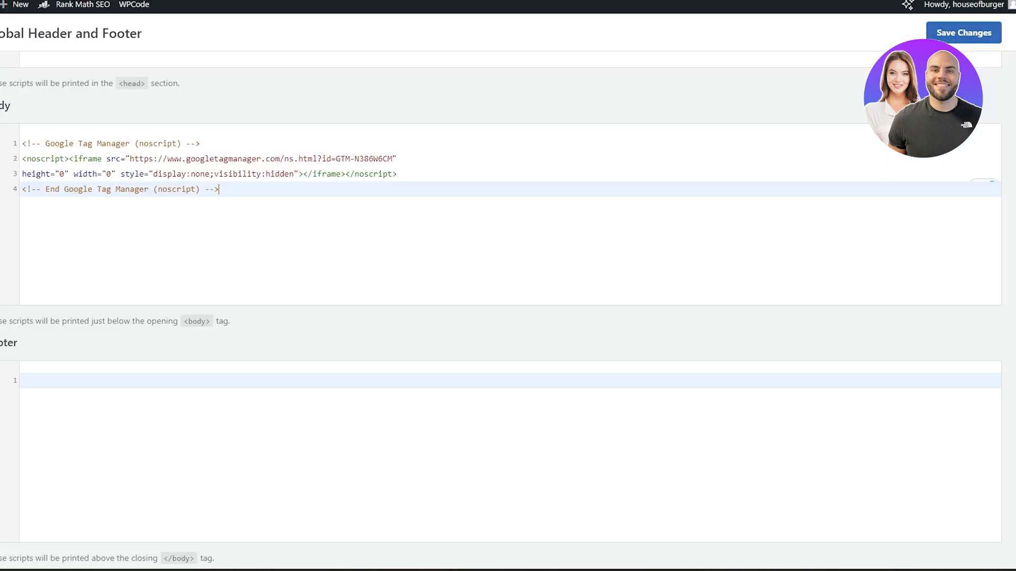
Review the Google Tag Manager code in the WPCode Global Header and Footer settings.
scroll(318, 249, up, 1)
scroll(51, 355, up, 5)
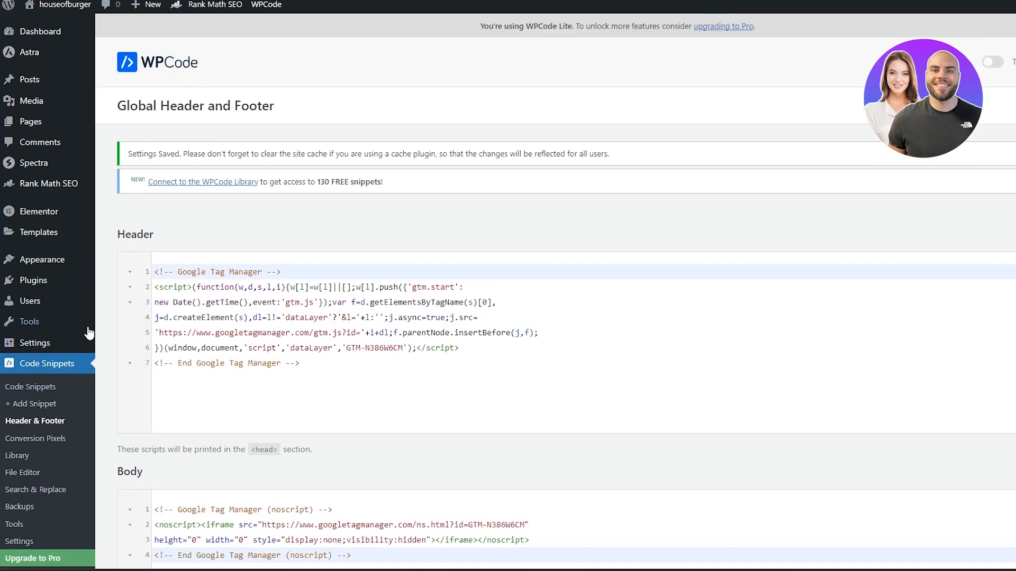
scroll(85, 370, down, 4)
scroll(47, 476, up, 2)
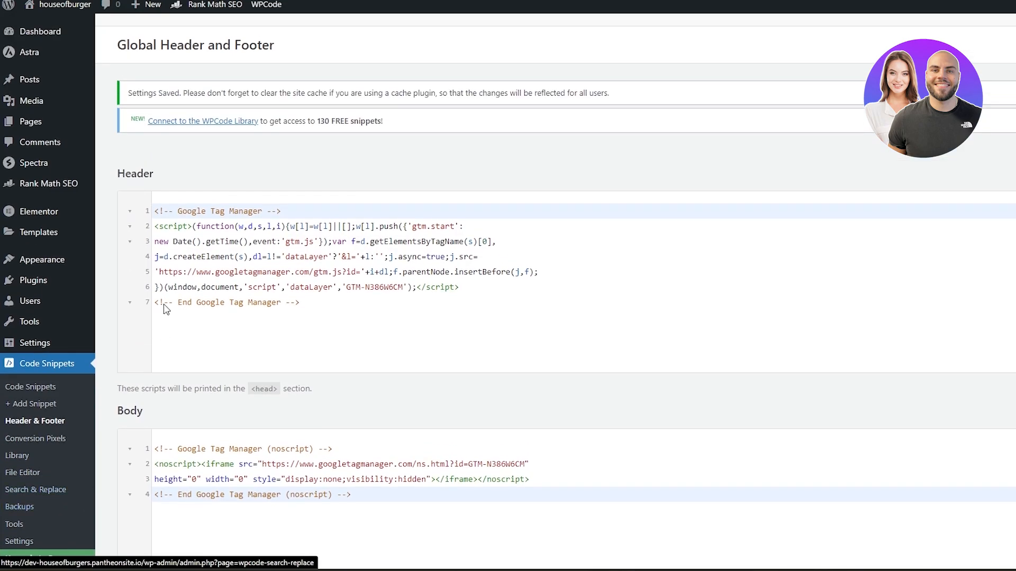
scroll(21, 249, down, 5)
mouse_move(35, 230)
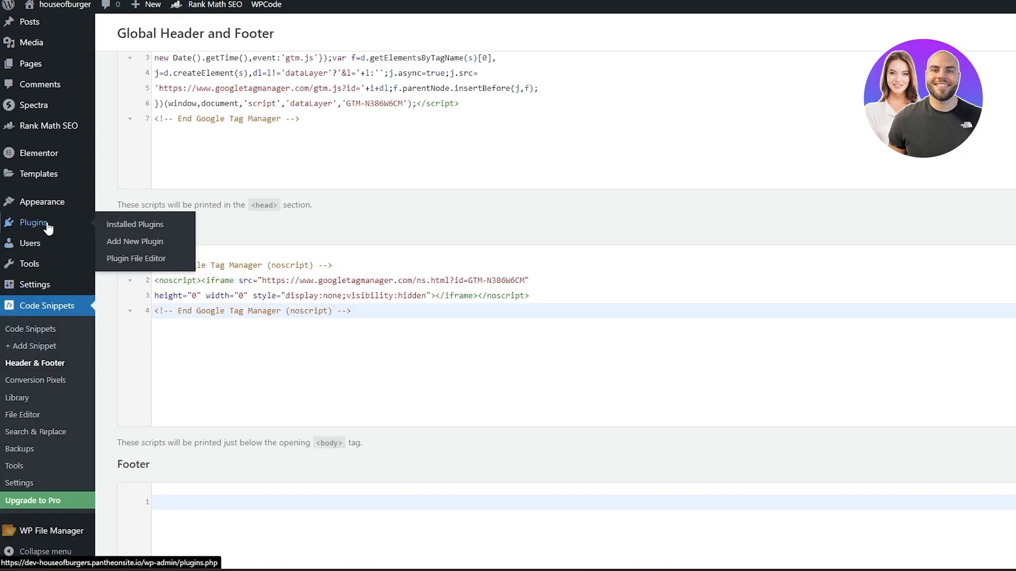
scroll(201, 216, up, 5)
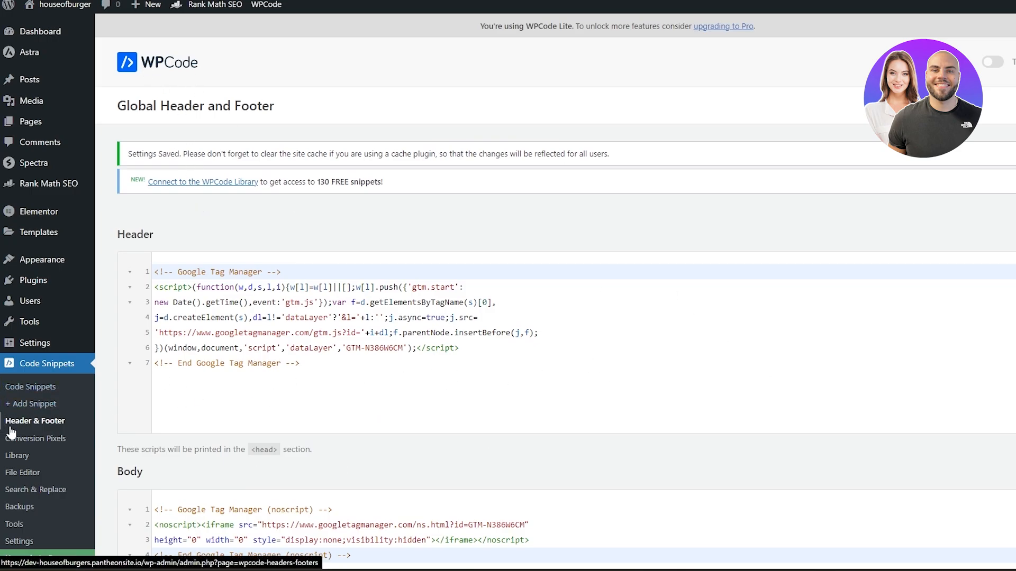
click(58, 423)
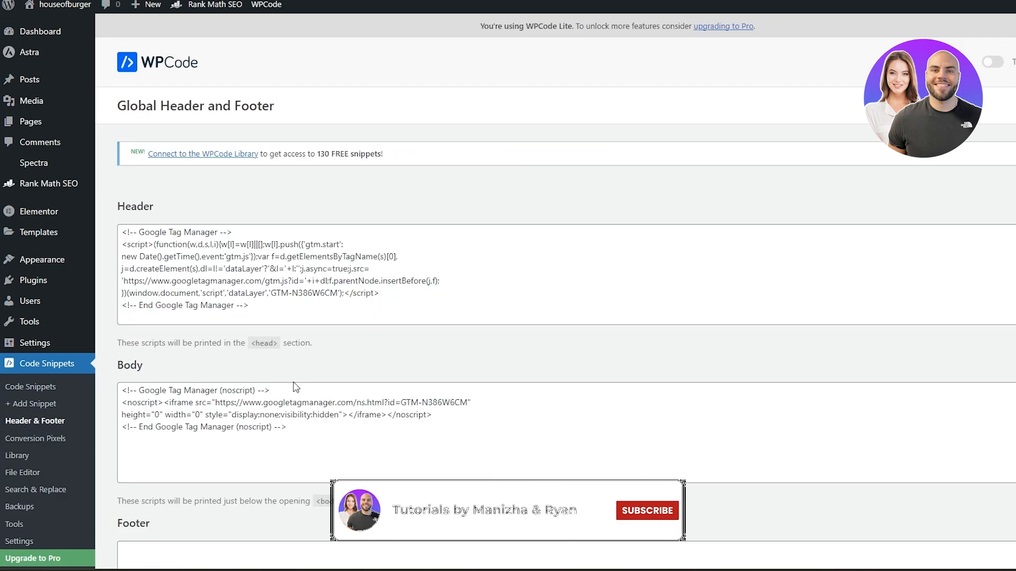
scroll(338, 155, down, 1)
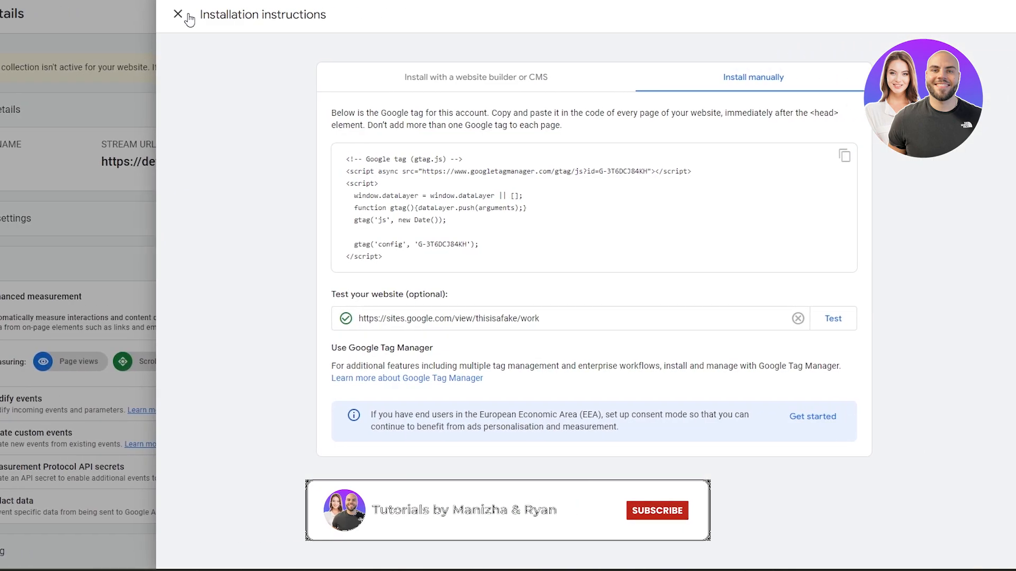
Change the web stream's URL to sites.google.com/view/thisisafake/work and update the stream.
click(183, 15)
click(919, 109)
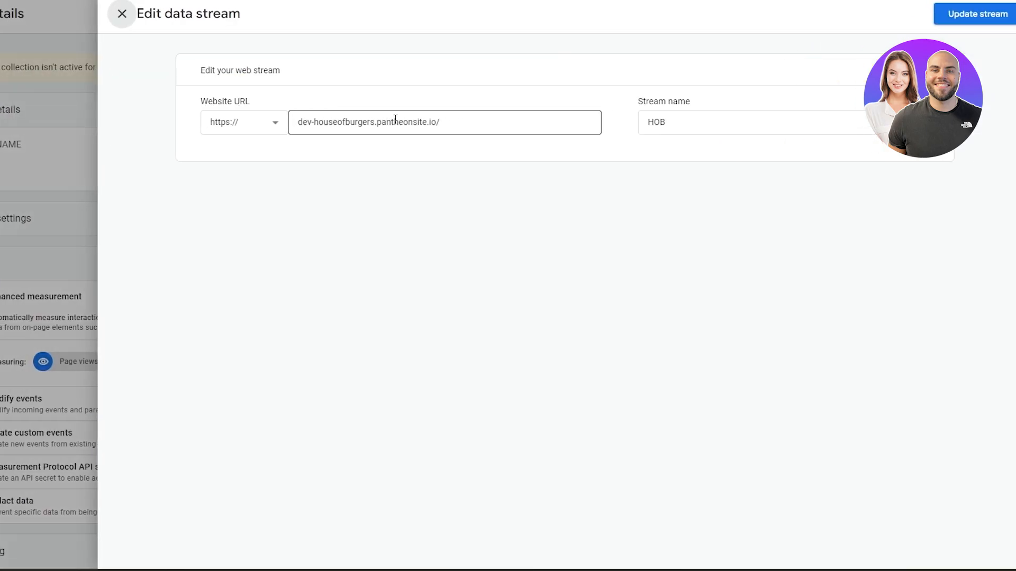
triple_click(421, 126)
key(ctrl+v)
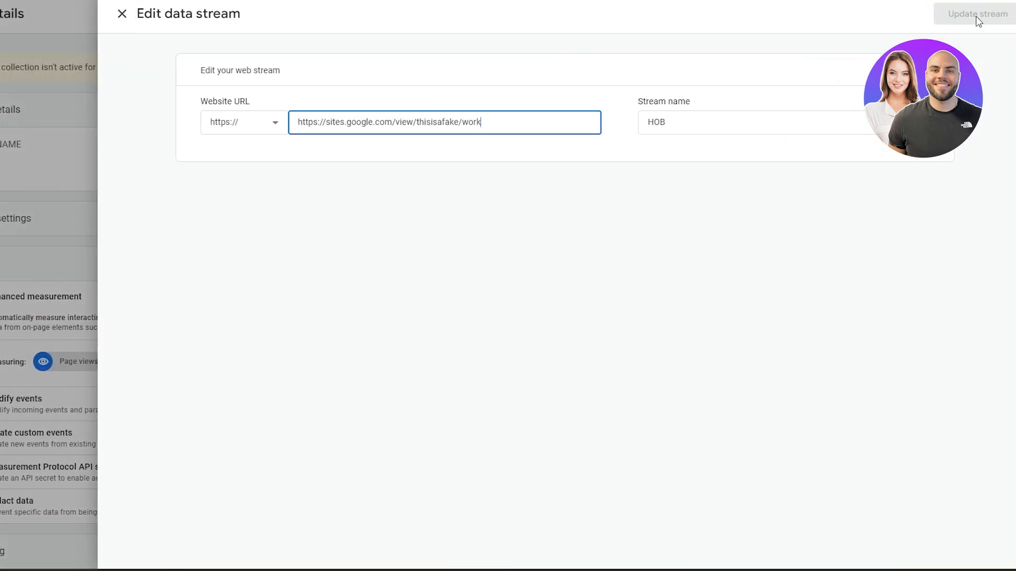
drag(297, 123, 326, 122)
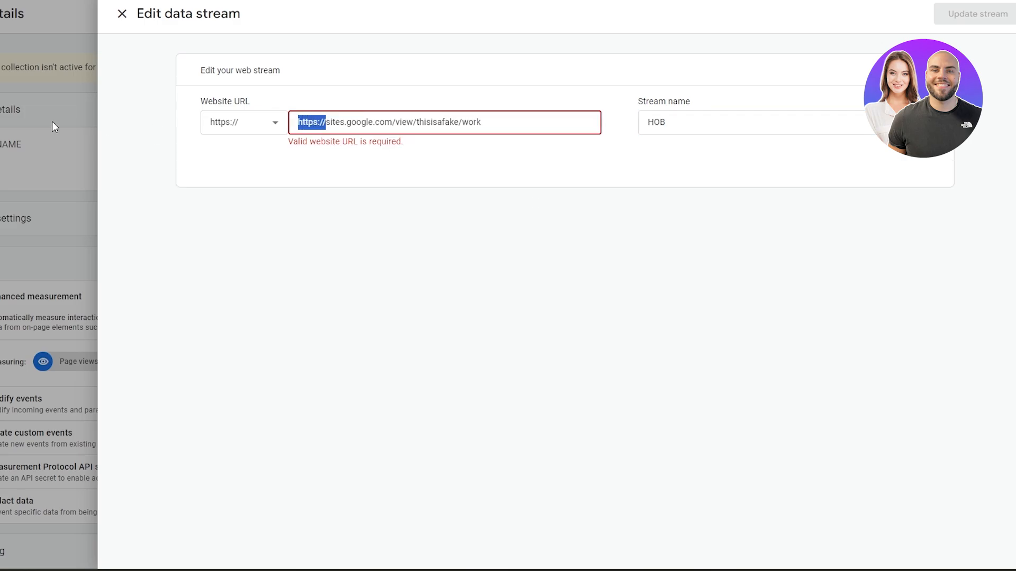
key(BackSpace)
click(963, 22)
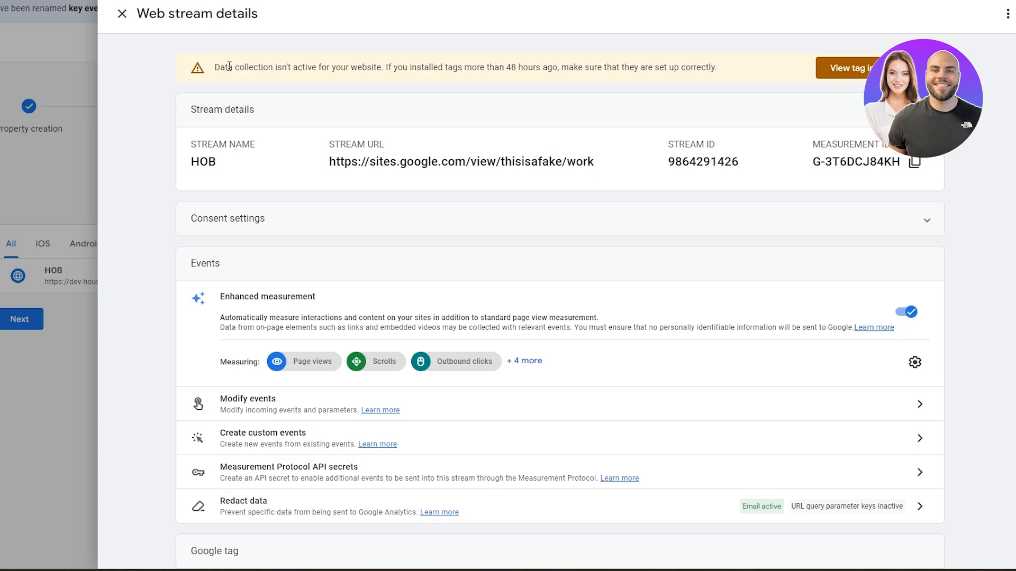
Open the stream's tag installation instructions on the Install manually option.
drag(229, 67, 536, 68)
drag(709, 67, 718, 68)
click(845, 68)
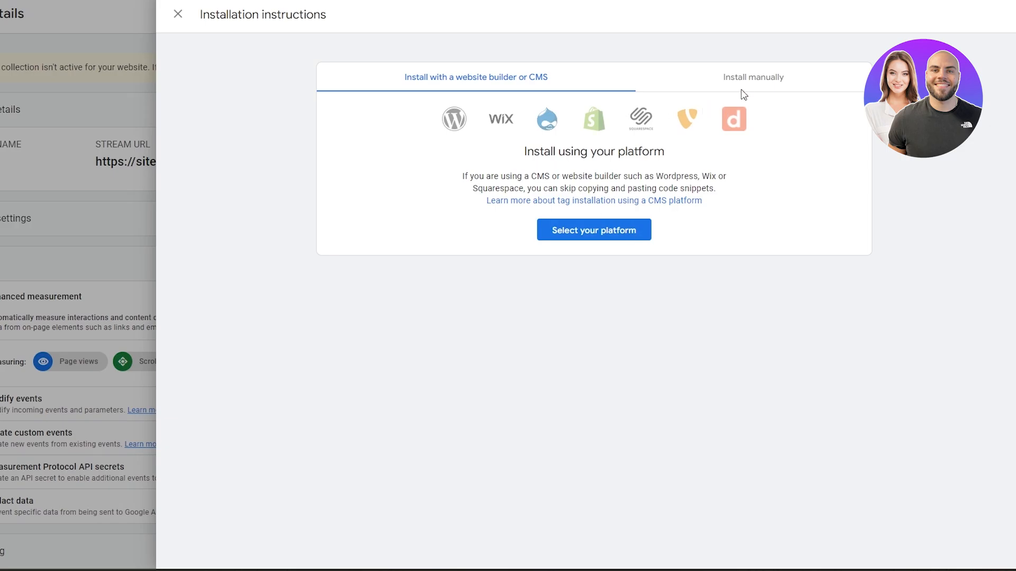
click(744, 87)
click(852, 319)
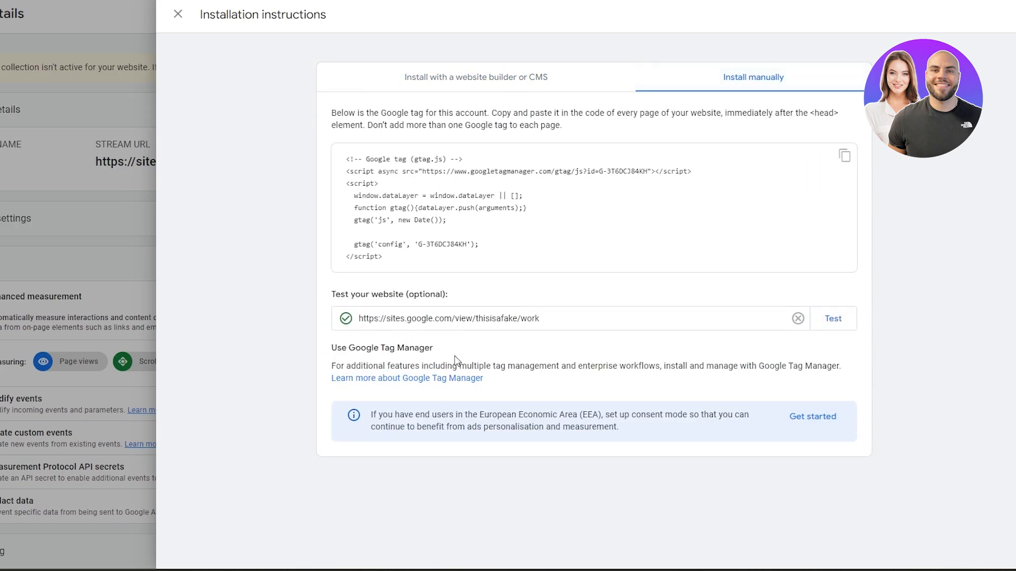
Open the consent mode setup and expand the consent signals test section.
click(812, 416)
click(770, 323)
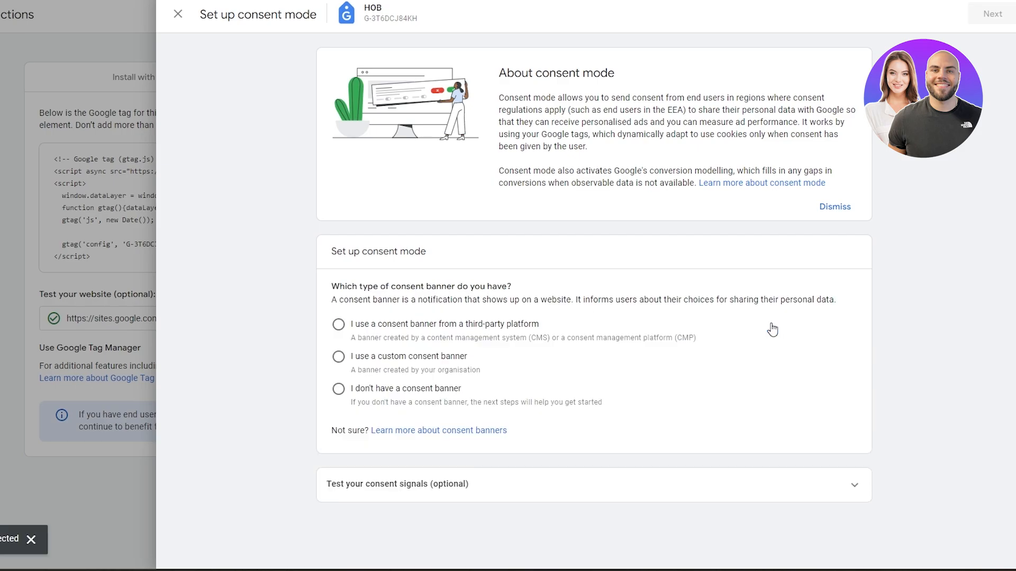
click(440, 479)
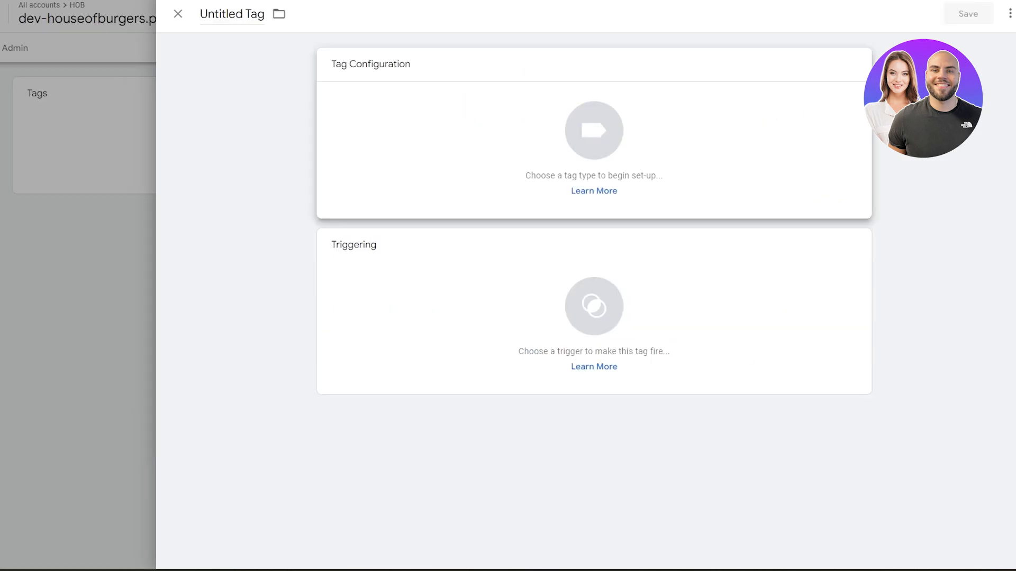
Switch to Tag Manager, dismiss the container's install dialog, and open its Tags section.
click(124, 112)
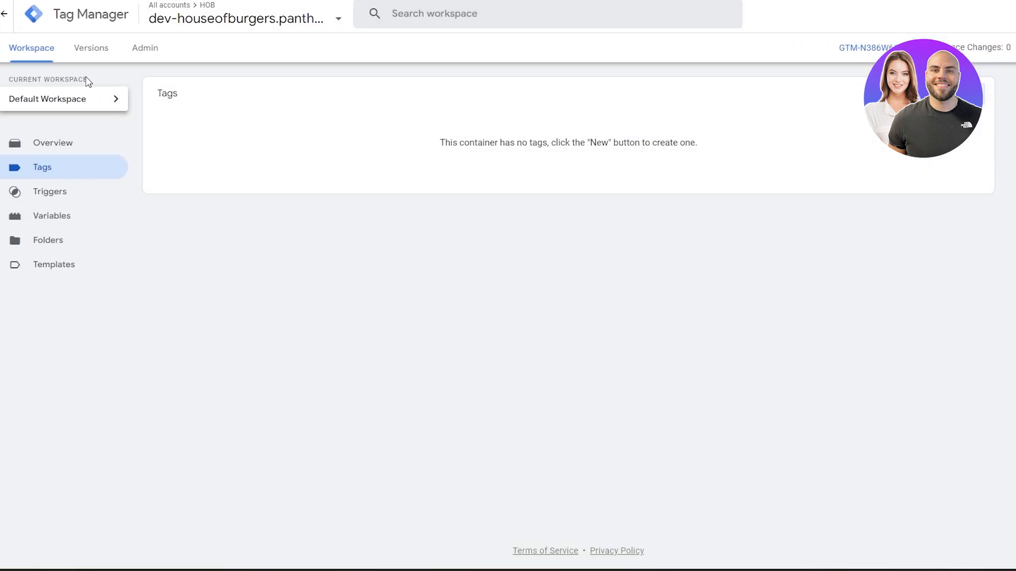
click(92, 145)
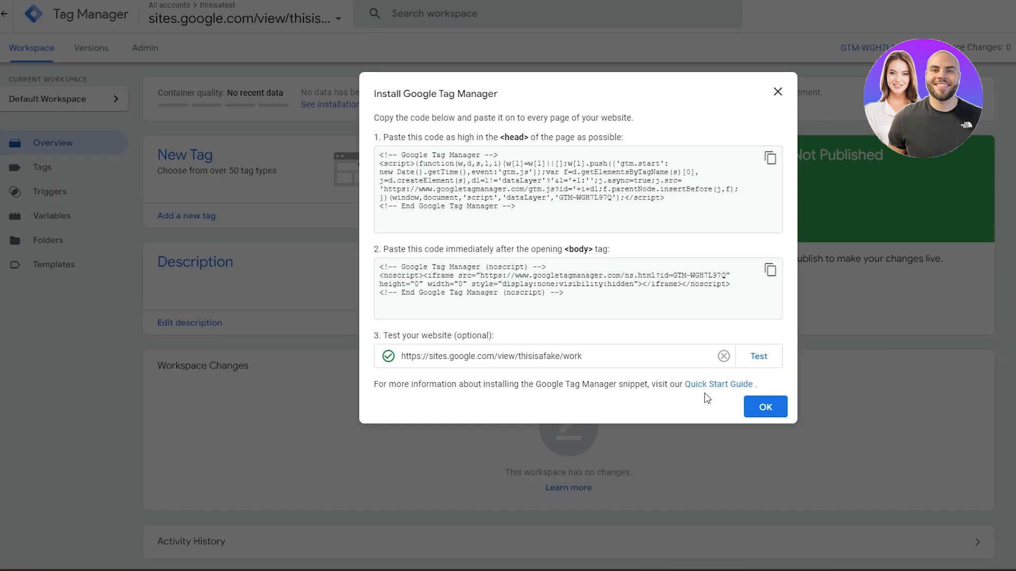
click(768, 408)
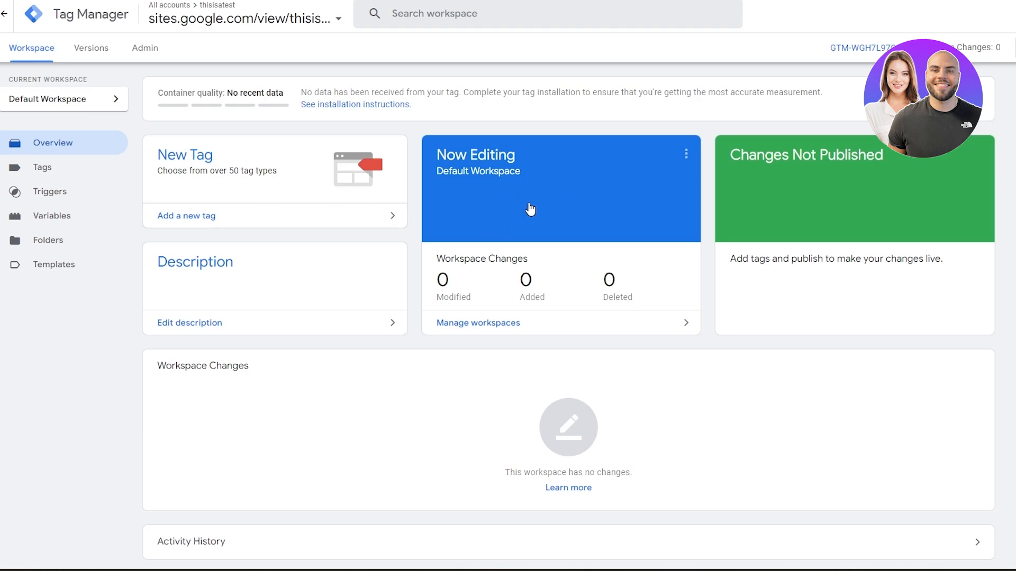
click(79, 169)
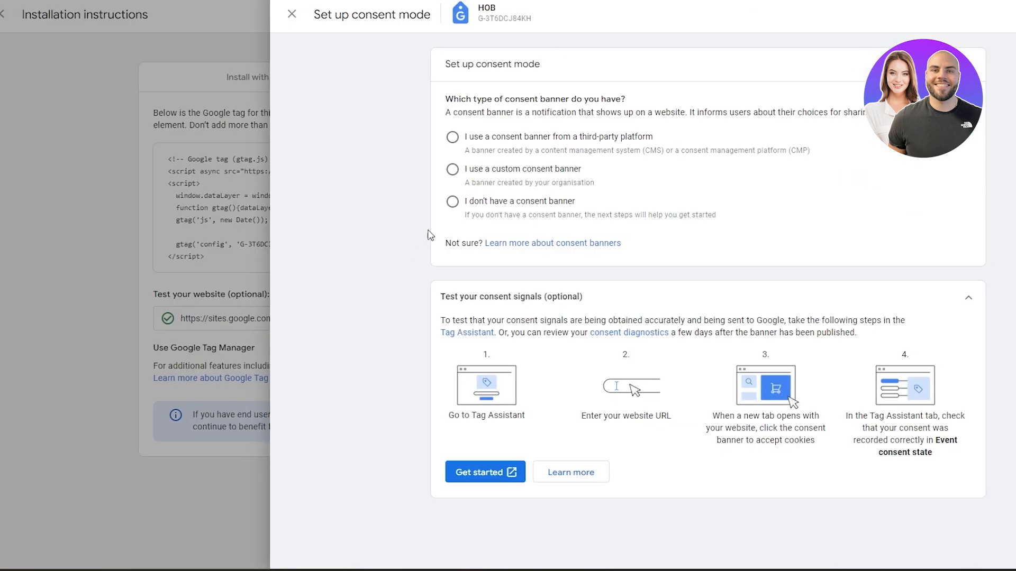
Close the consent mode and installation panels and copy the stream's measurement ID.
click(179, 14)
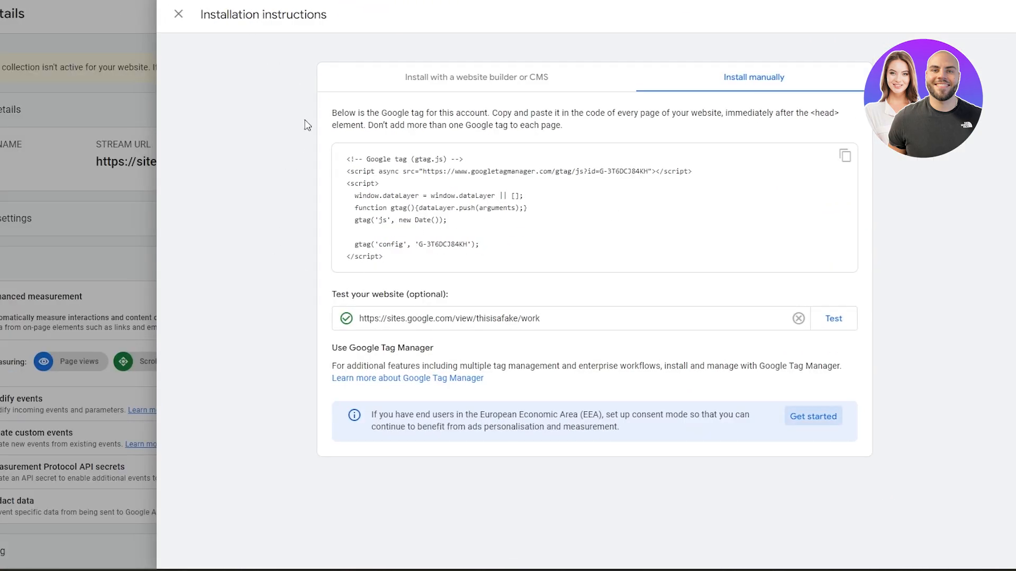
click(180, 15)
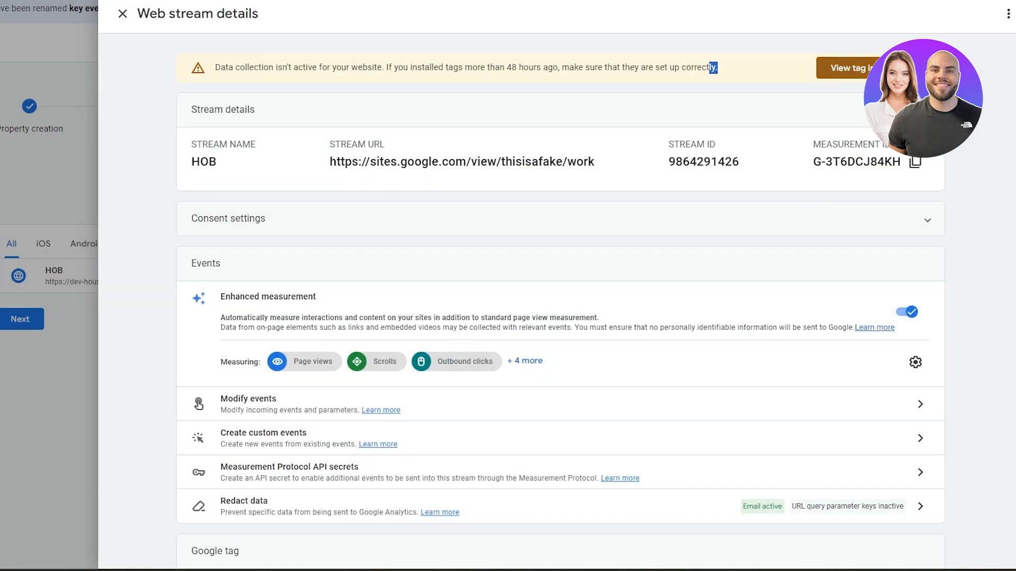
click(915, 162)
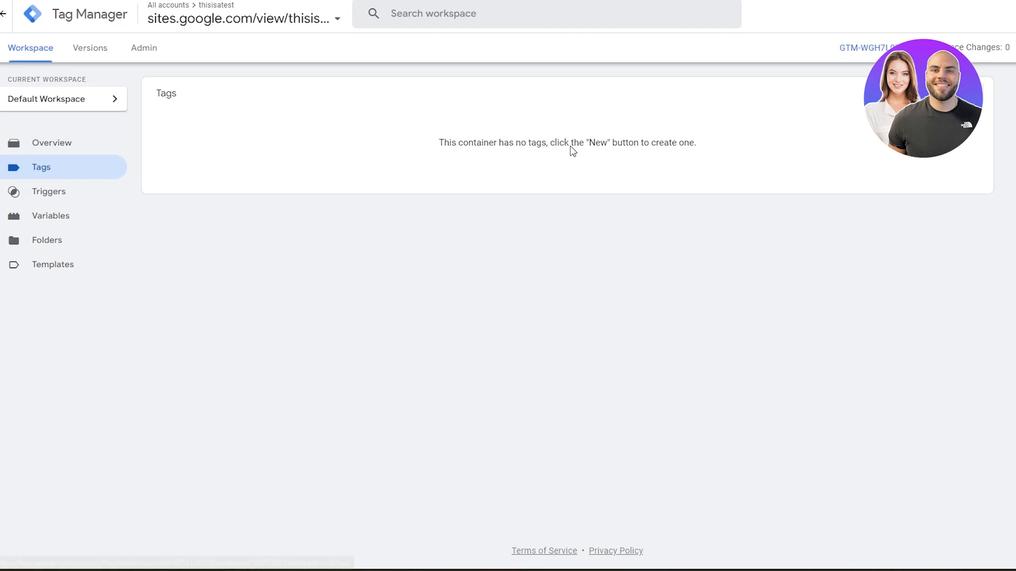
Start a new Tag Manager tag of type Google Analytics: GA4 Event.
click(966, 93)
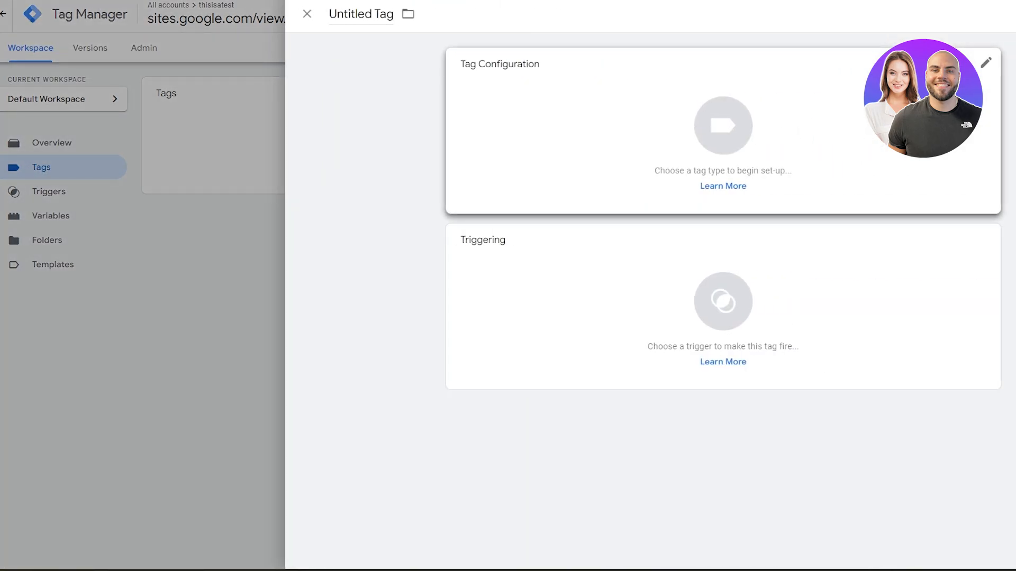
click(631, 102)
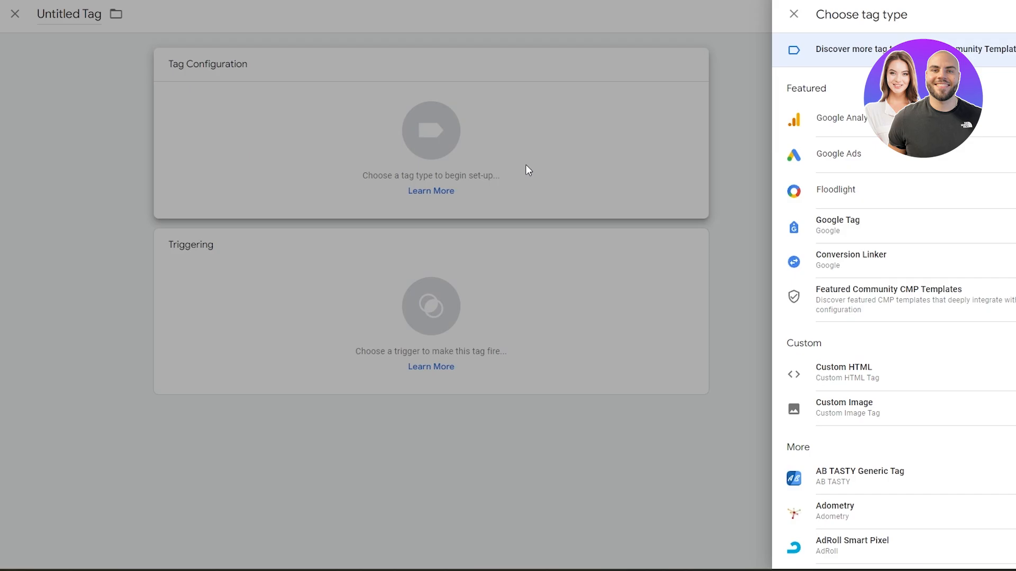
click(721, 133)
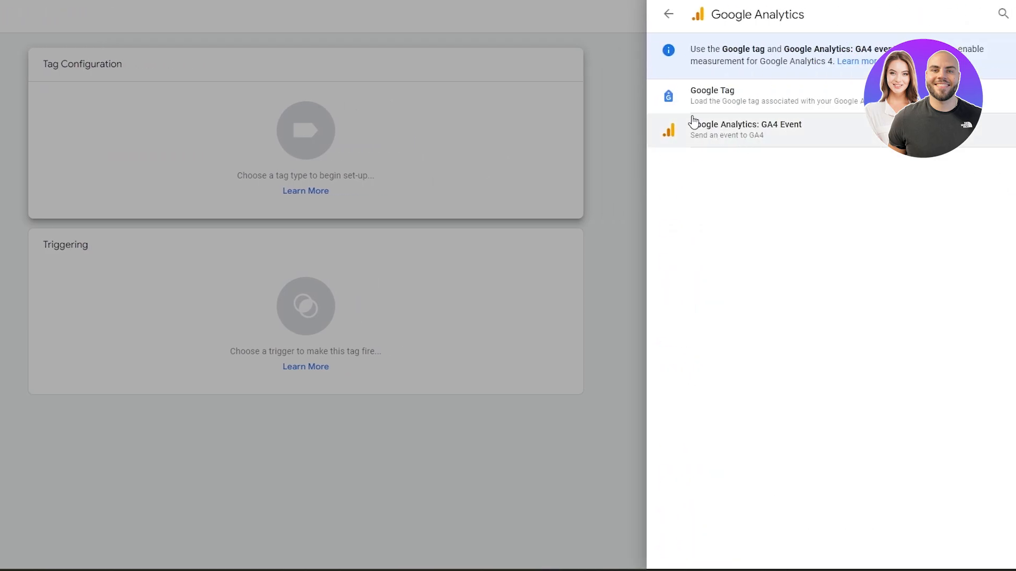
click(730, 130)
Paste measurement ID G-3T6DCJ84KH and switch to the suggested Google Tag configuration.
click(376, 199)
key(ctrl+v)
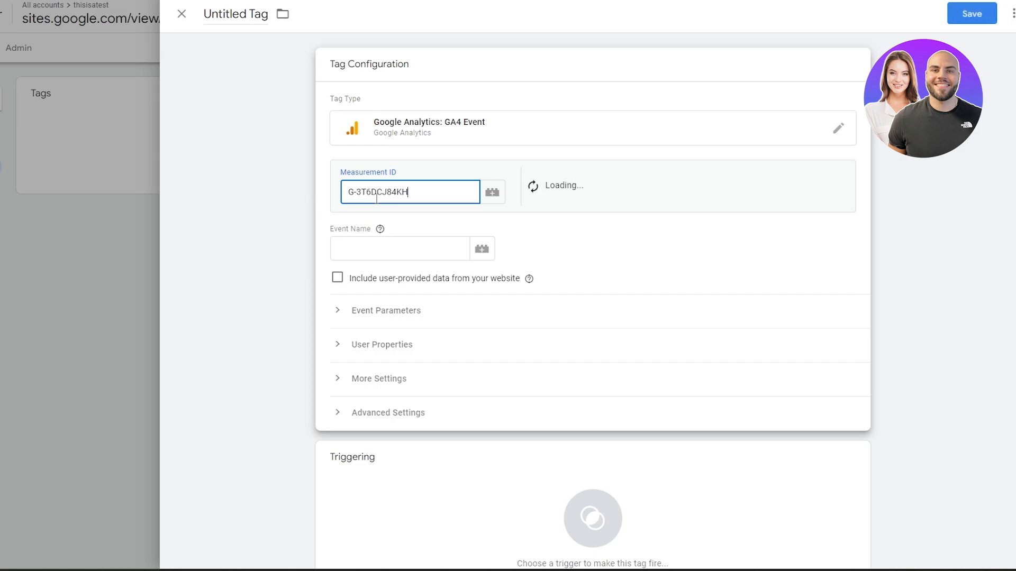
click(807, 190)
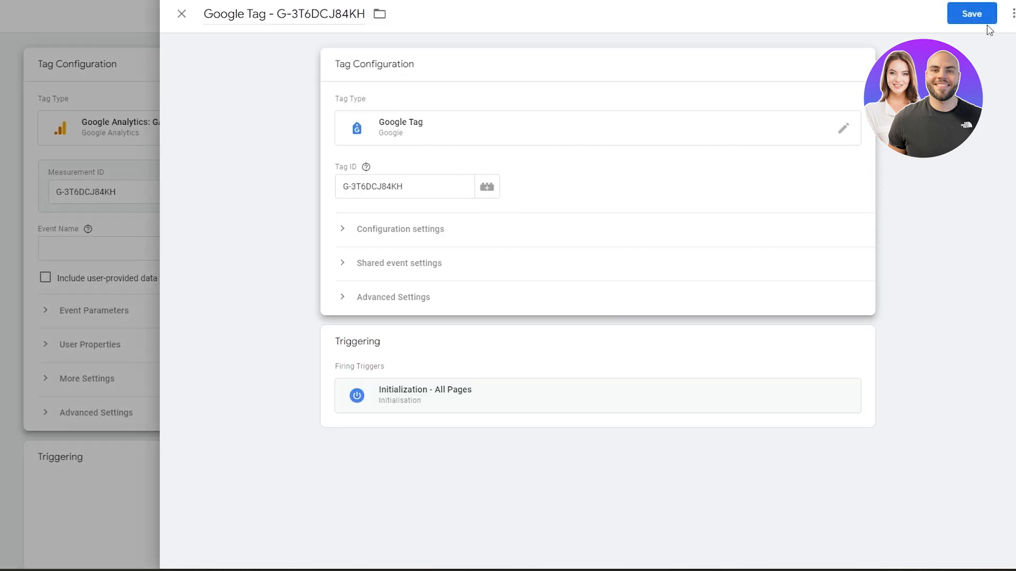
Save the Google Tag configuration and return to the GA4 Event tag.
click(984, 20)
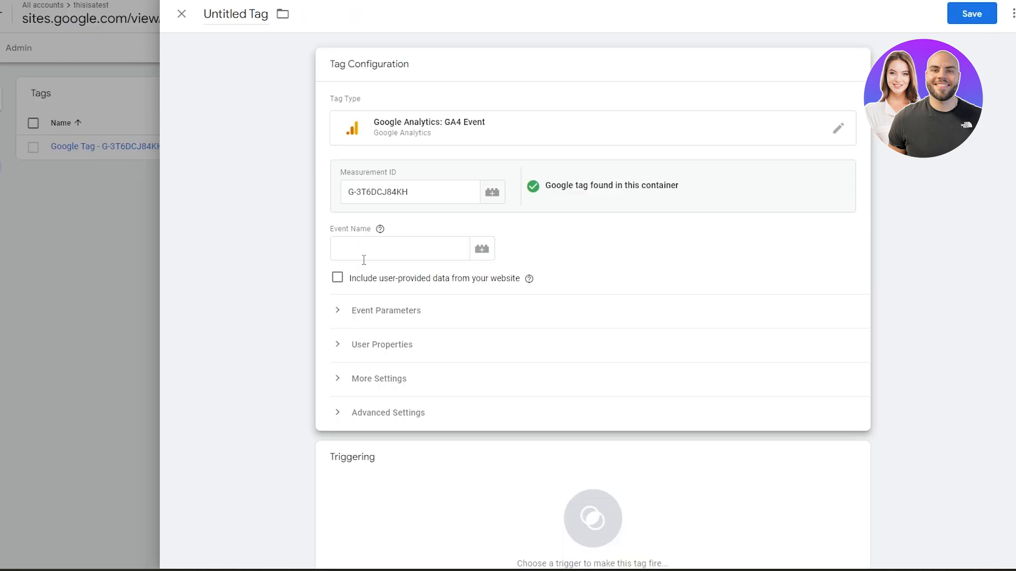
click(363, 256)
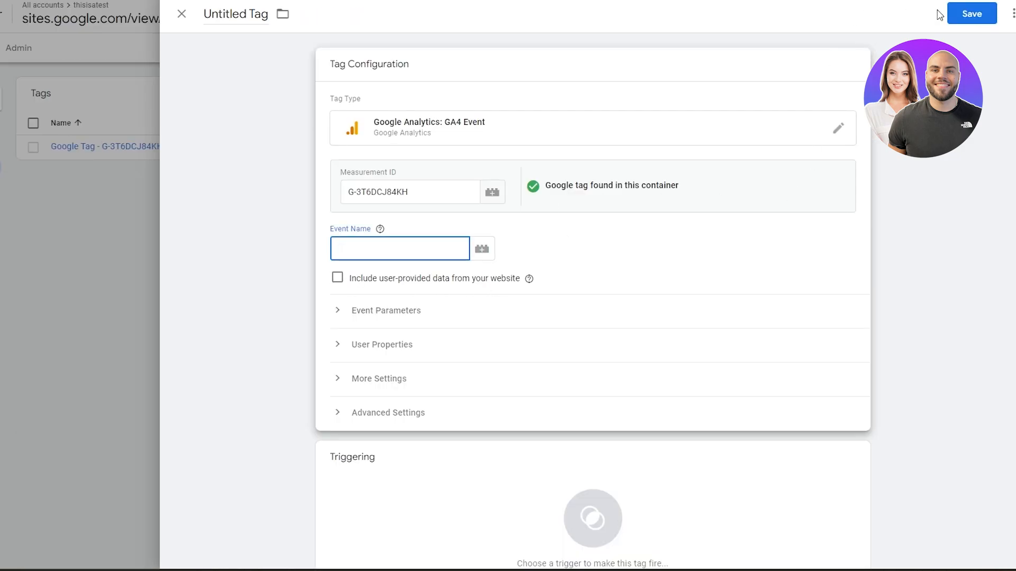
Add All Pages, Consent Initialization - All Pages and Initialization - All Pages as firing triggers for the GA4 Event tag.
click(952, 16)
click(516, 156)
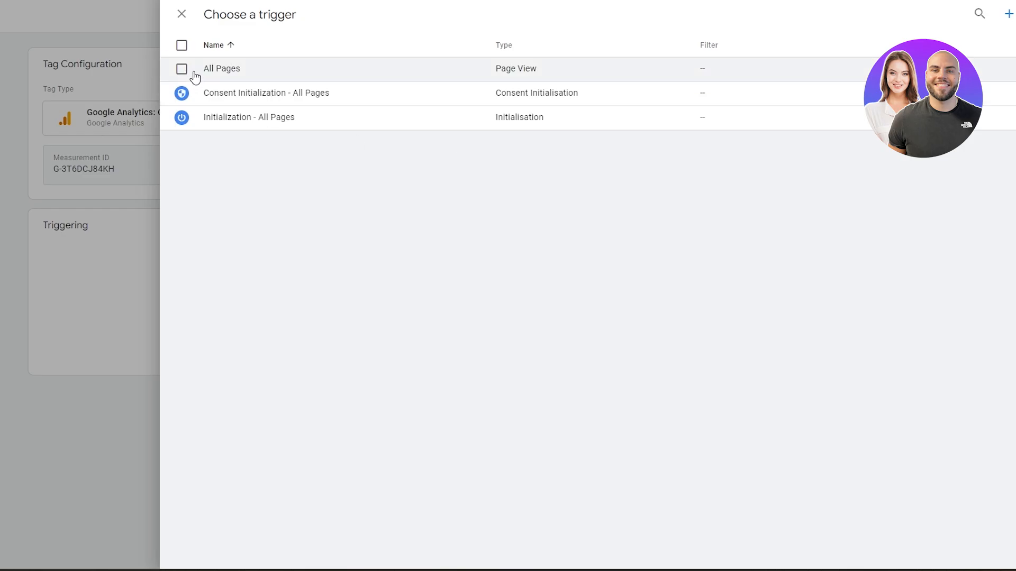
click(182, 69)
click(182, 94)
click(182, 116)
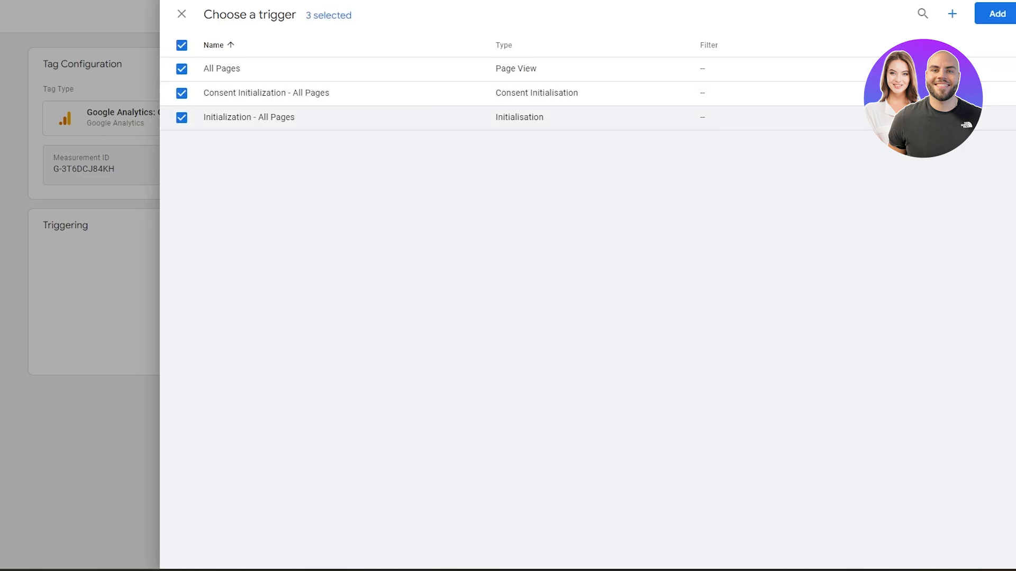
click(998, 13)
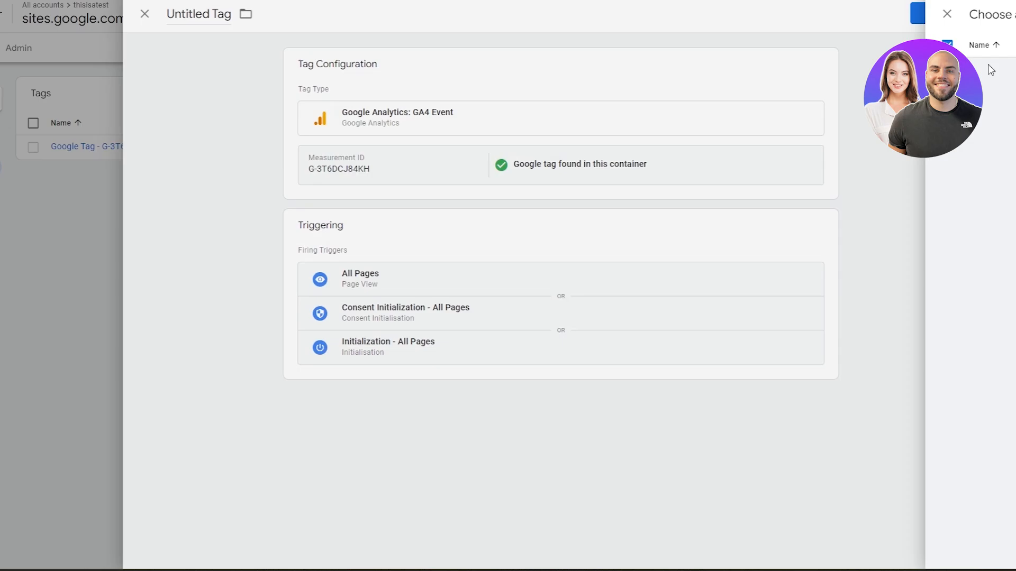
Name the tag Google Analytics GA4 Event, set its event name to Google Site, and save it.
click(976, 20)
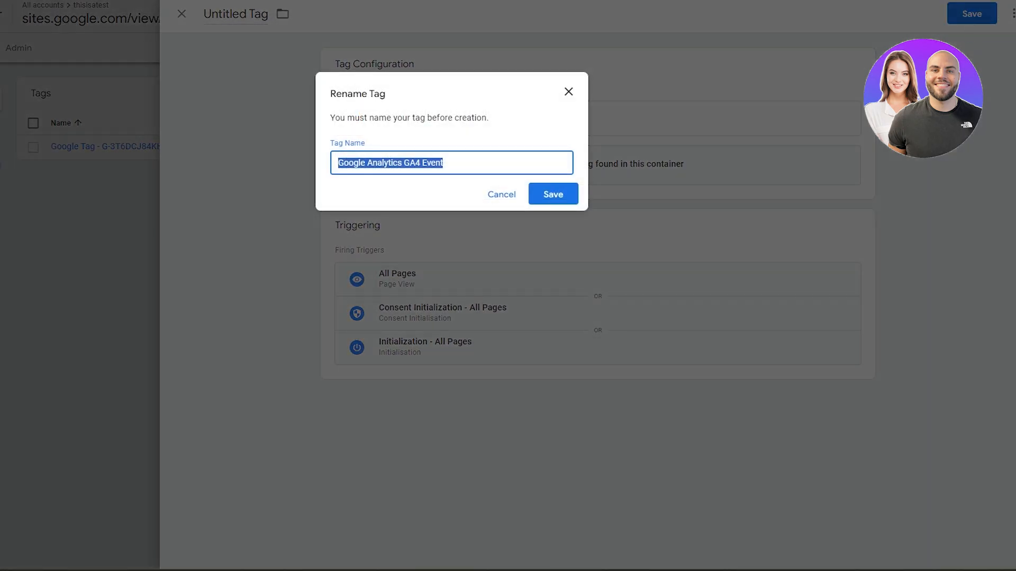
click(553, 200)
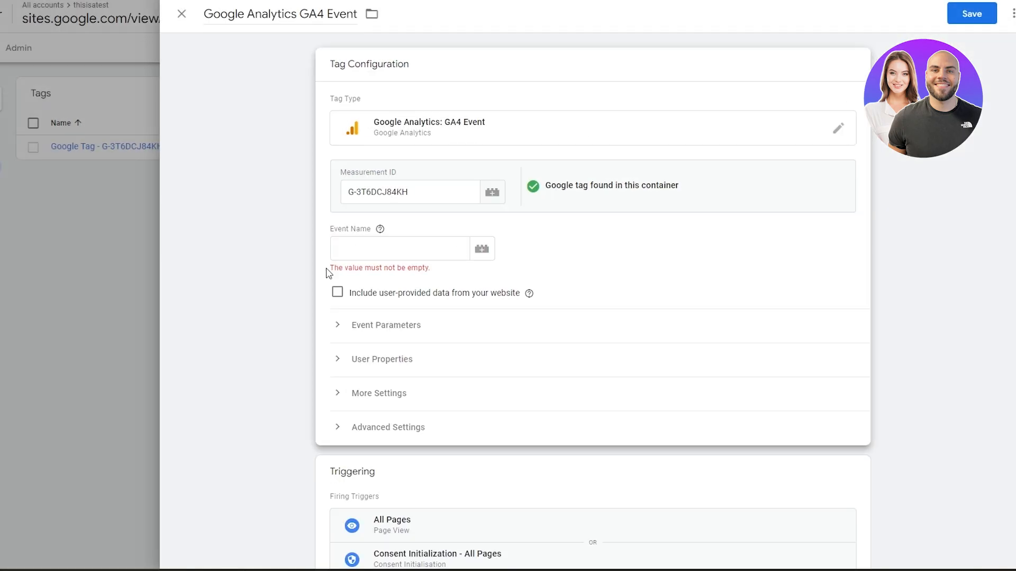
click(380, 256)
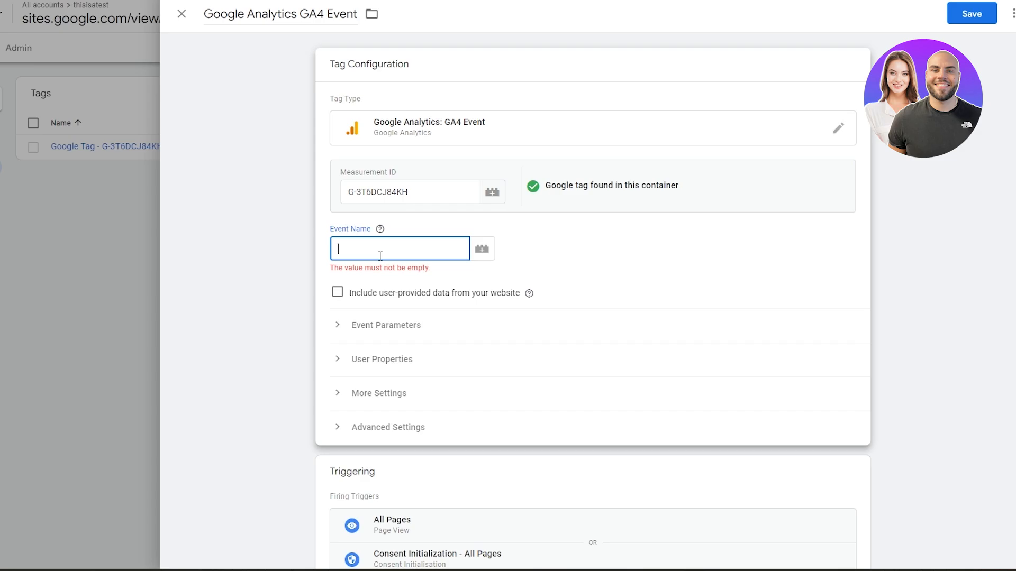
text(Google Site)
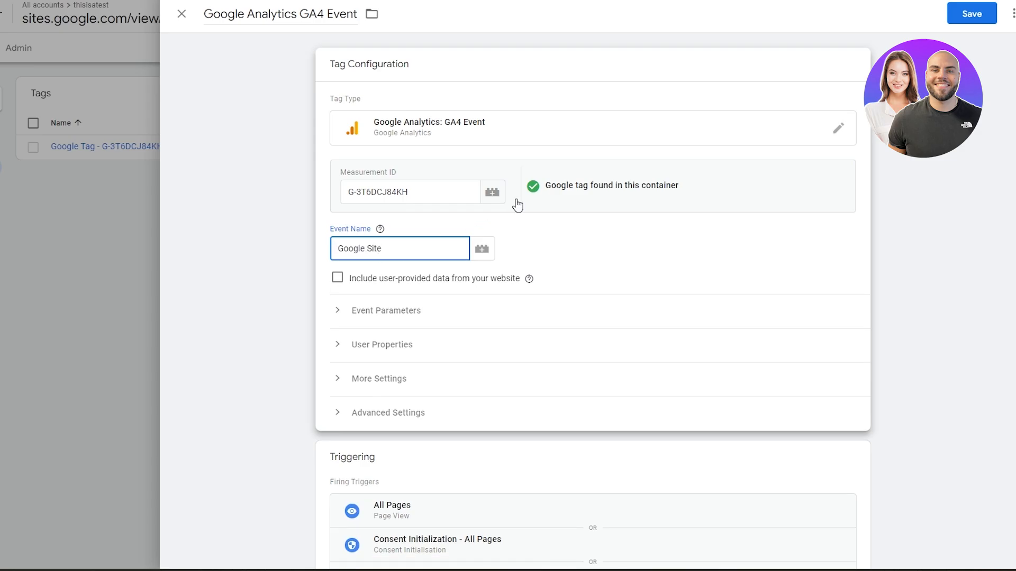
click(1010, 14)
click(991, 20)
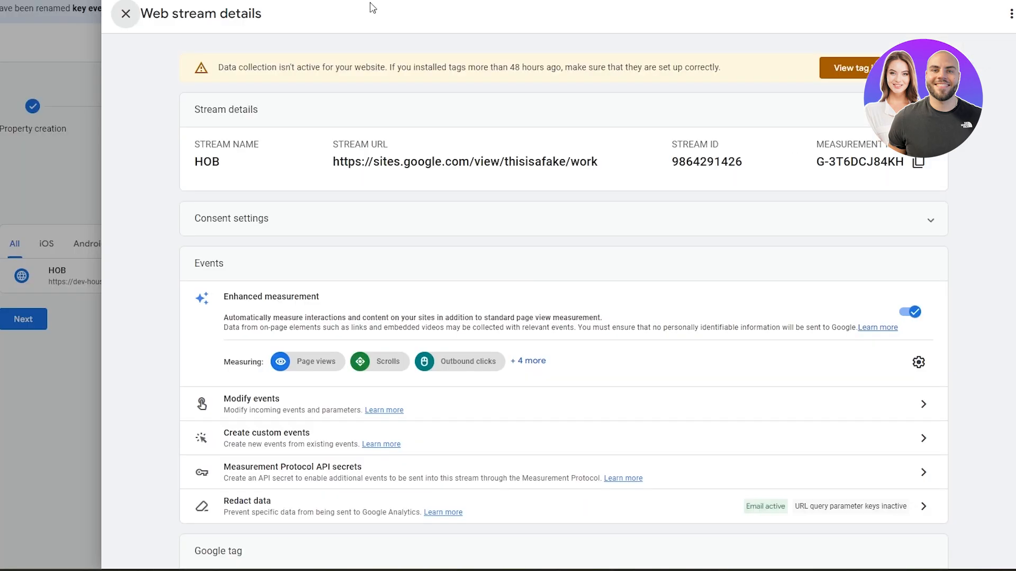
Switch to the Google Sites editor and inspect the embedded Tag Manager code block on the Work page.
click(707, 0)
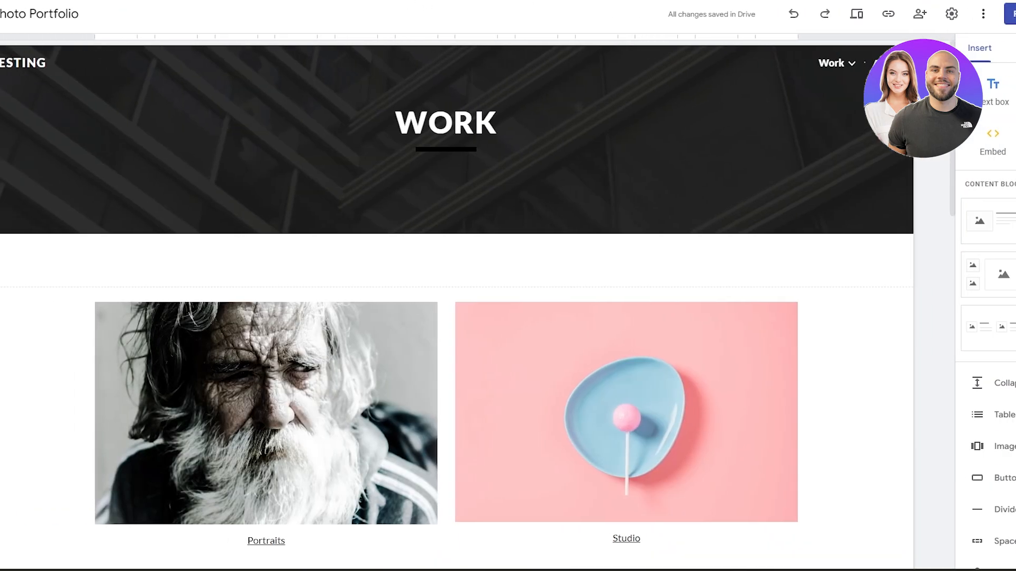
click(371, 127)
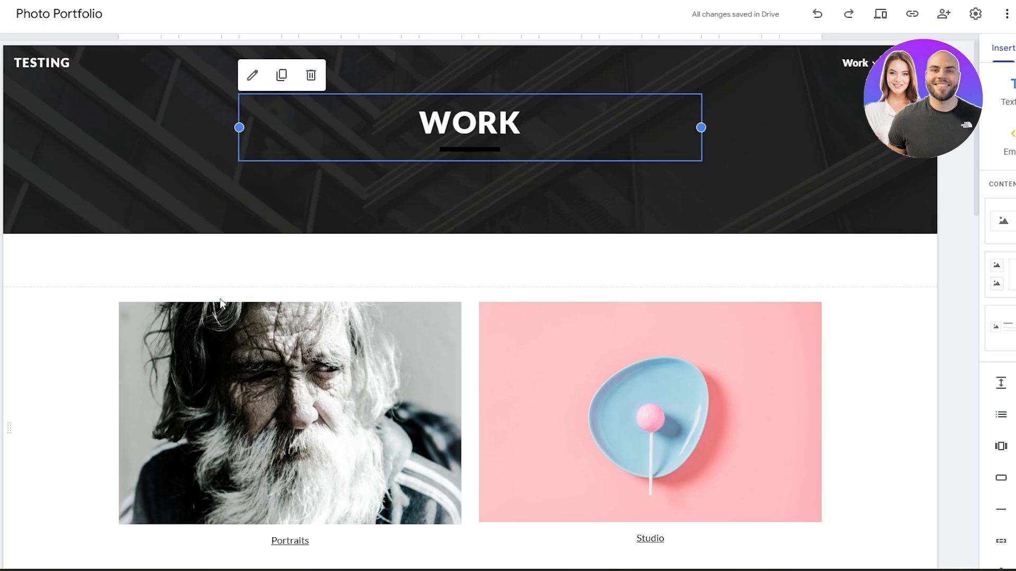
click(159, 260)
click(133, 231)
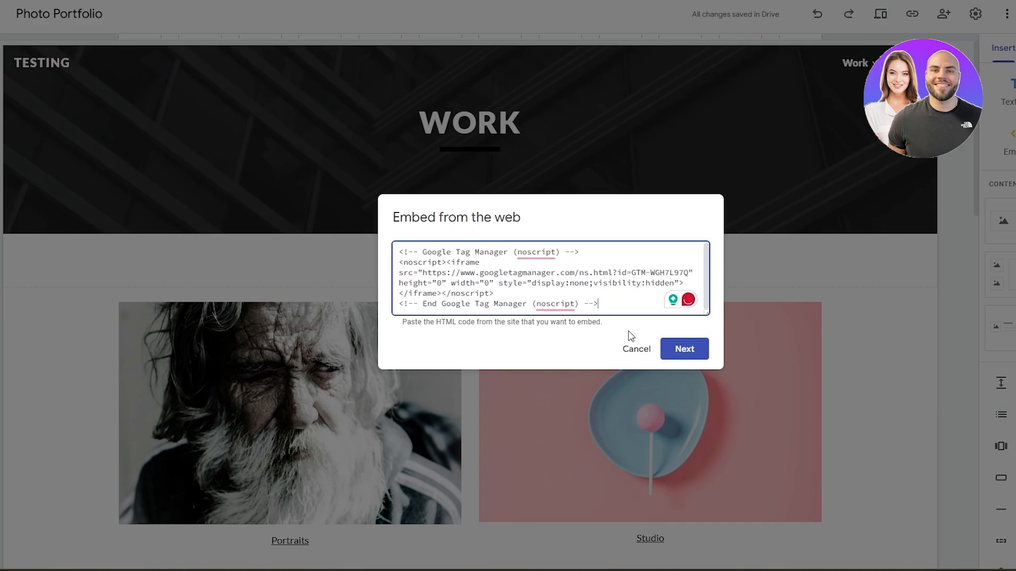
click(636, 348)
scroll(482, 272, down, 2)
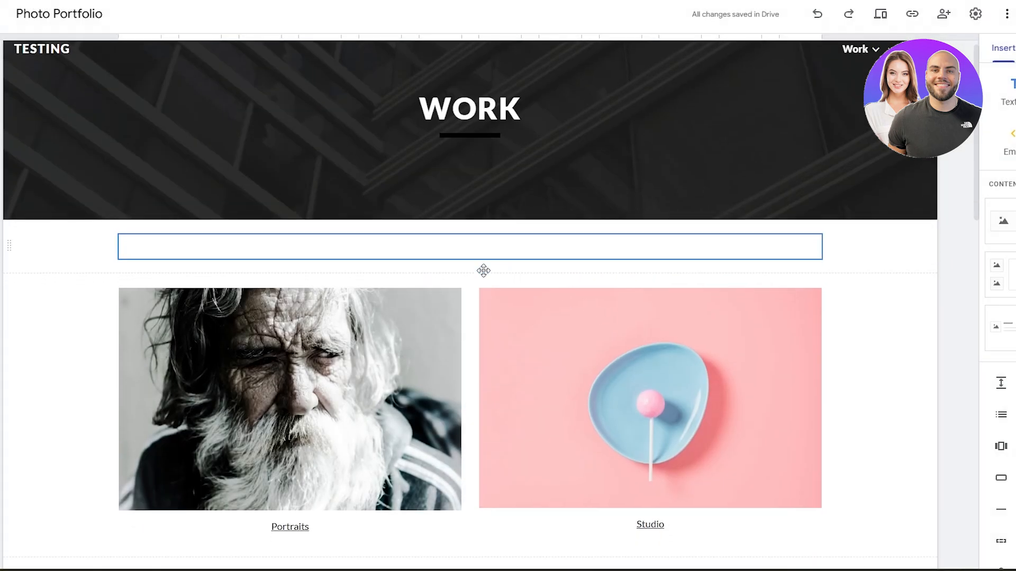
scroll(595, 296, up, 2)
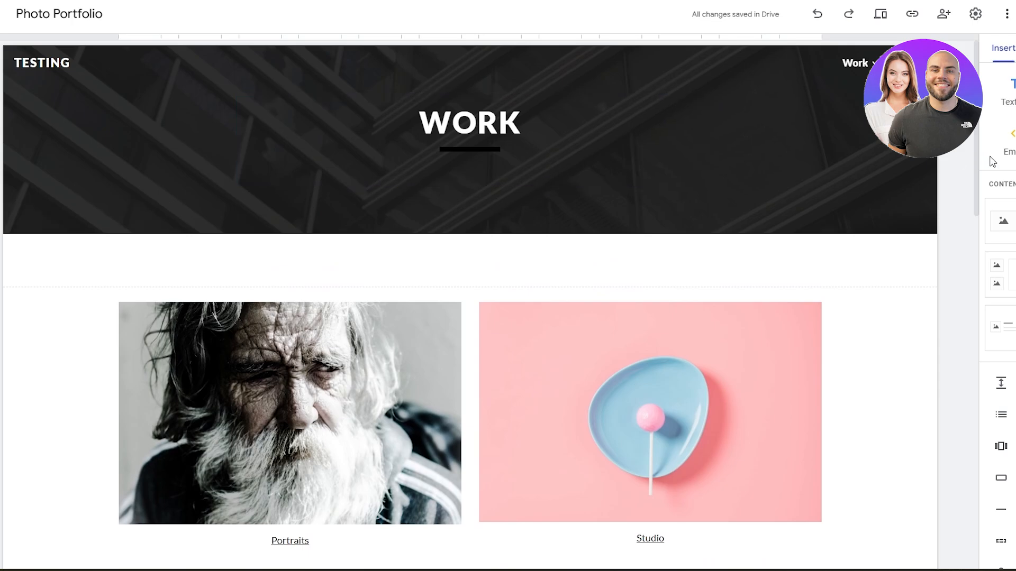
scroll(682, 218, down, 1)
scroll(682, 217, down, 3)
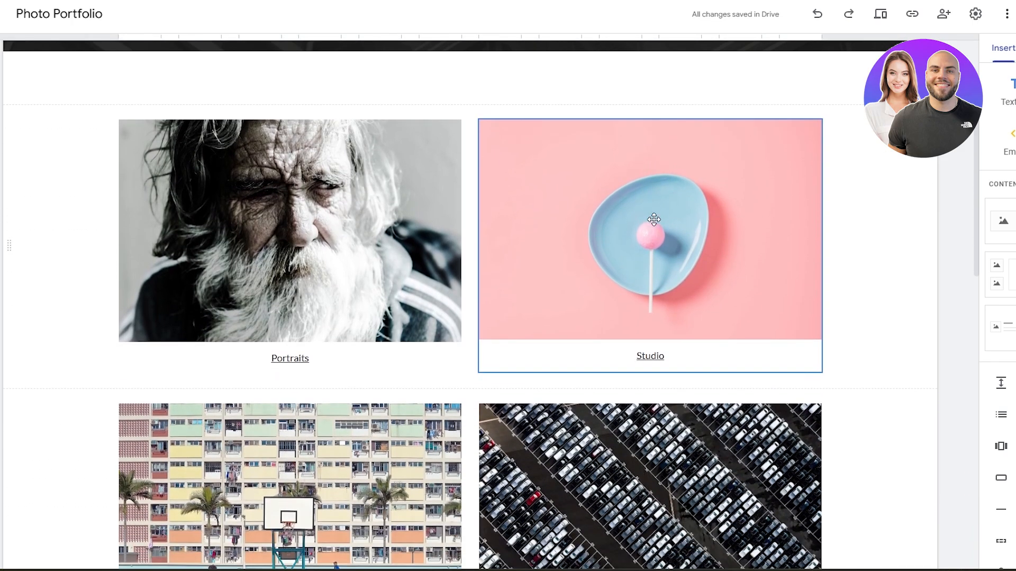
scroll(237, 274, down, 7)
scroll(231, 295, up, 10)
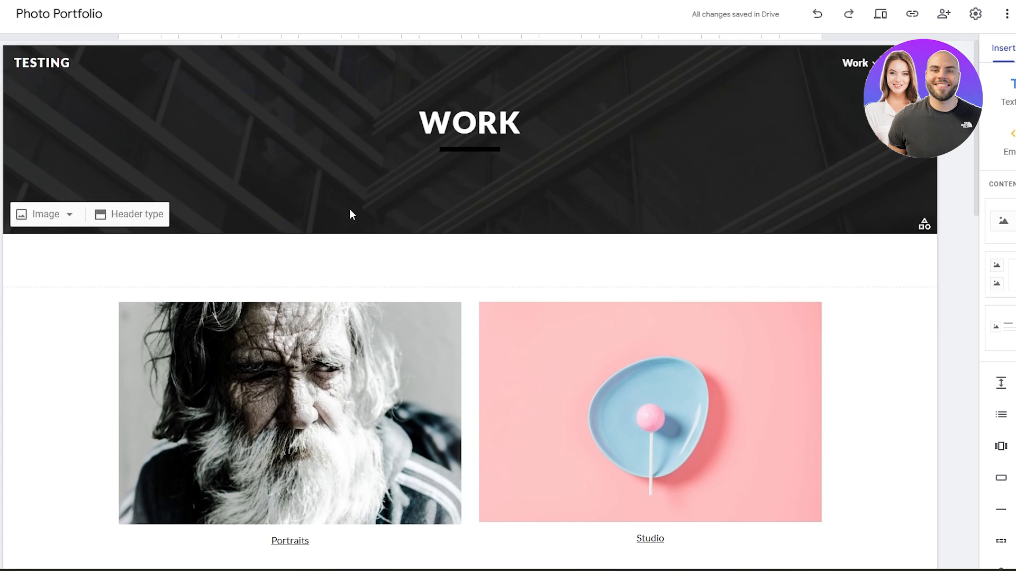
click(41, 63)
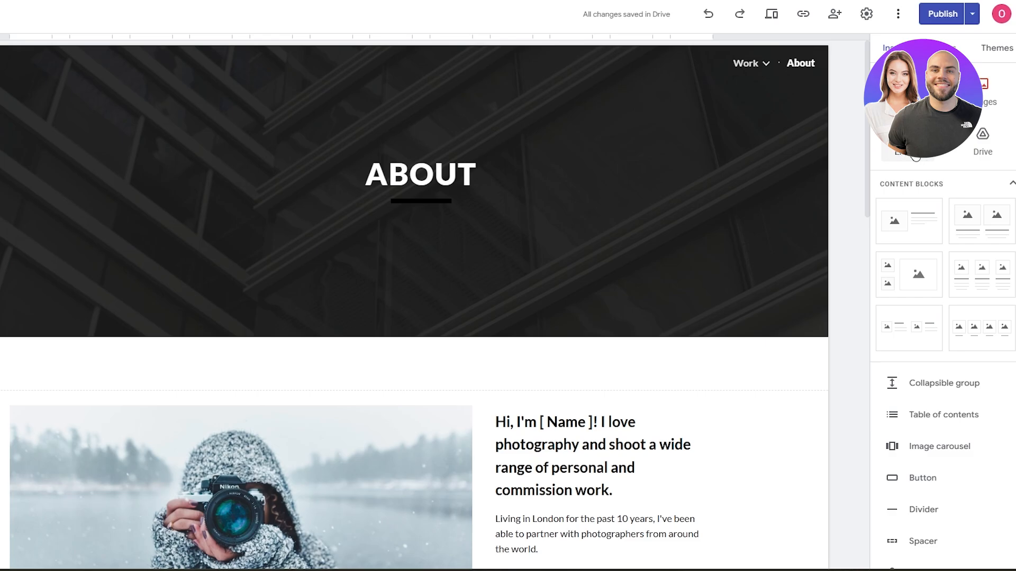
Open the embed dialog on the About page and switch to embedding code.
click(893, 154)
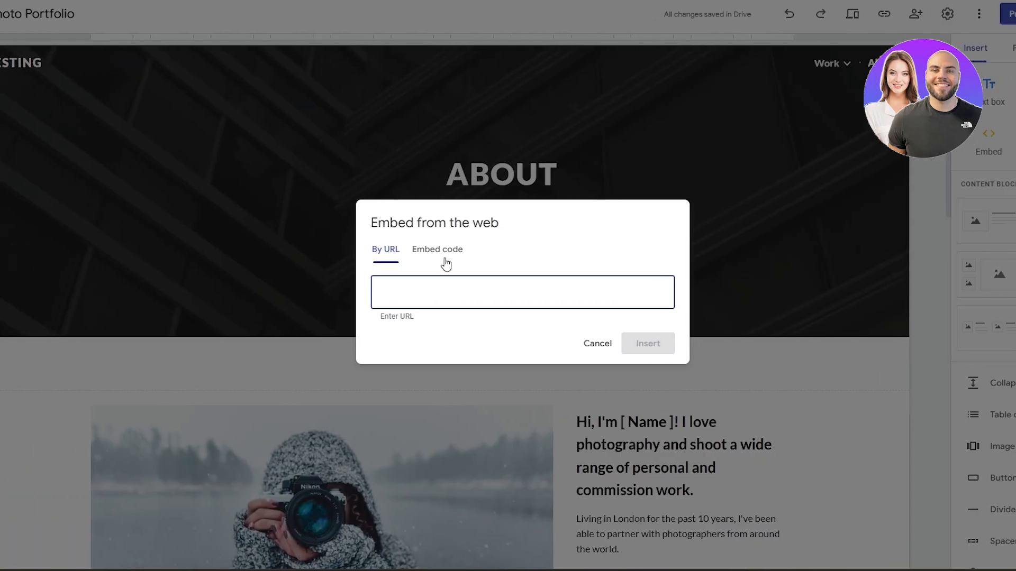
click(451, 252)
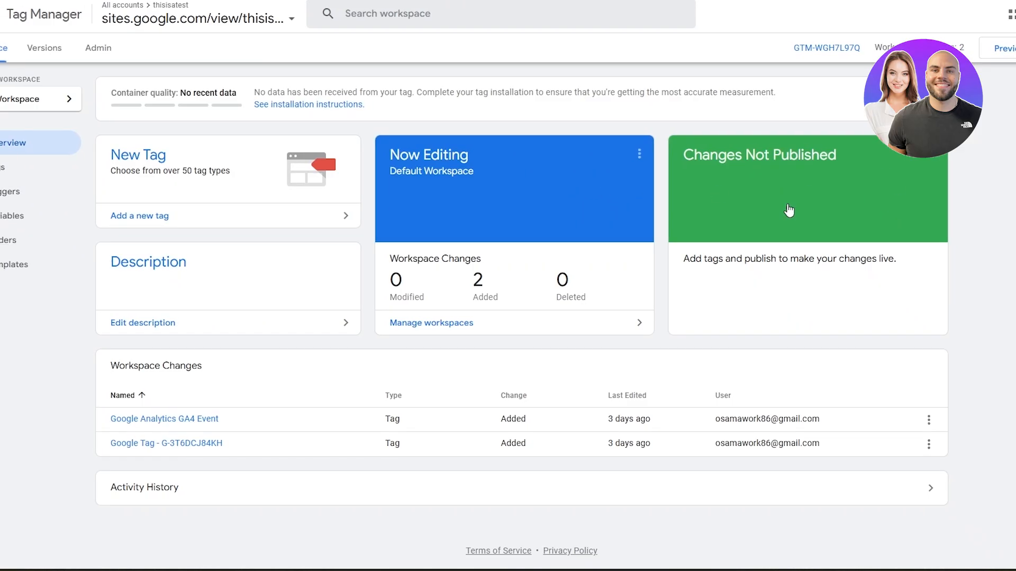
Open the Google Tag in Tag Manager and review its configuration settings.
click(67, 169)
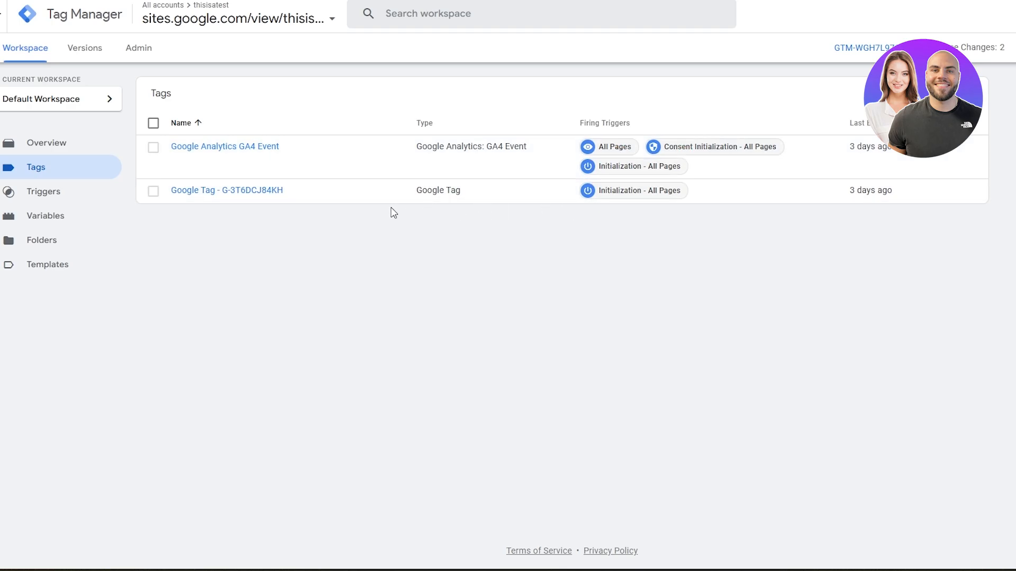
click(215, 190)
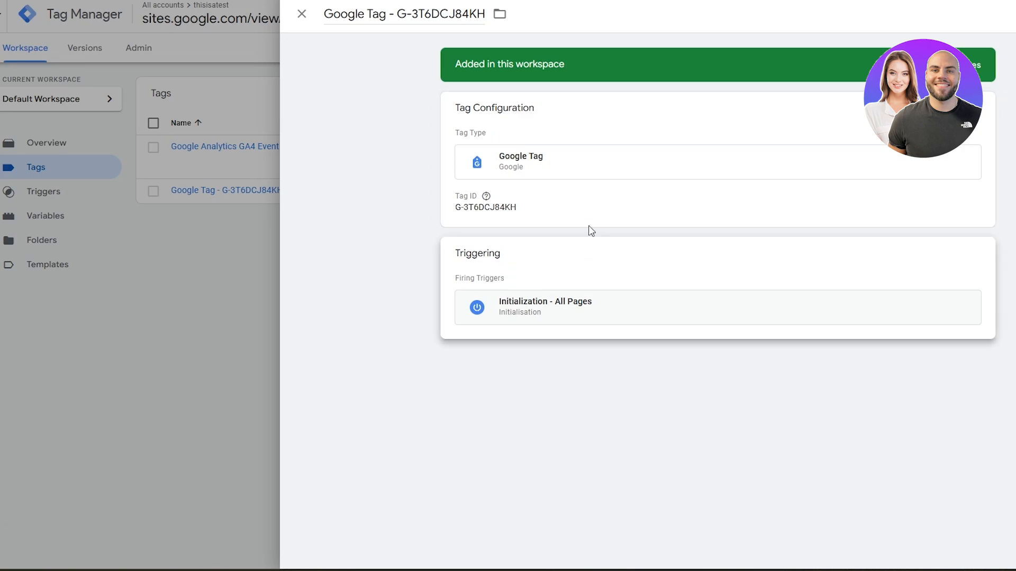
click(981, 113)
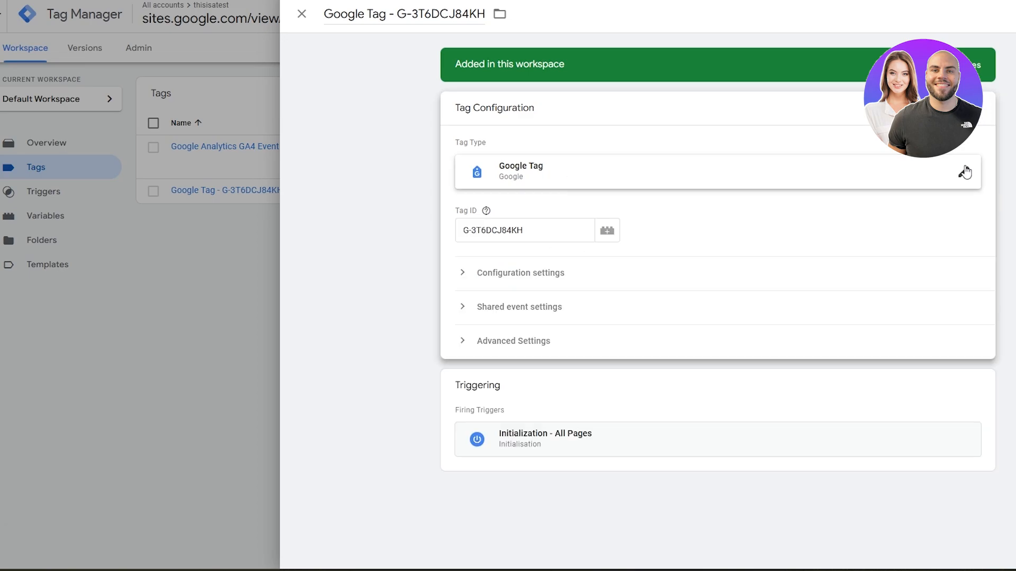
click(464, 274)
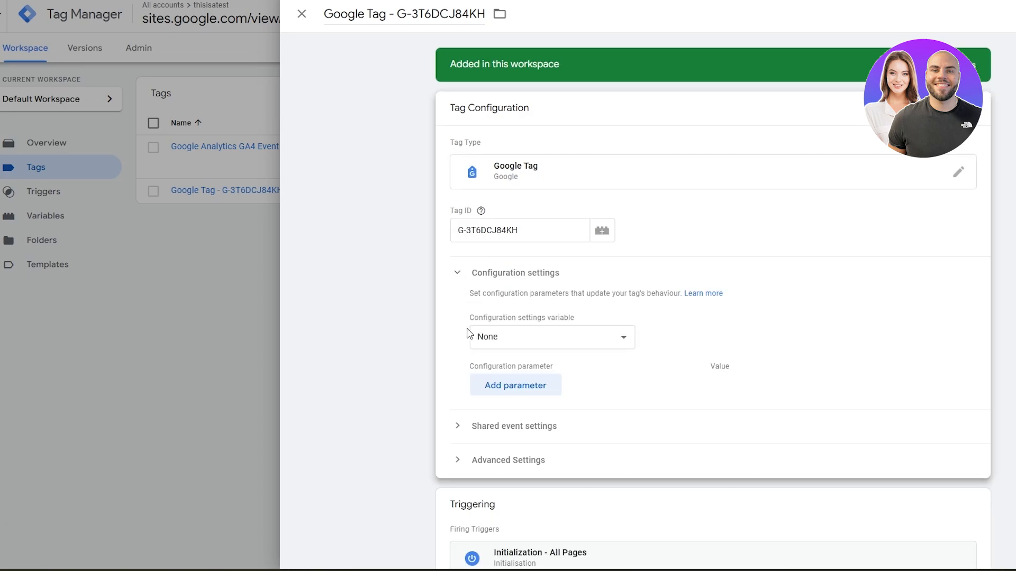
click(251, 307)
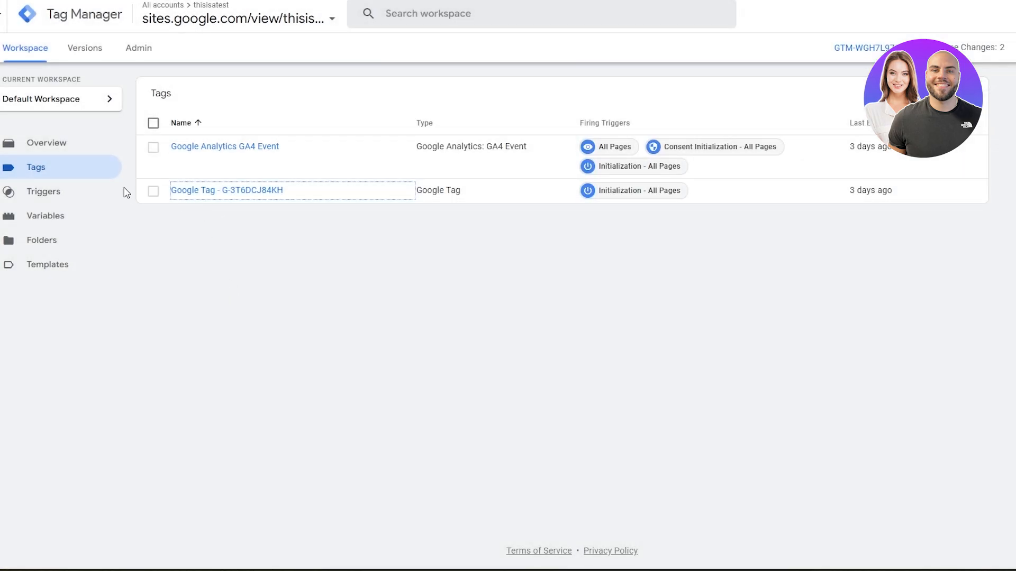
click(960, 93)
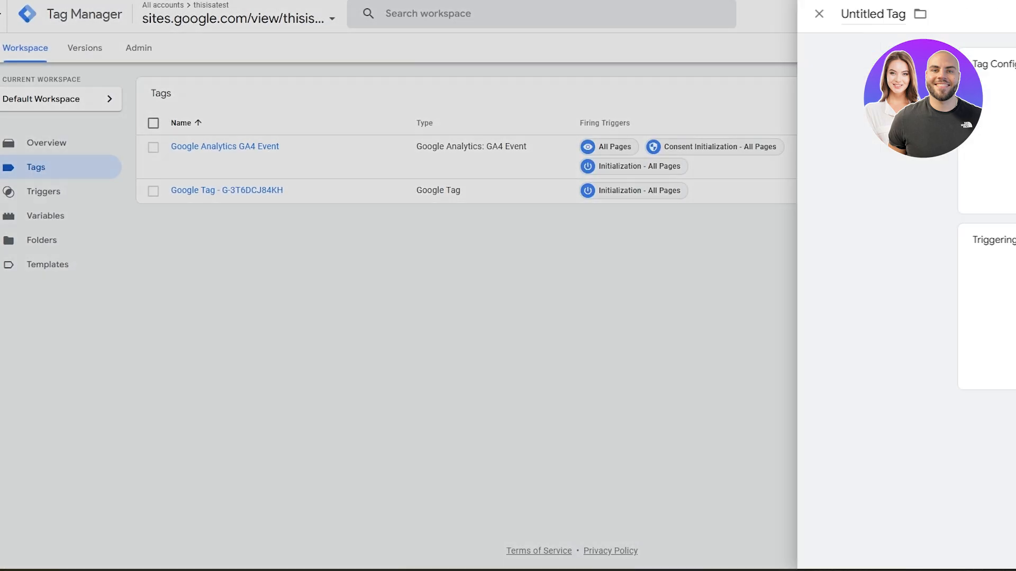
click(771, 156)
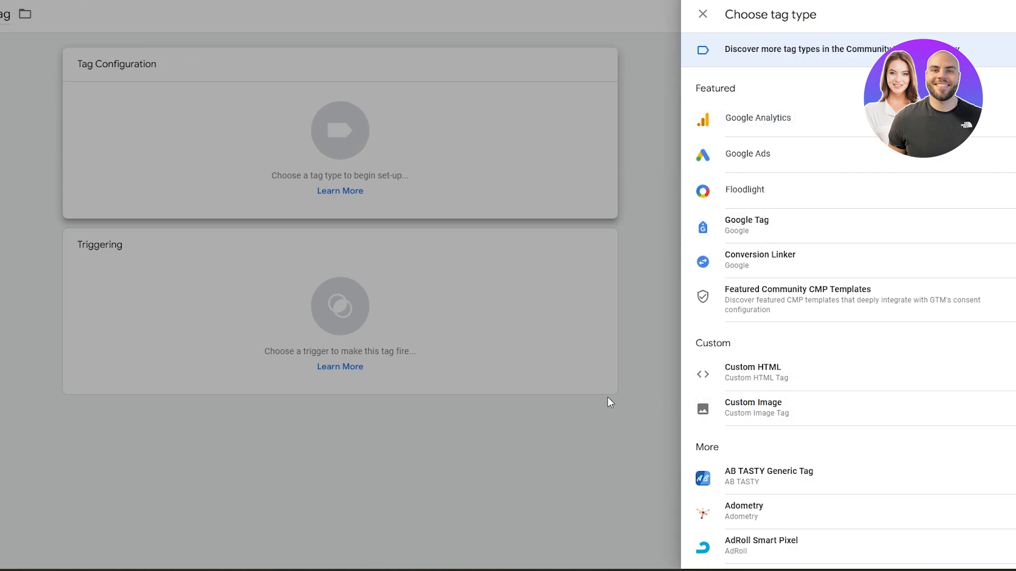
click(589, 385)
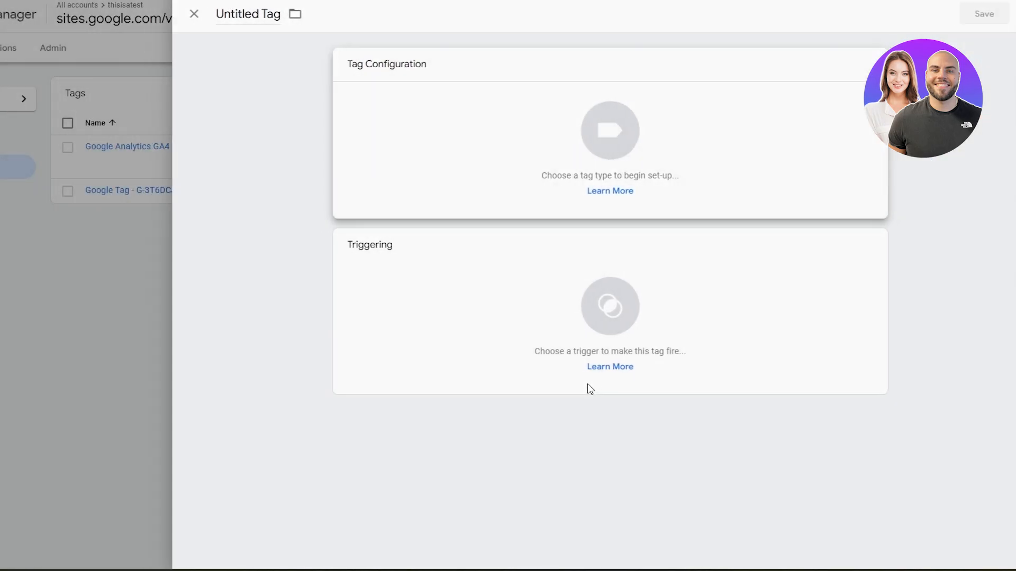
click(106, 312)
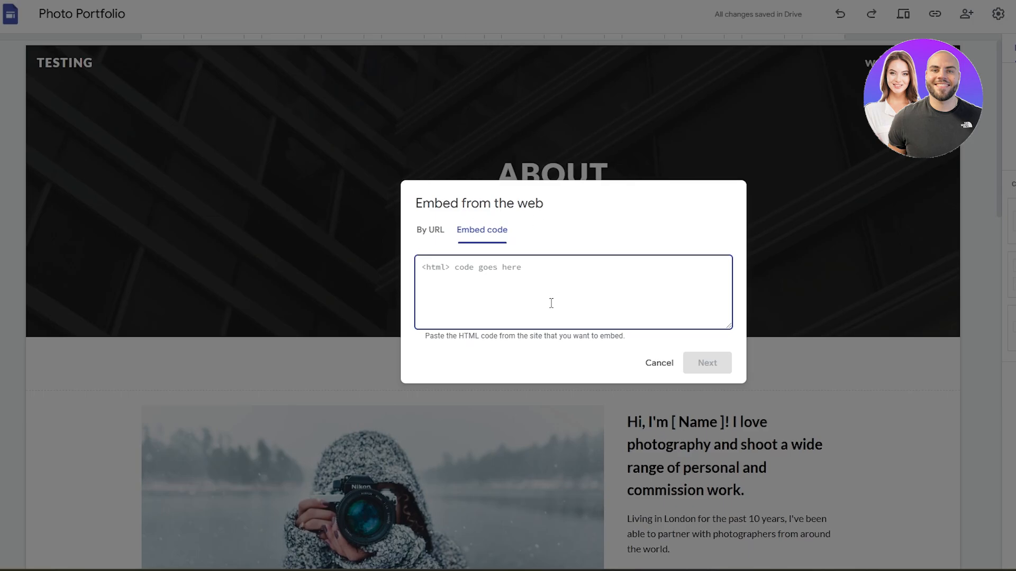
Close the embed dialog and inspect the embed block below the About page header.
click(666, 375)
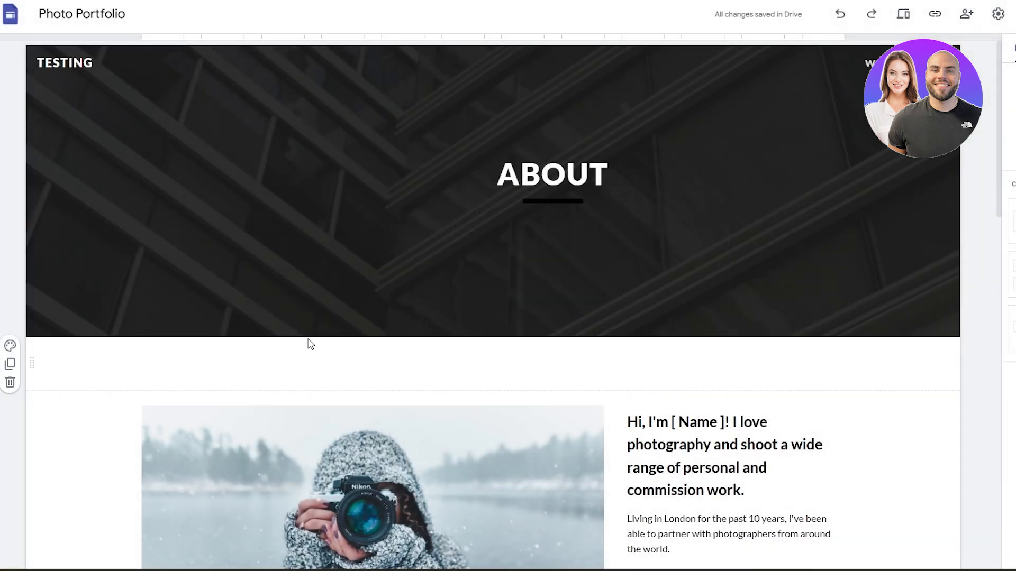
click(342, 353)
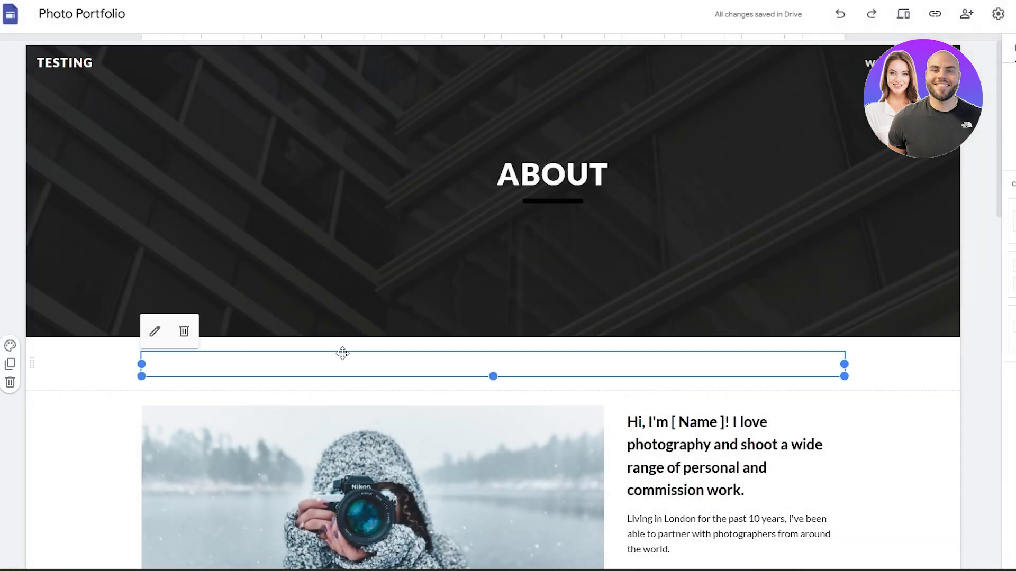
click(154, 331)
click(655, 355)
scroll(608, 345, down, 8)
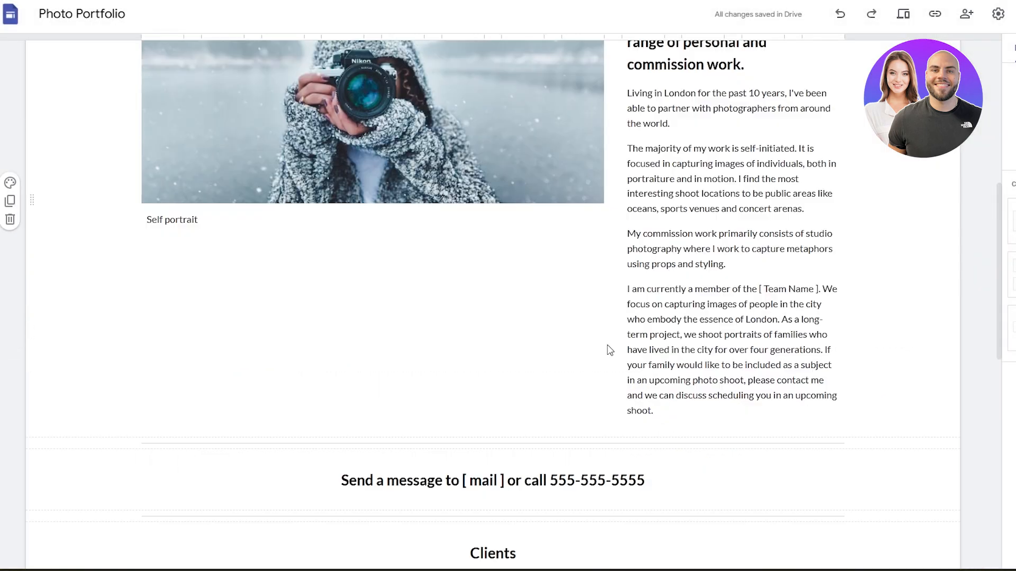
scroll(630, 334, up, 9)
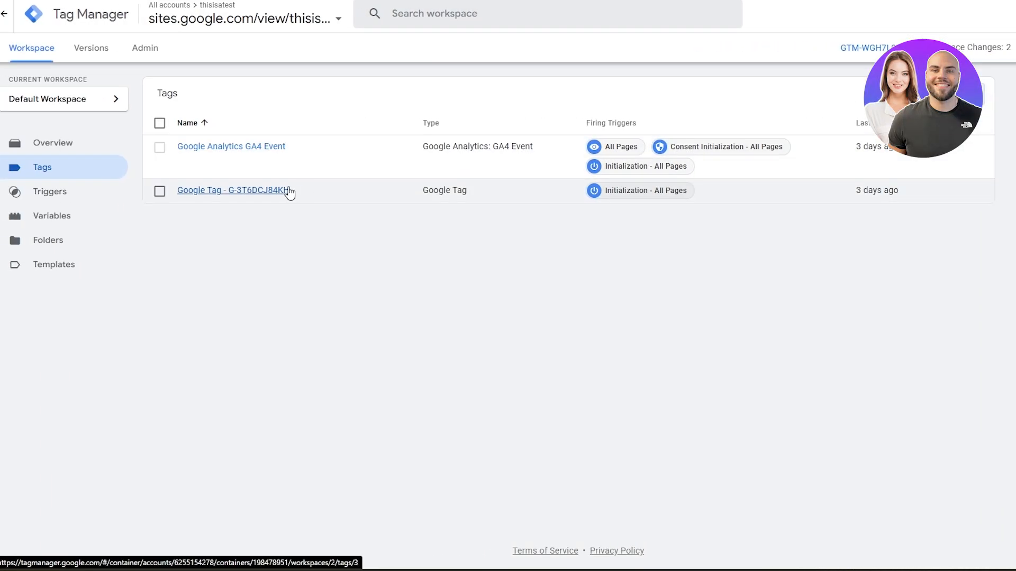
Select the Google Tag in the tag list and return to the workspace overview.
click(286, 183)
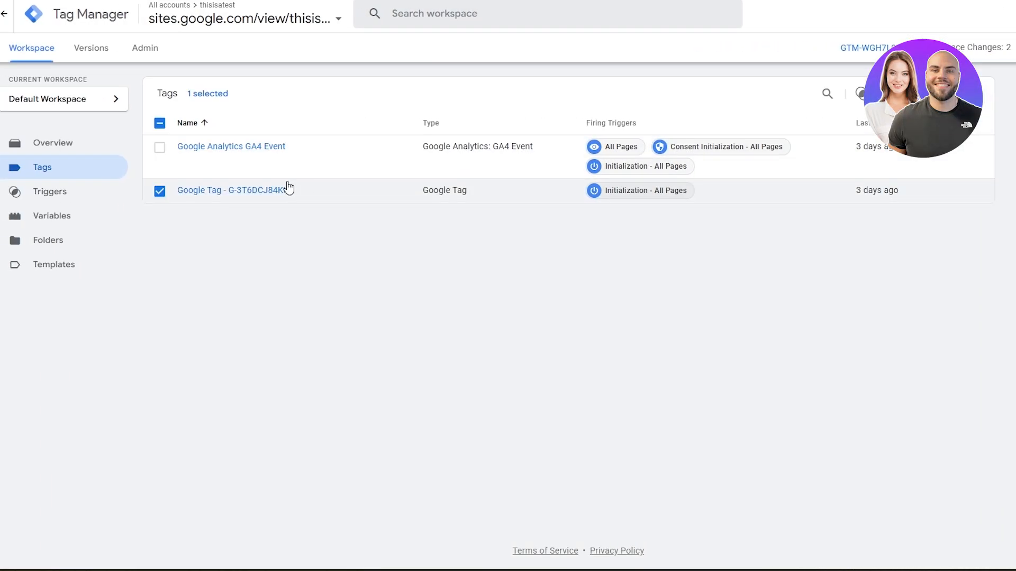
click(67, 148)
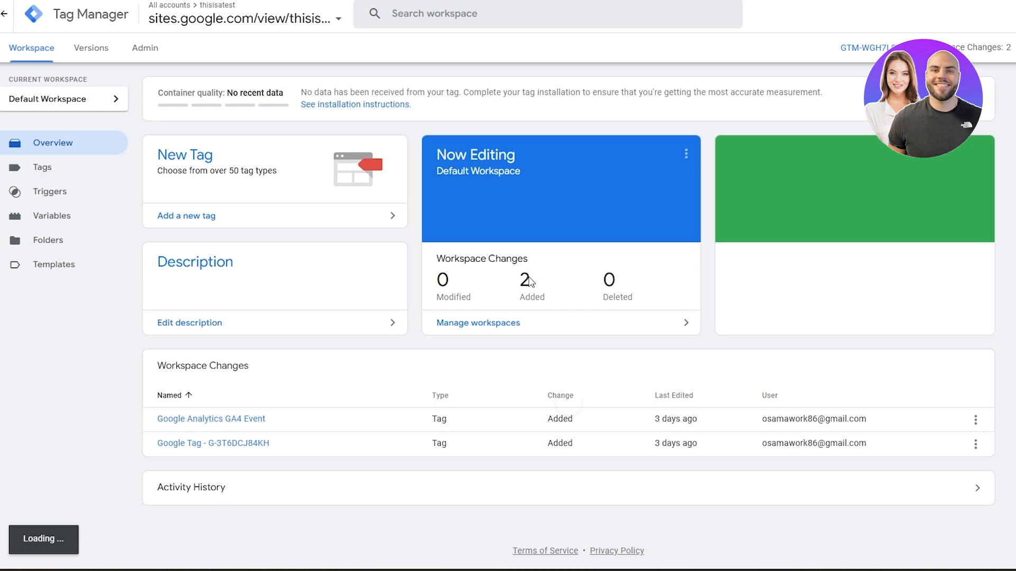
Submit the workspace changes and publish them as a new version to the Live environment.
click(489, 204)
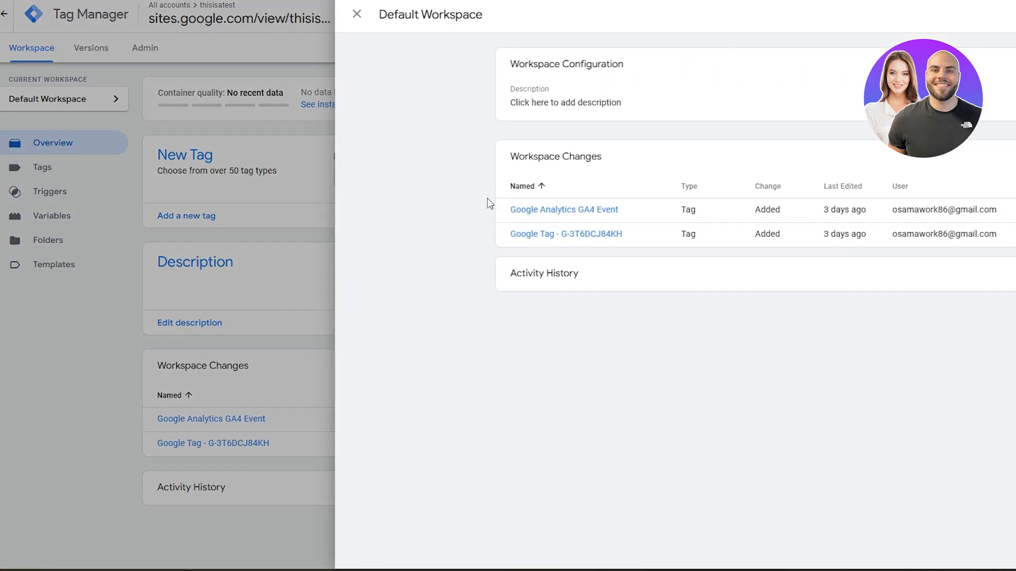
click(36, 264)
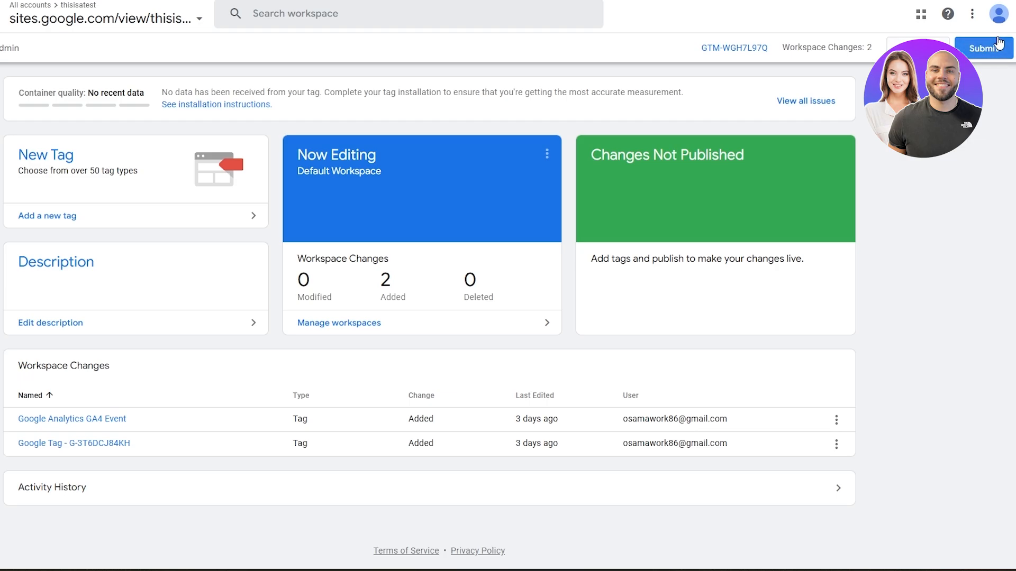
click(984, 48)
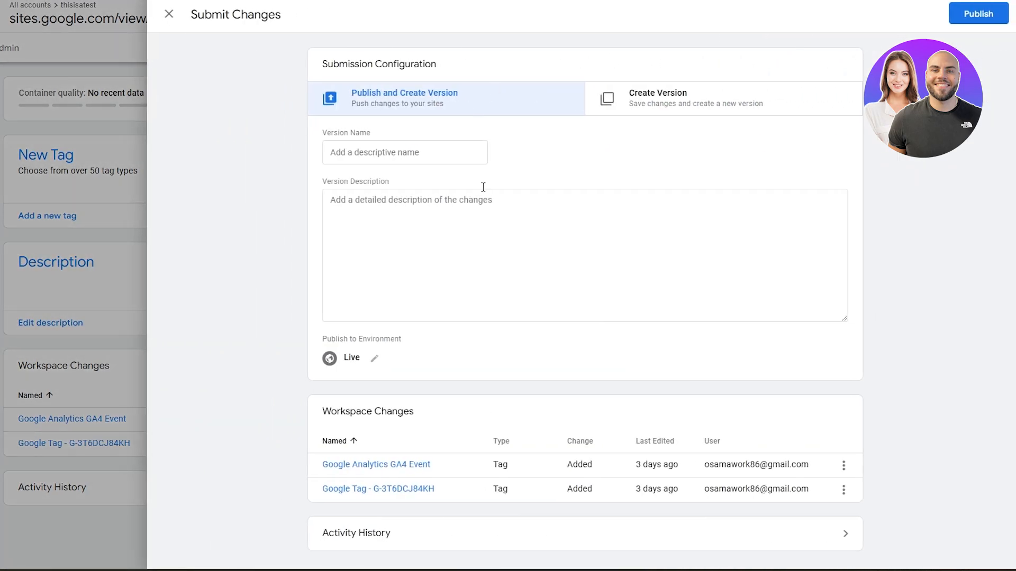
click(329, 360)
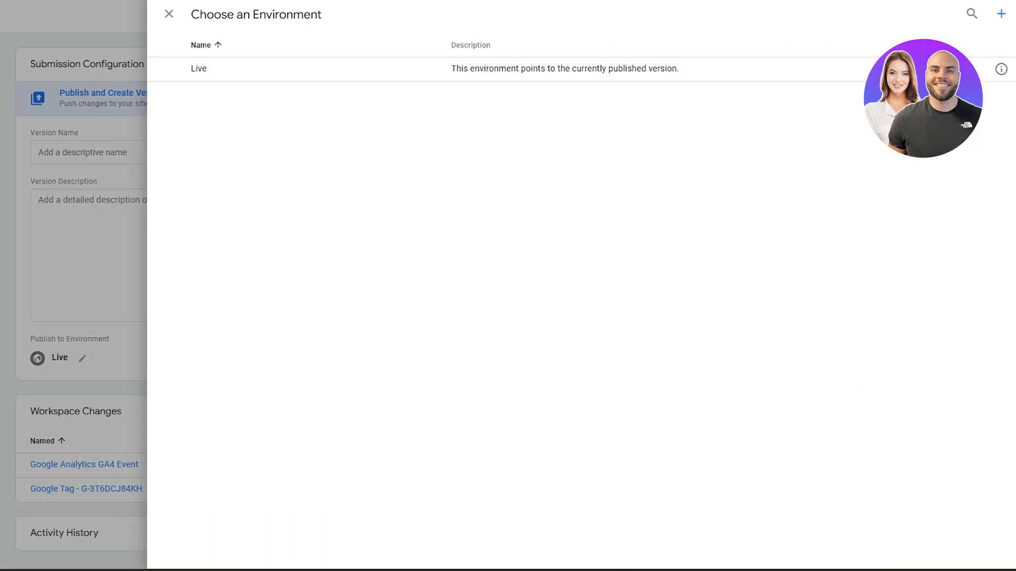
click(75, 295)
click(959, 23)
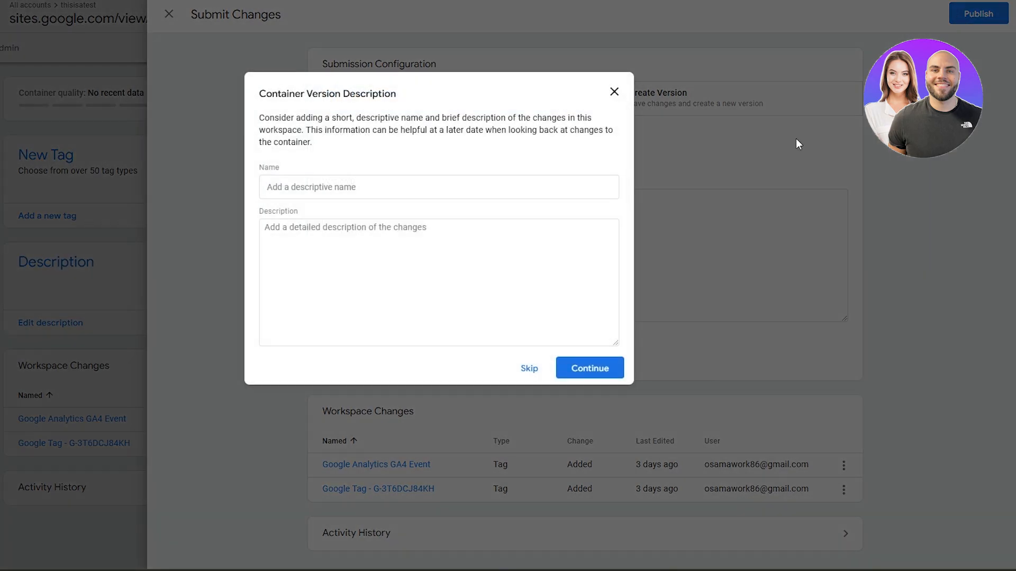
click(595, 376)
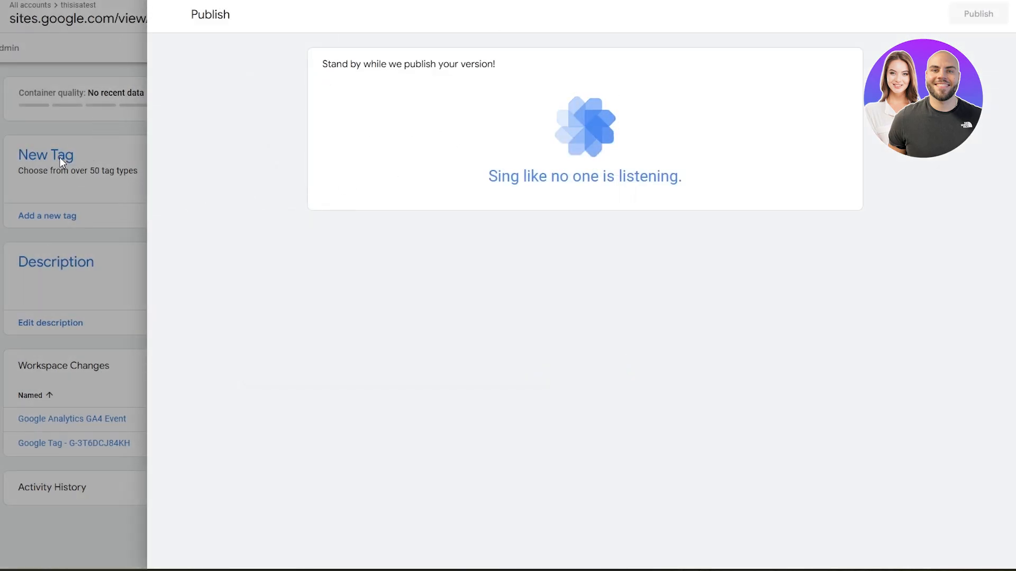
click(168, 14)
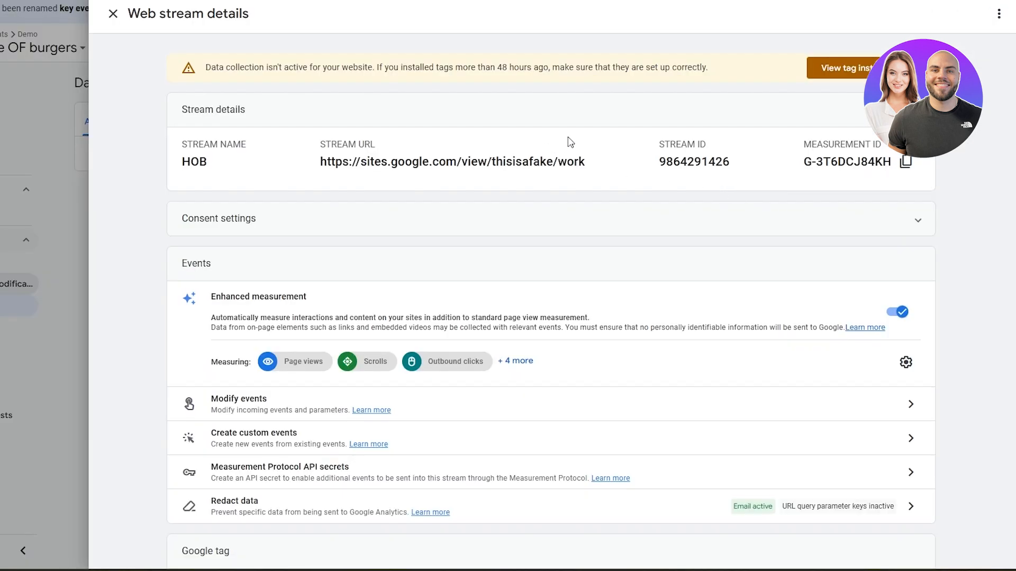
Review the Analytics web stream details and copy its measurement ID.
scroll(539, 139, down, 1)
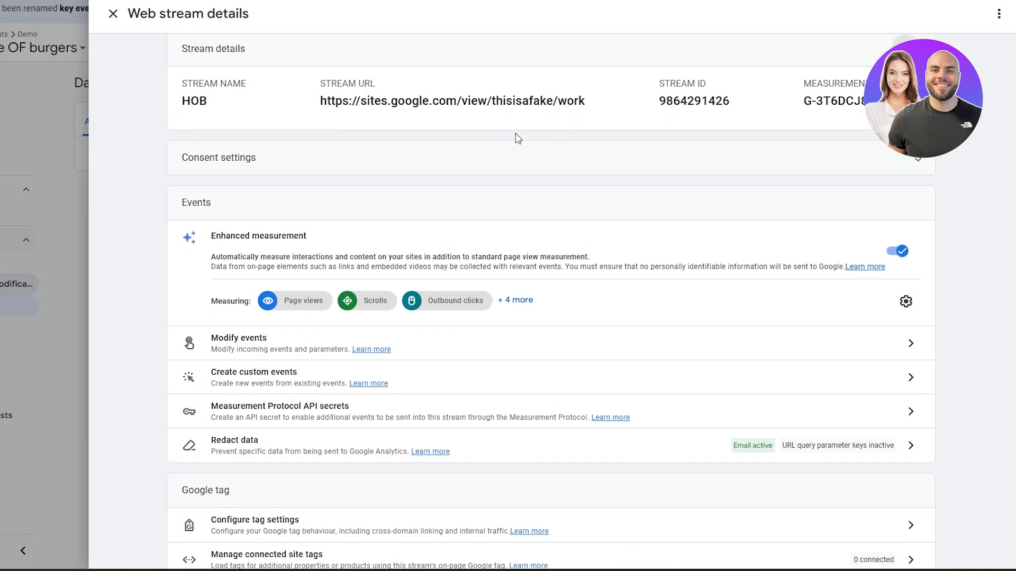
scroll(339, 86, up, 1)
drag(305, 68, 628, 70)
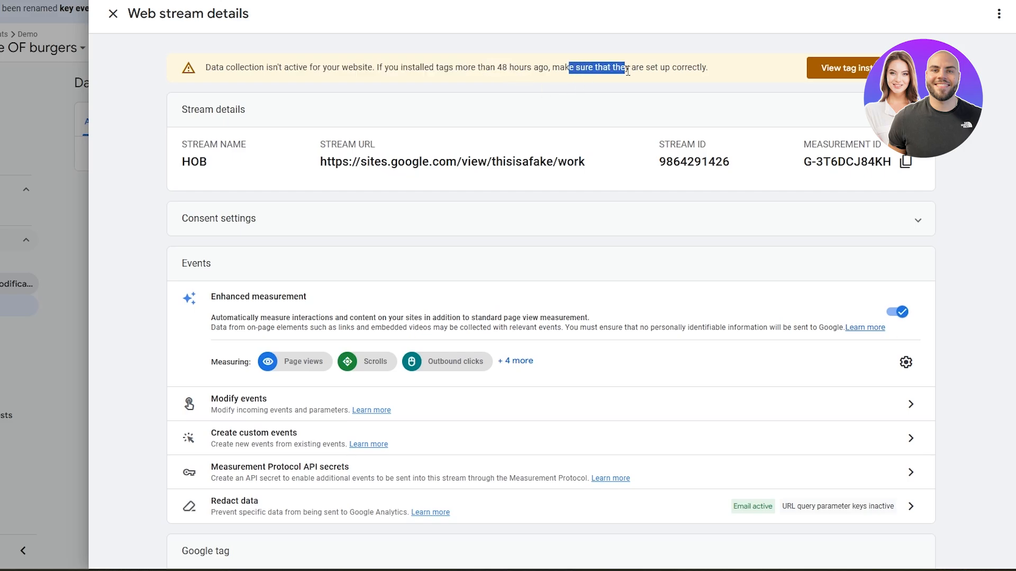
scroll(624, 74, down, 1)
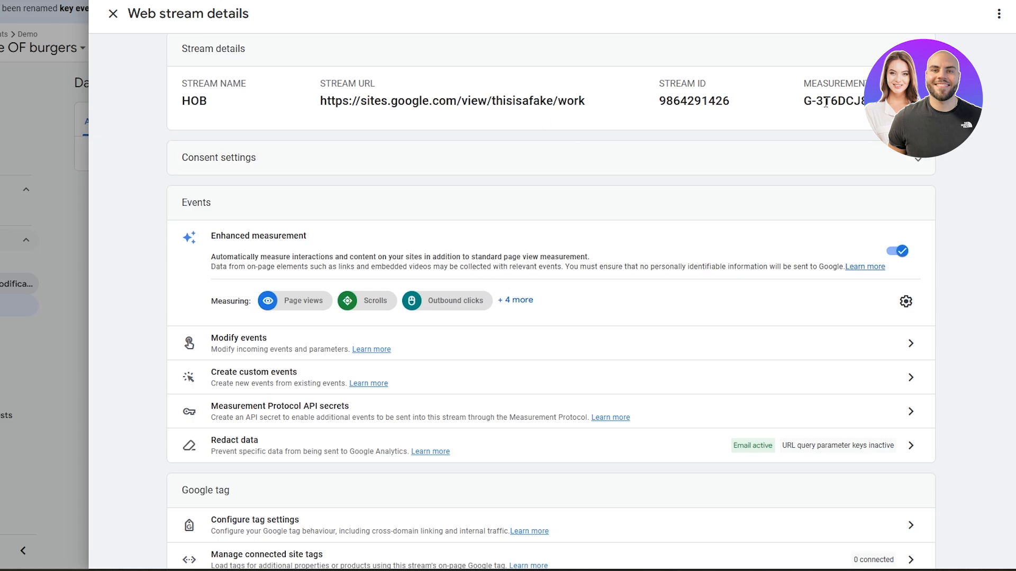
drag(805, 82, 868, 83)
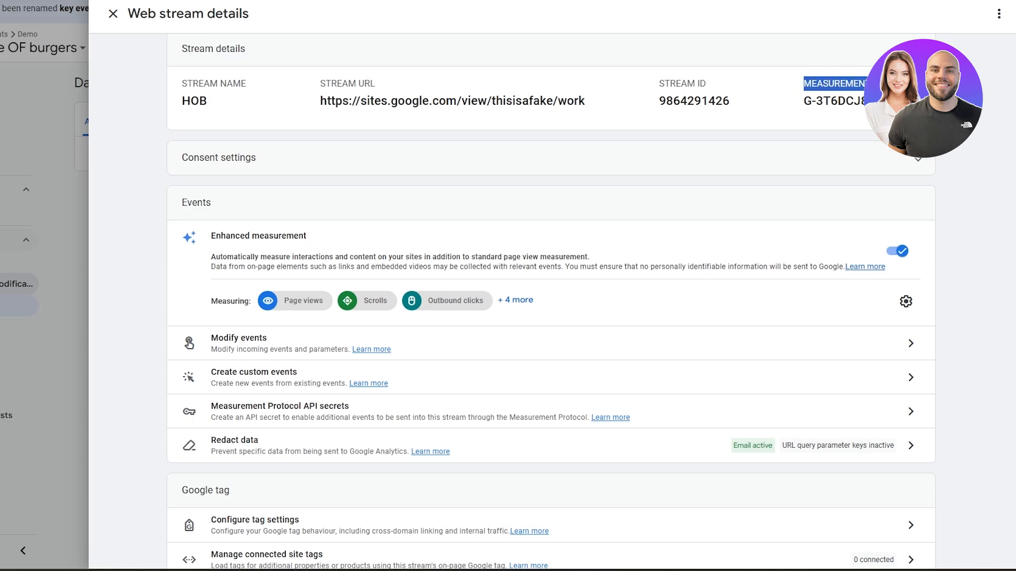
click(894, 101)
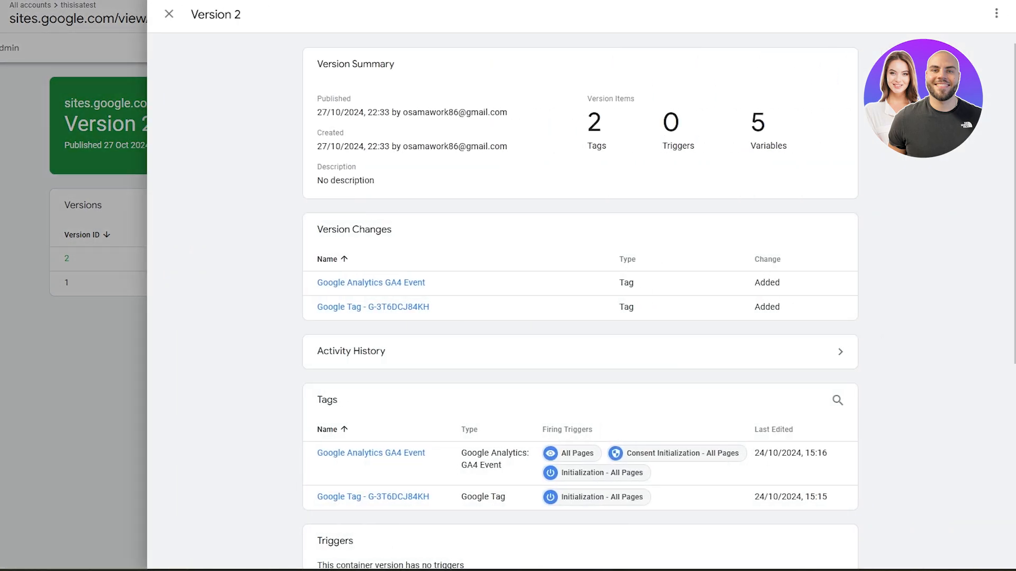
Return to the account list and open the sites.google.com/view/thisisafake/work container's tag list.
click(168, 14)
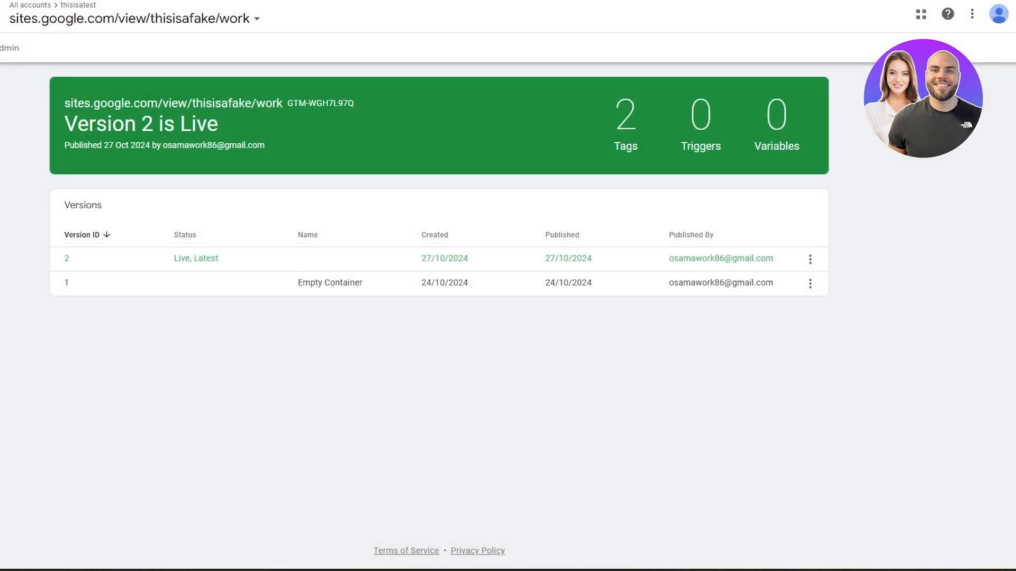
click(3, 16)
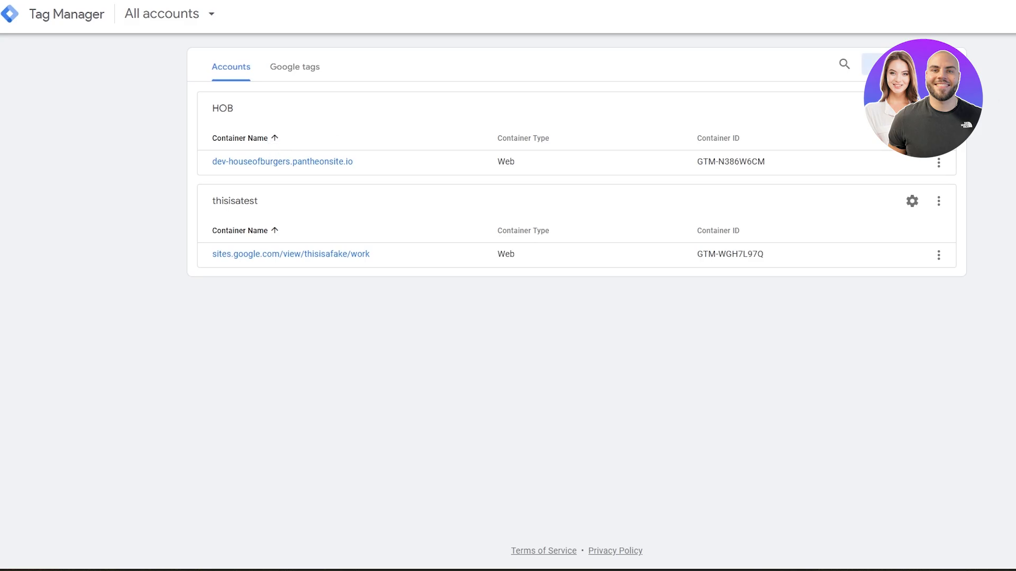
click(313, 256)
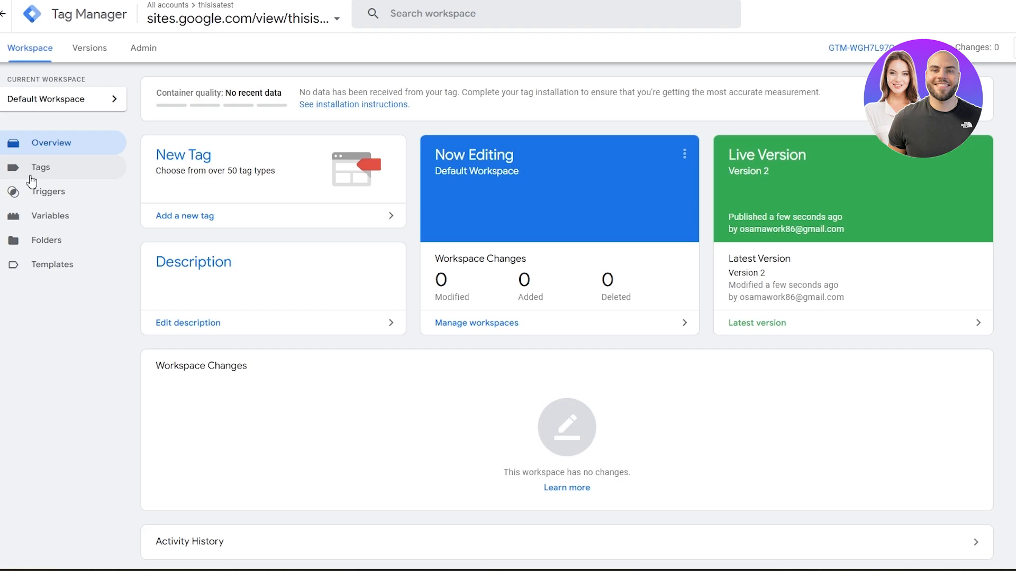
click(49, 177)
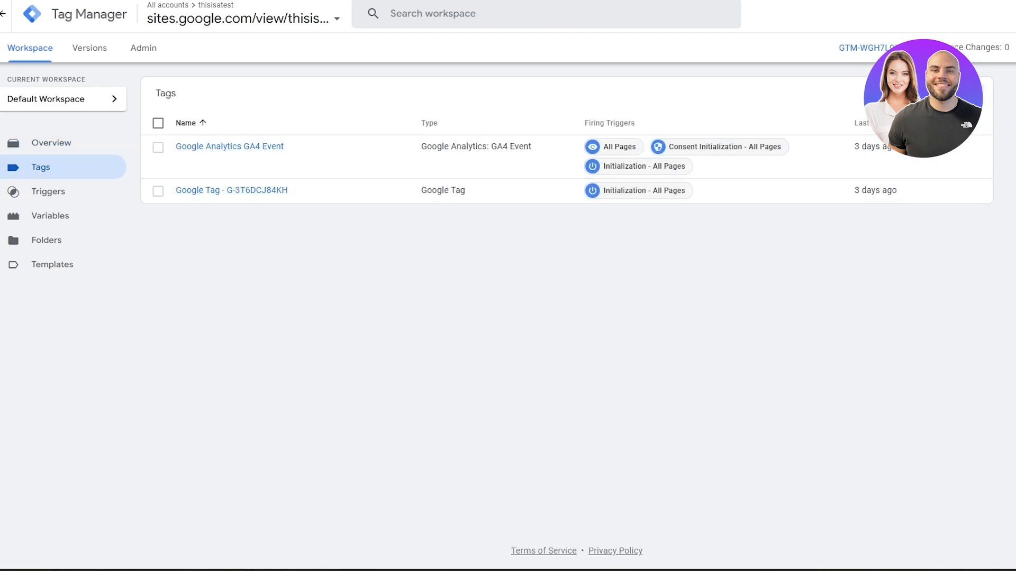
click(959, 94)
click(768, 130)
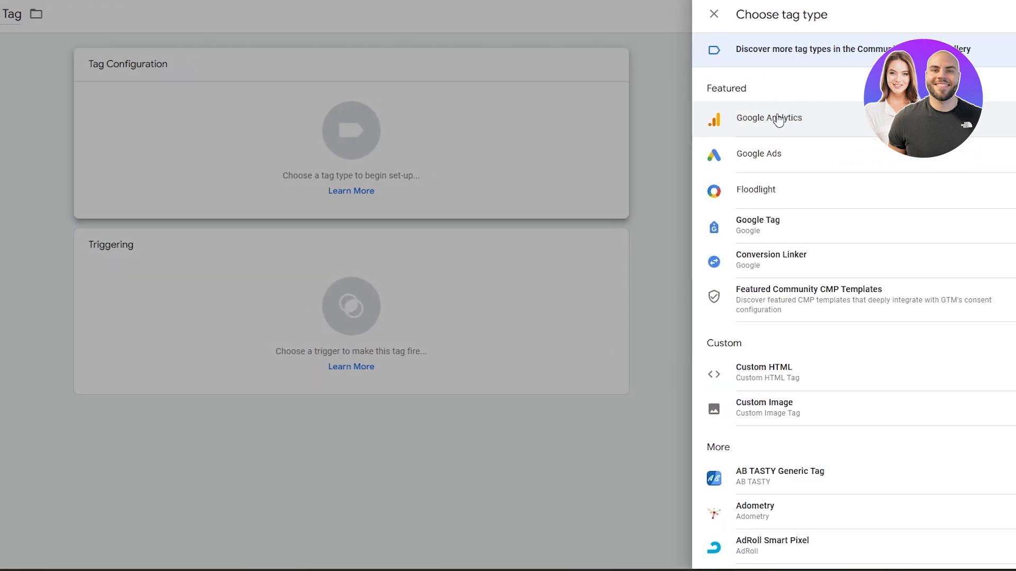
click(770, 126)
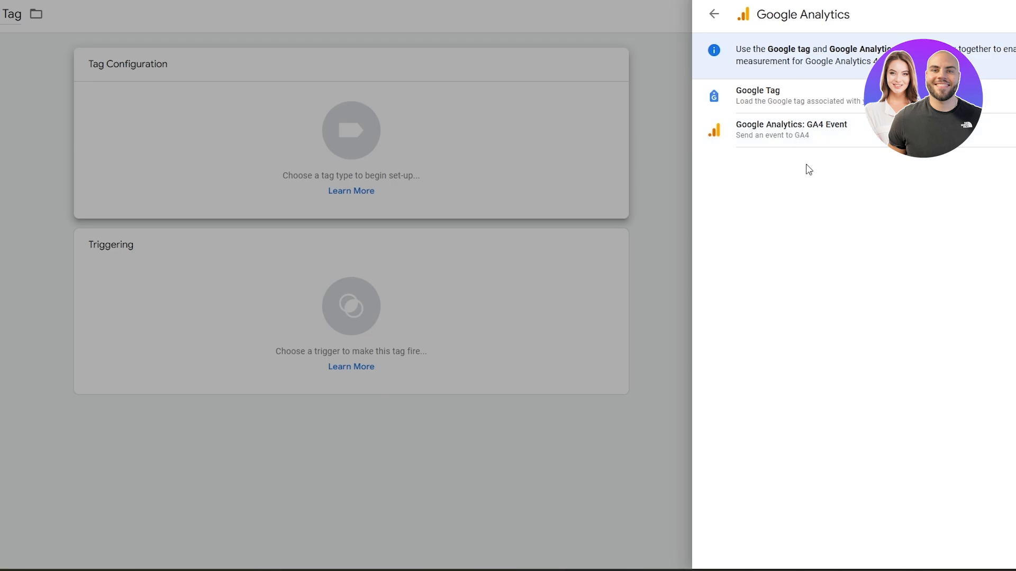
click(820, 141)
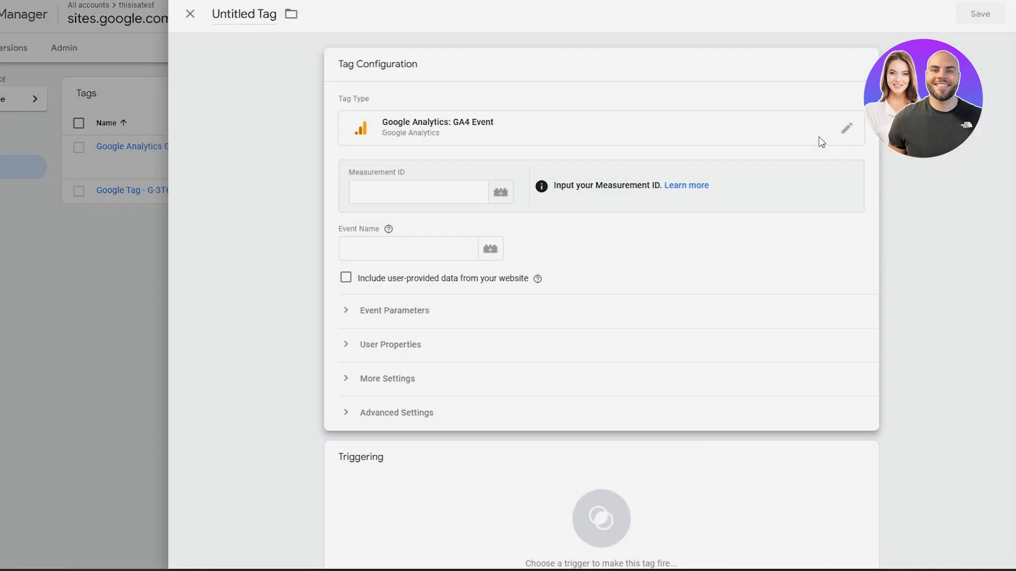
click(531, 193)
click(120, 199)
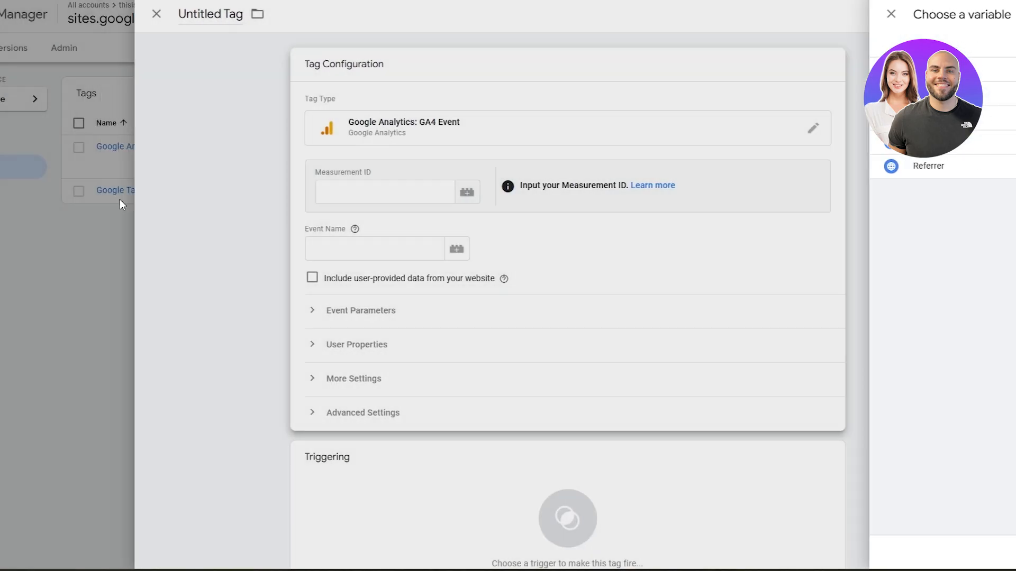
click(466, 195)
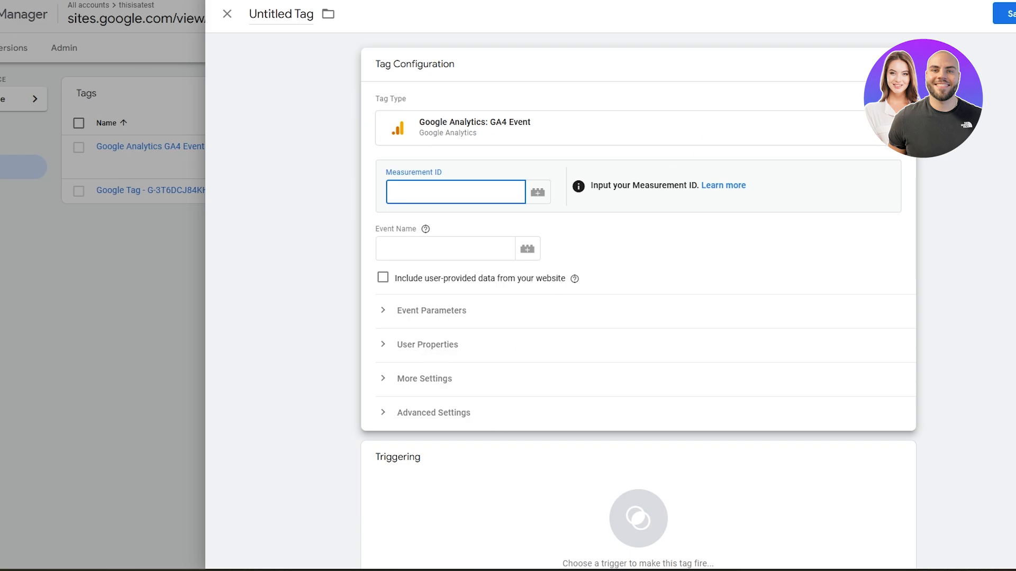
click(227, 14)
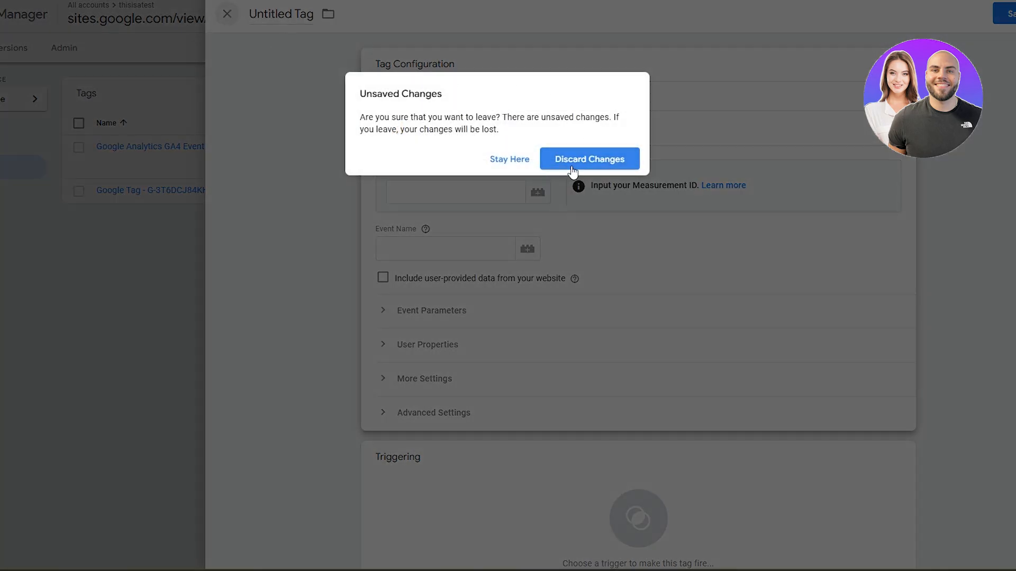
click(569, 158)
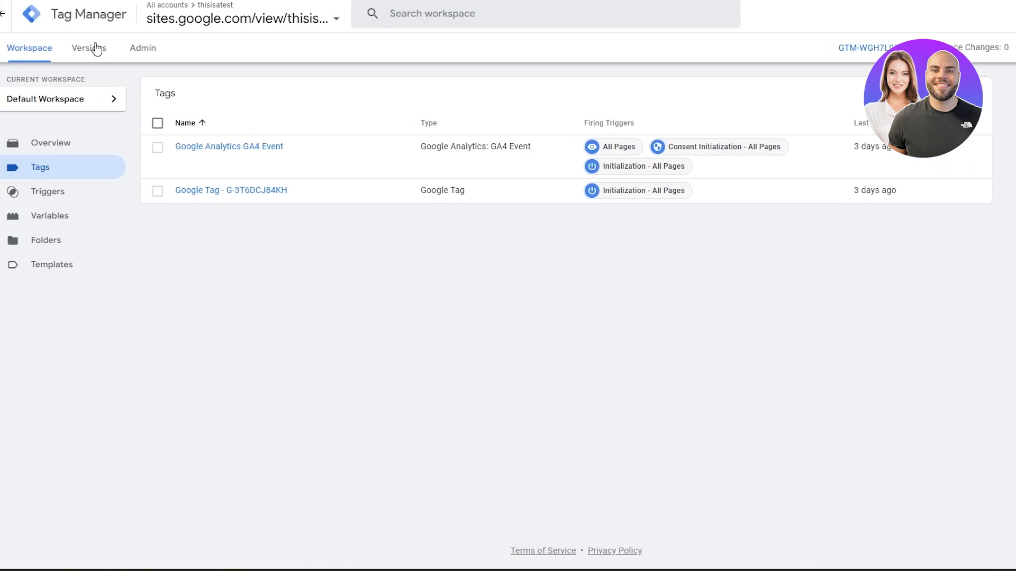
Open the container's versions and inspect Version 2's summary and its Google Tag configuration.
click(11, 48)
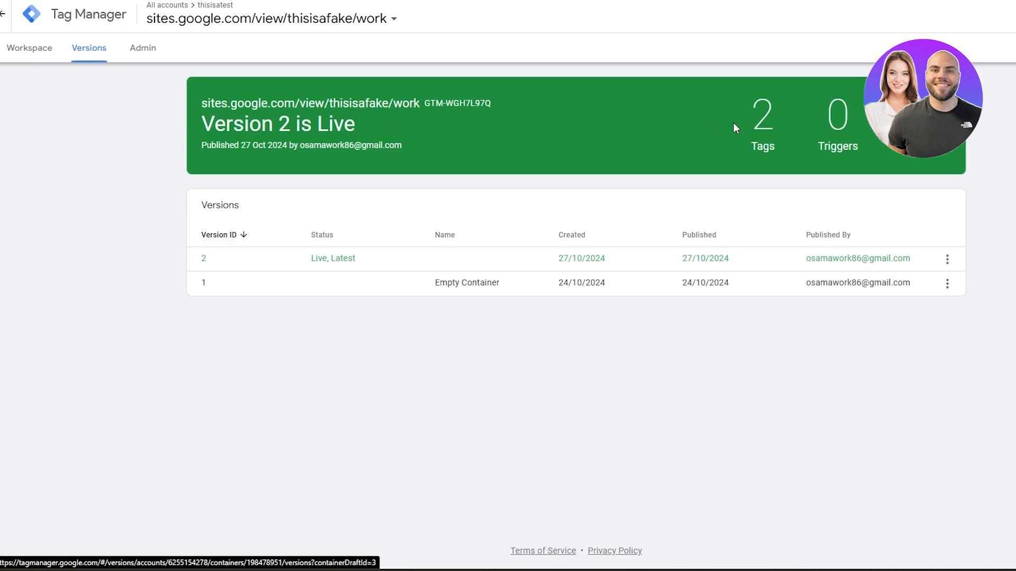
drag(191, 124, 346, 128)
click(409, 103)
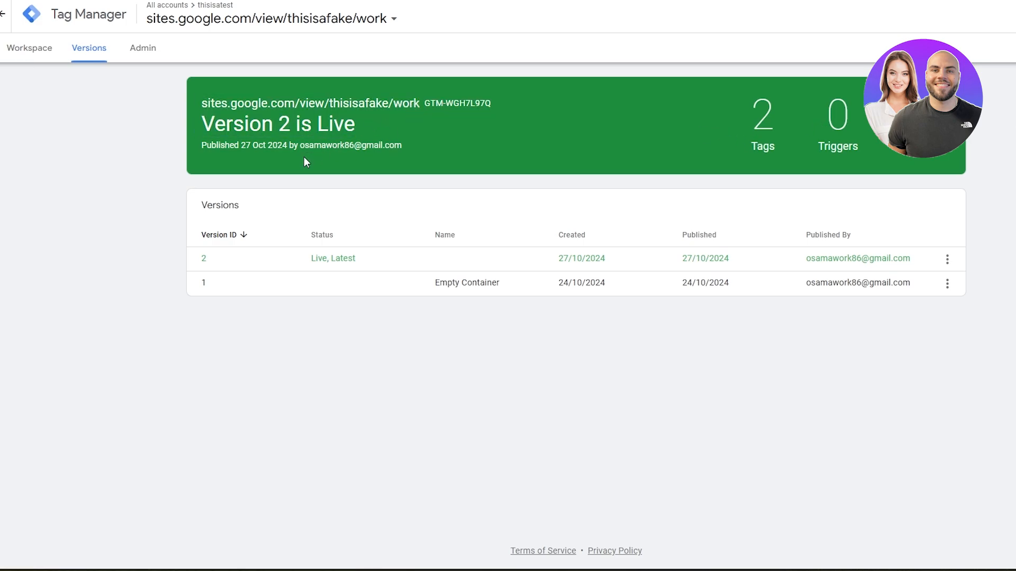
drag(833, 123, 873, 145)
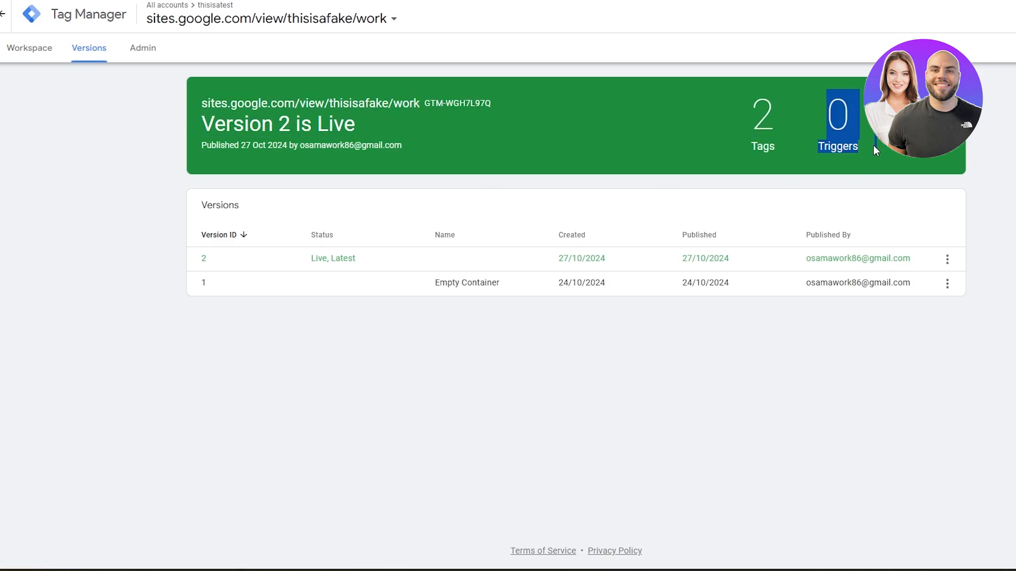
click(351, 260)
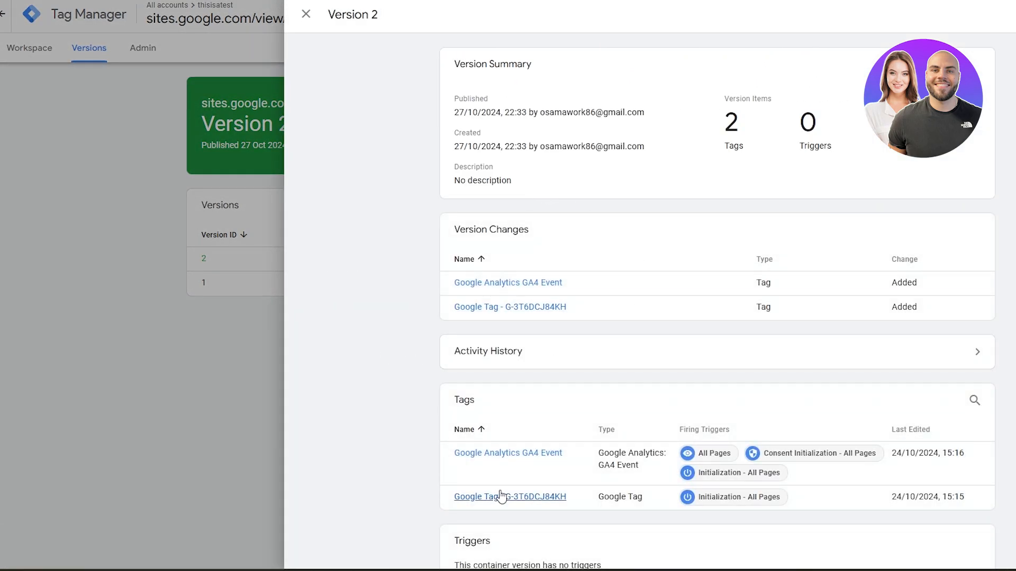
click(510, 498)
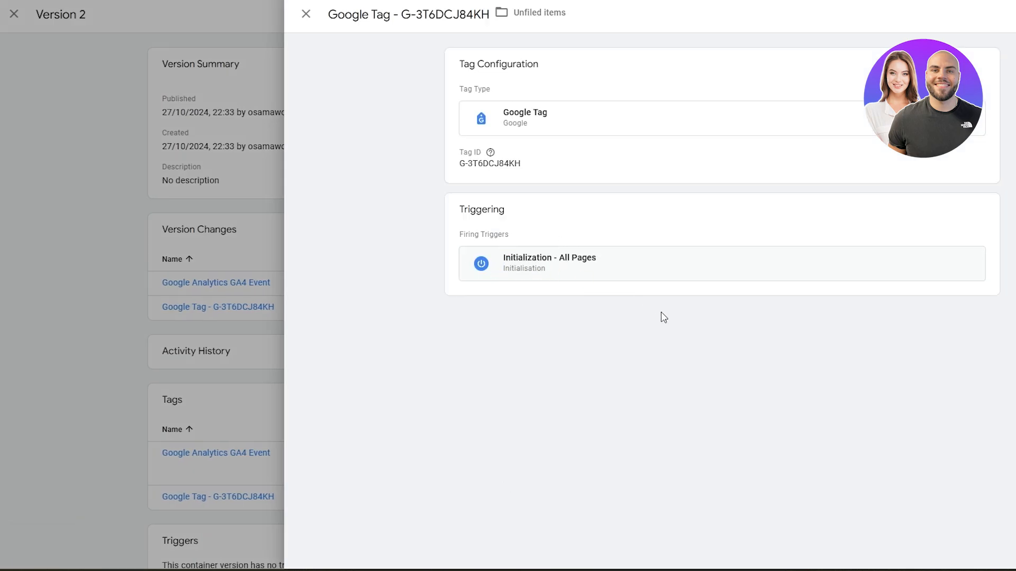
click(58, 337)
click(86, 102)
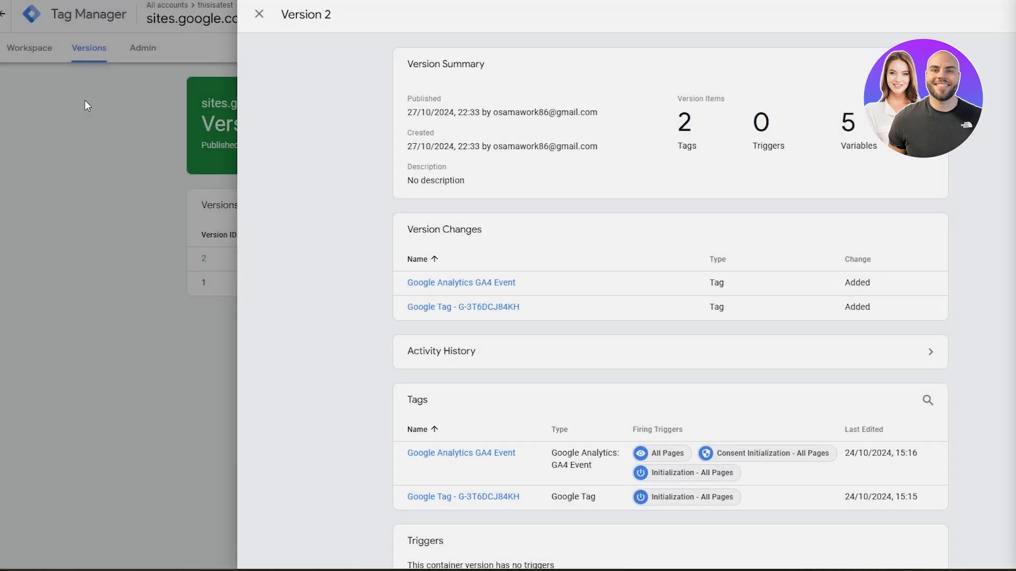